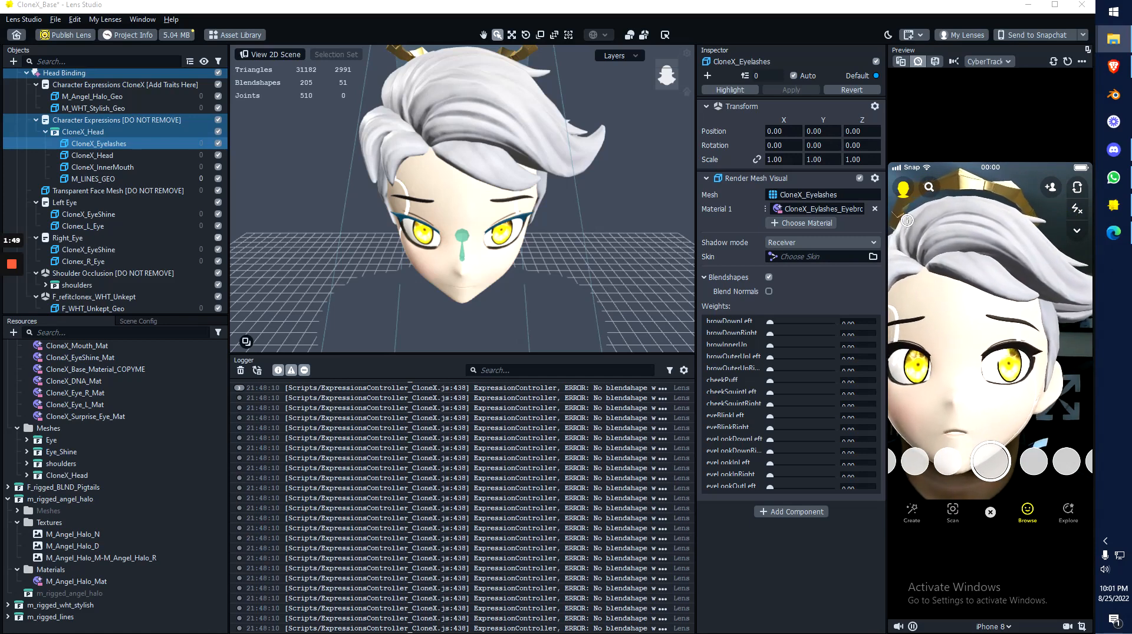
# Step: Switch to File Explorer and go up to the outer AR Filters folder on the Desktop
pyautogui.moveTo(1131, 154); pyautogui.dragTo(546, 62)
pyautogui.doubleClick(546, 62)
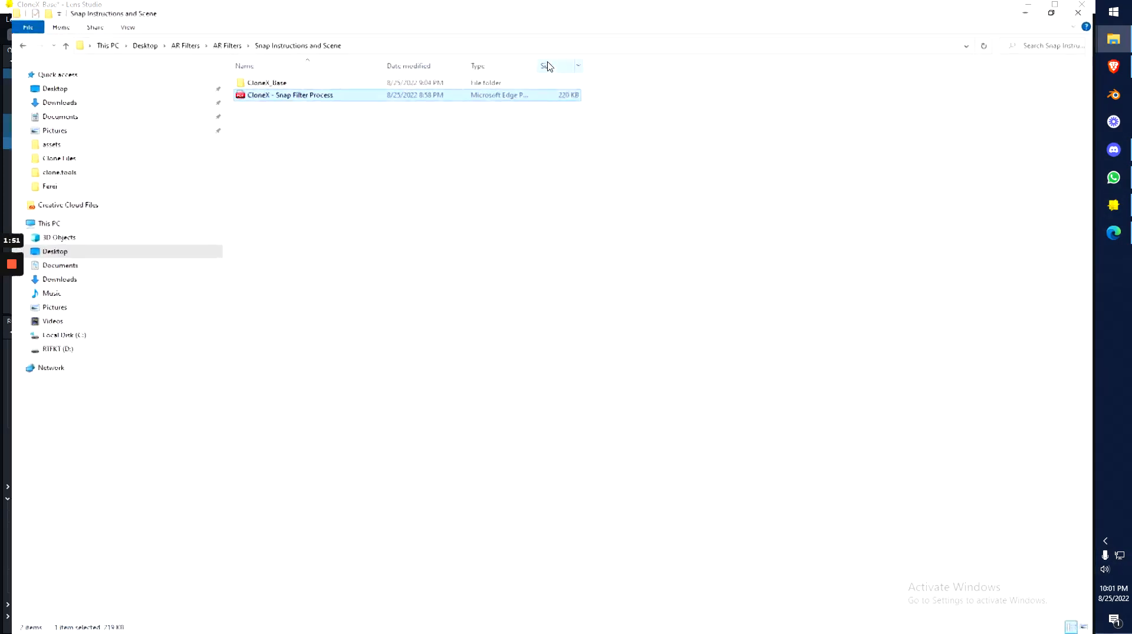
pyautogui.click(230, 42)
pyautogui.click(175, 40)
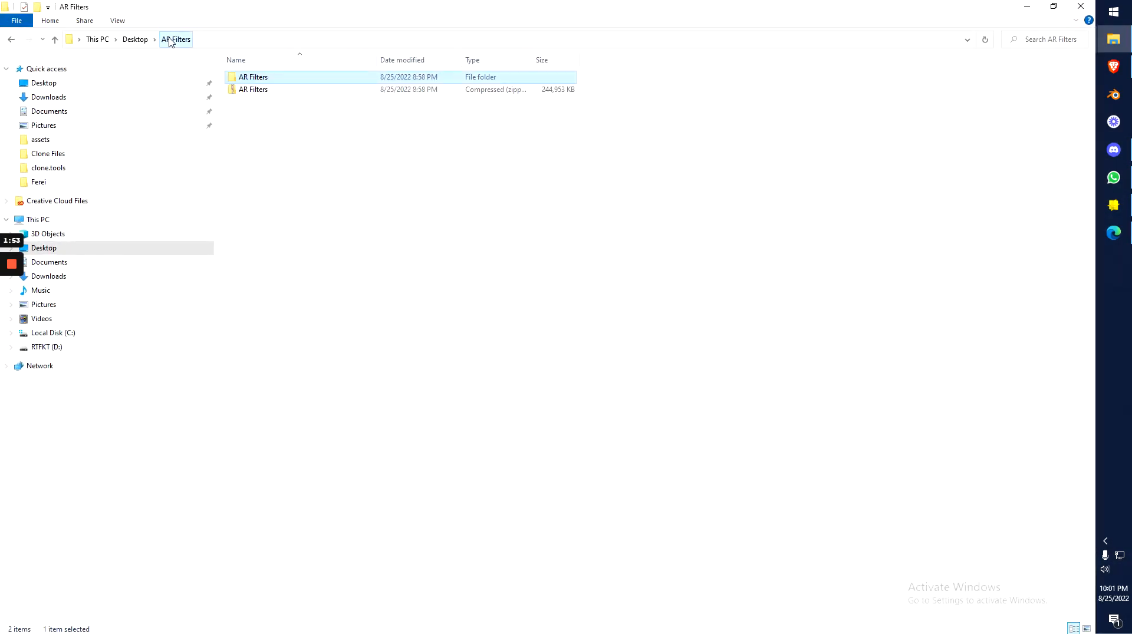
# Step: Extract the AR Filters zip archive to the suggested AR Filters destination folder
pyautogui.click(274, 94)
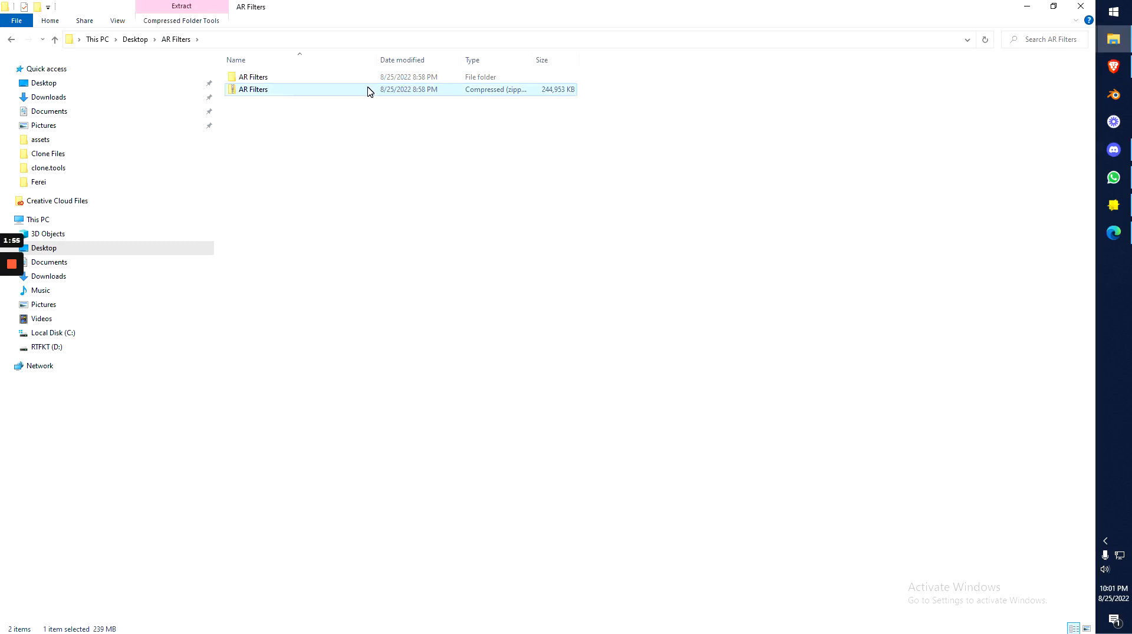
pyautogui.rightClick(260, 93)
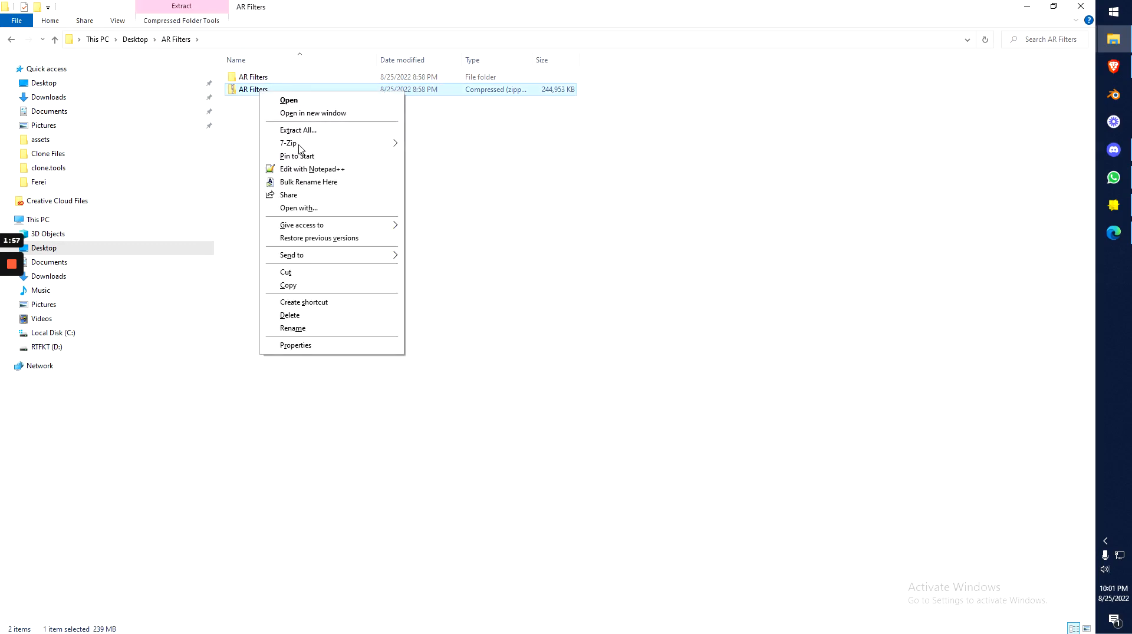
pyautogui.click(307, 131)
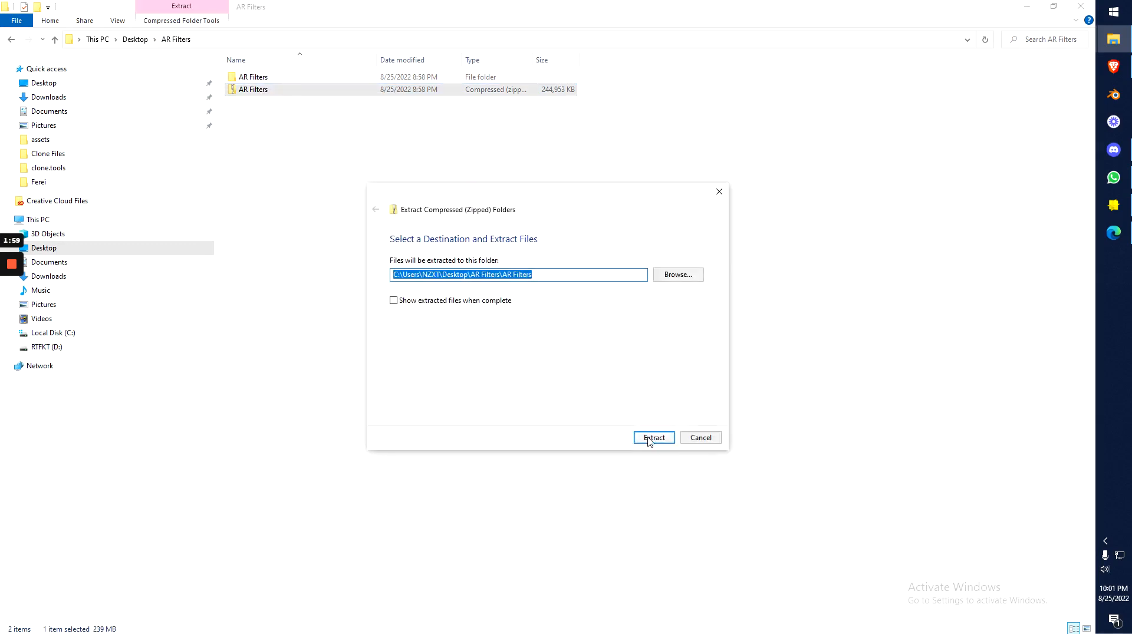
pyautogui.click(653, 437)
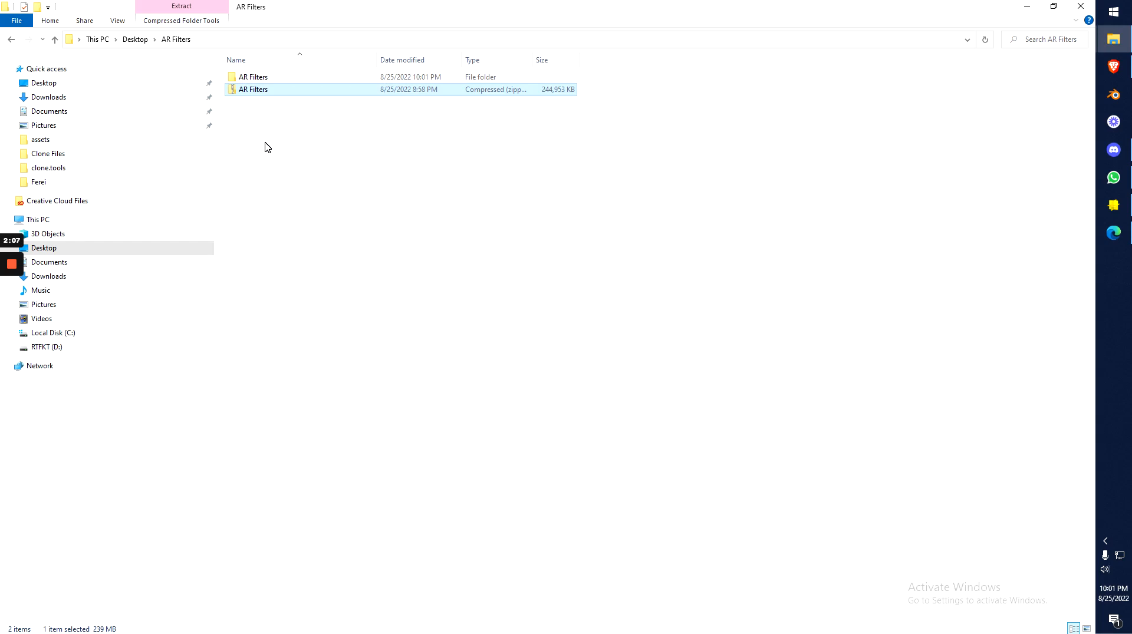
# Step: Rename the AR Filters zip archive as AR Filters_Fresh
pyautogui.rightClick(259, 89)
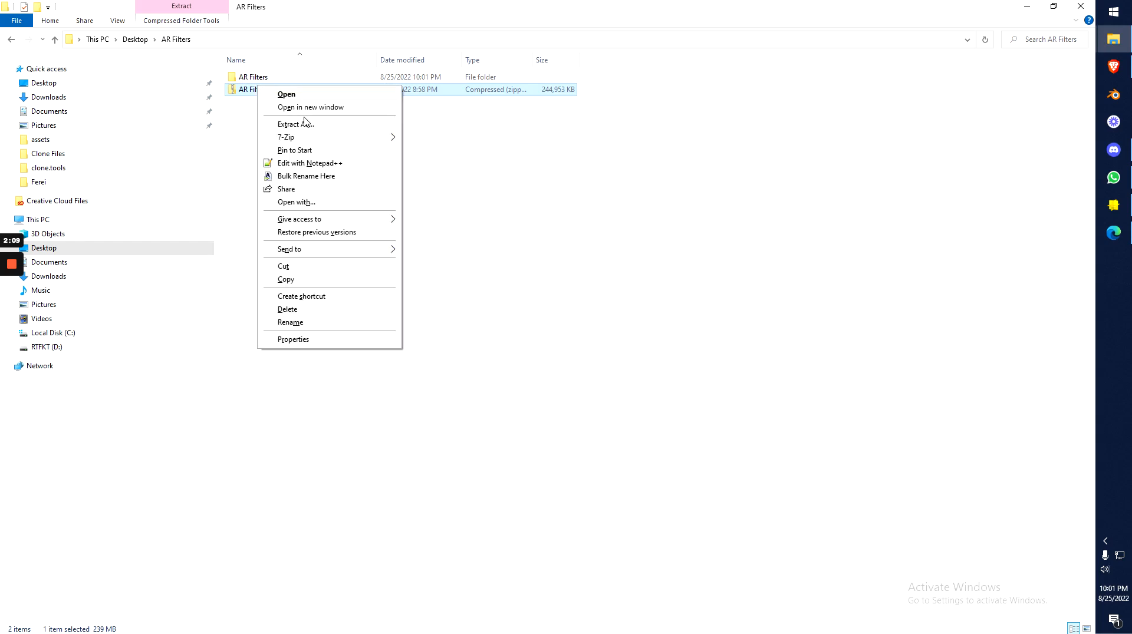
pyautogui.click(260, 91)
pyautogui.click(264, 91)
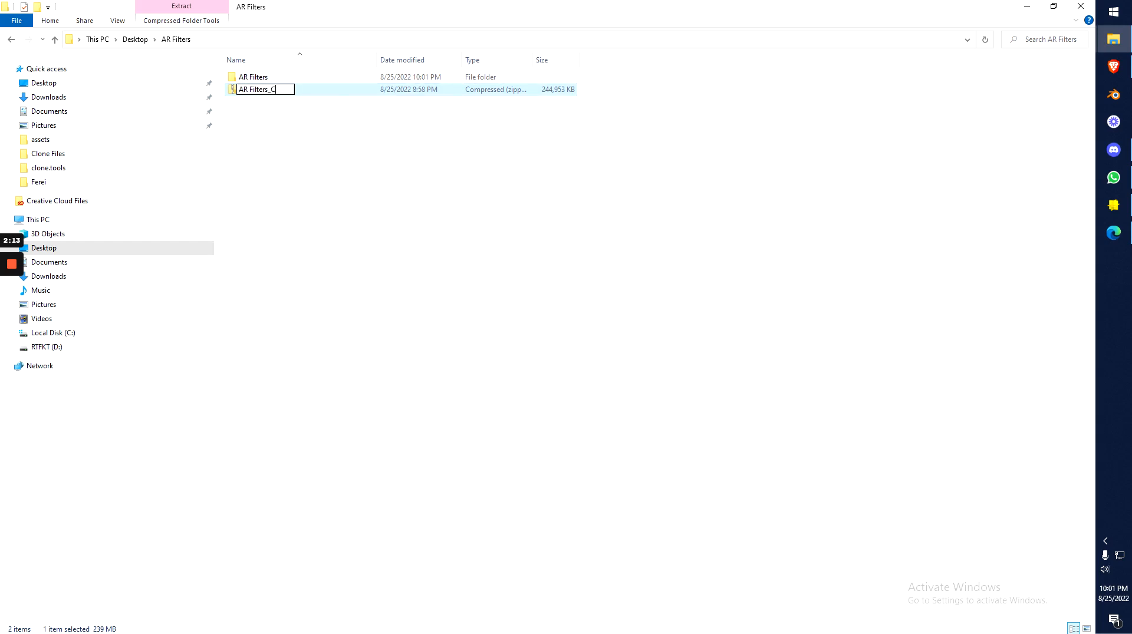
pyautogui.write('_Fresh')
pyautogui.press('Return')
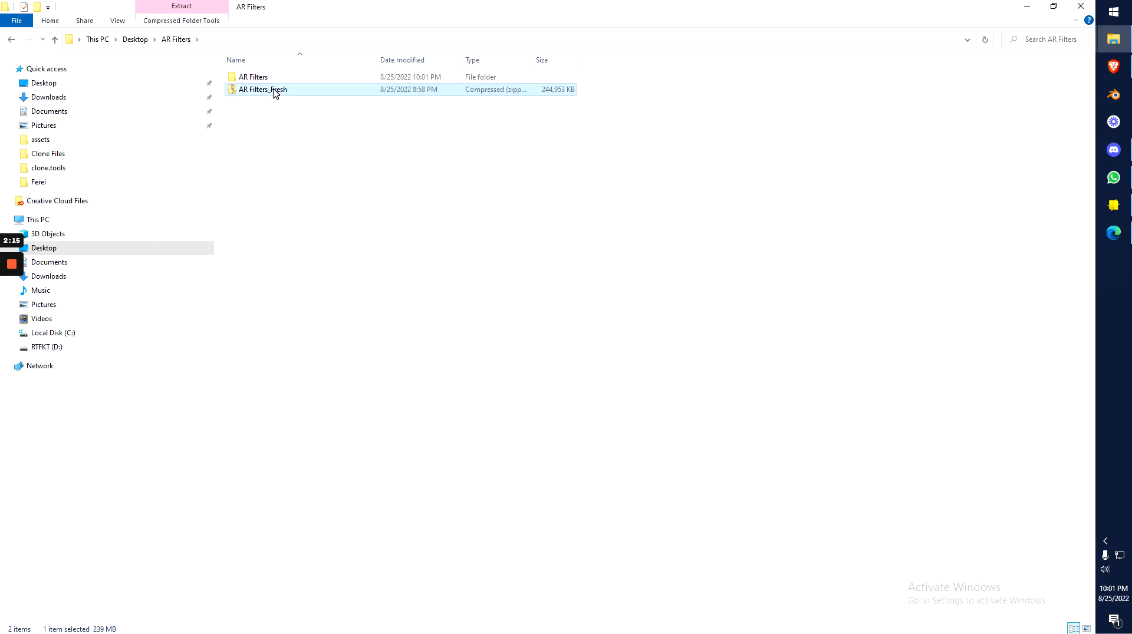
# Step: Extract the AR Filters_Fresh archive to the suggested AR Filters_Fresh folder
pyautogui.rightClick(273, 89)
pyautogui.click(337, 124)
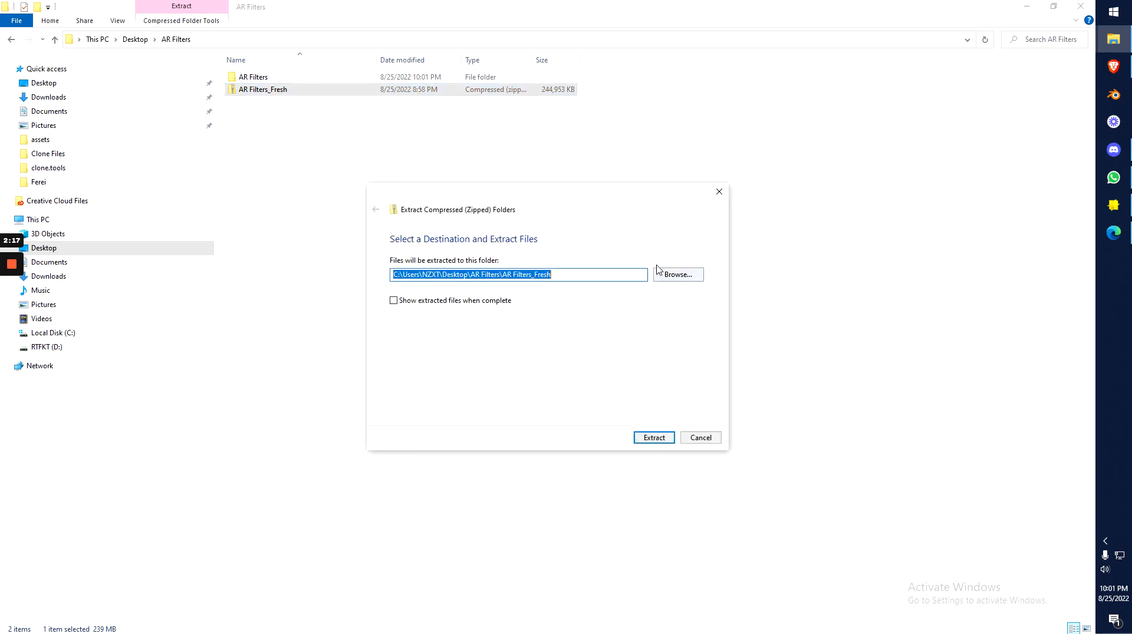
pyautogui.click(656, 437)
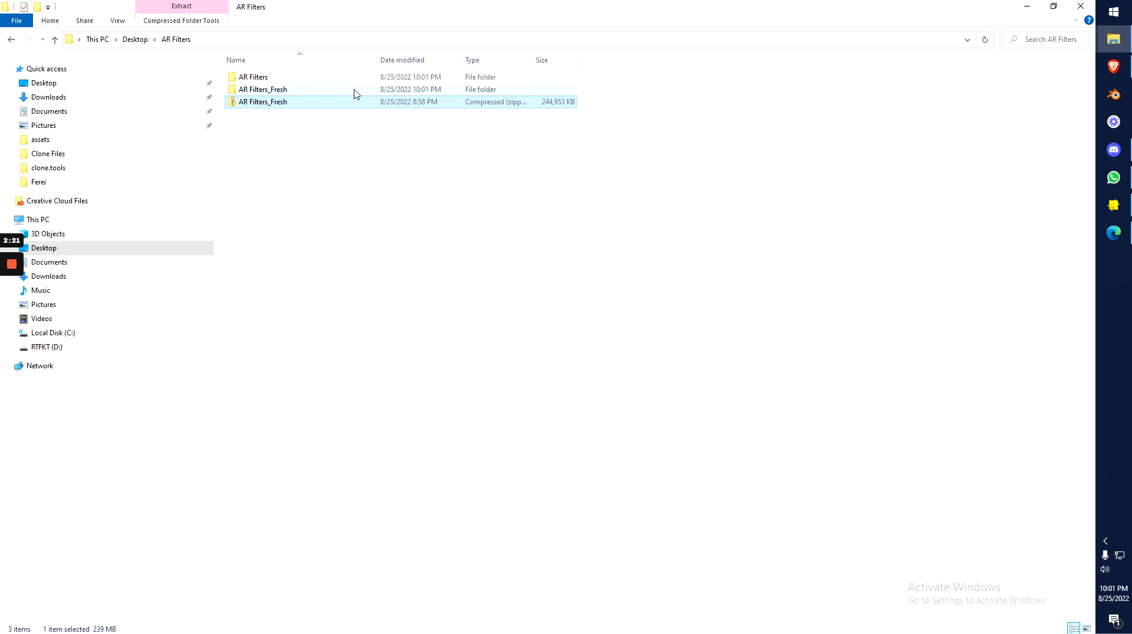
# Step: Browse the extracted AR Filters_Fresh folder through AR Filters and Snap Instructions and Scene to the contents of CloneX_Base
pyautogui.click(271, 92)
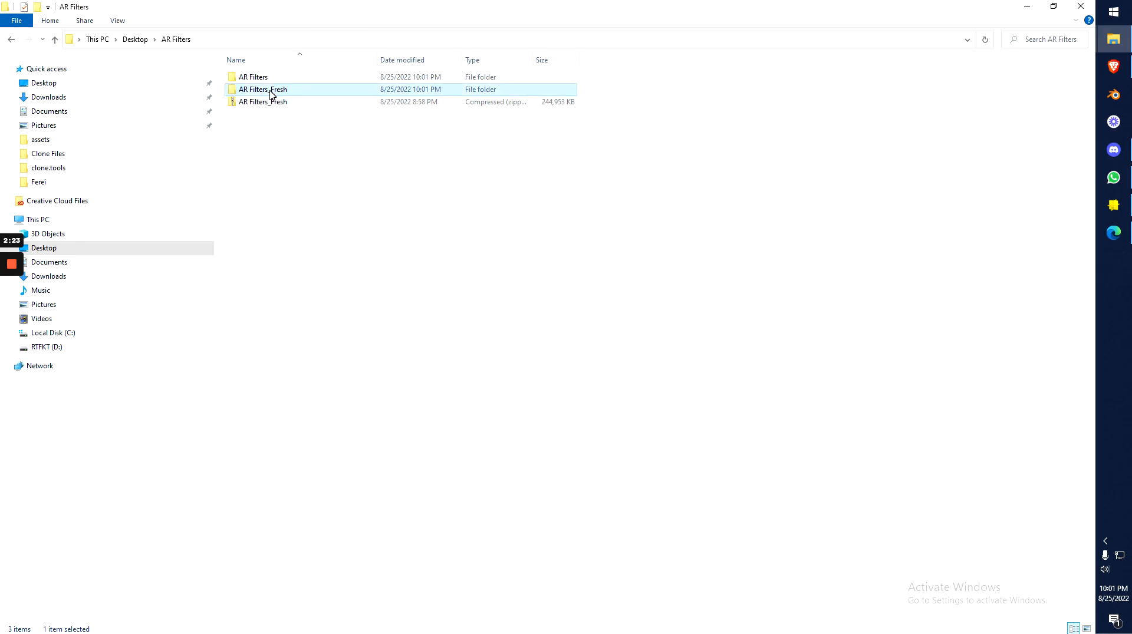
pyautogui.doubleClick(274, 91)
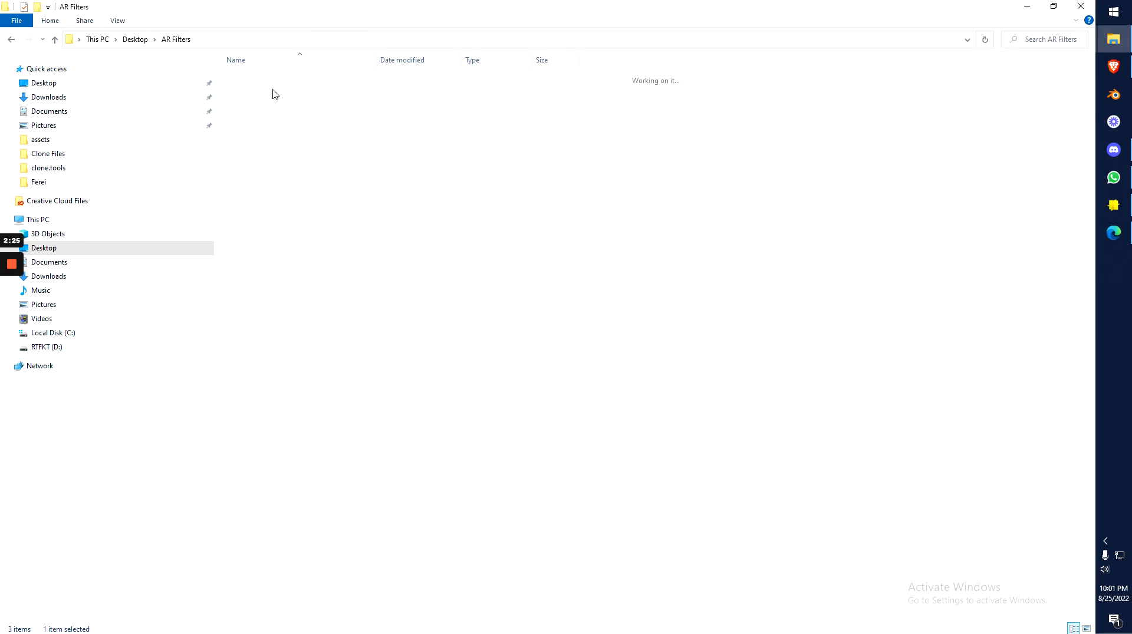
pyautogui.click(263, 81)
pyautogui.doubleClick(263, 82)
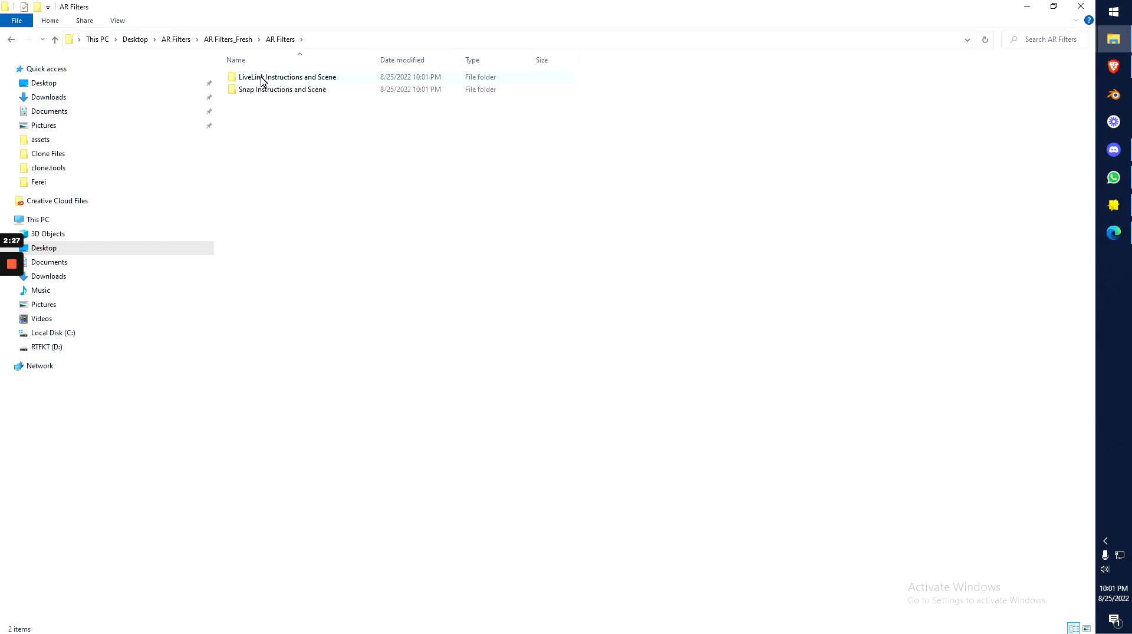
pyautogui.doubleClick(263, 90)
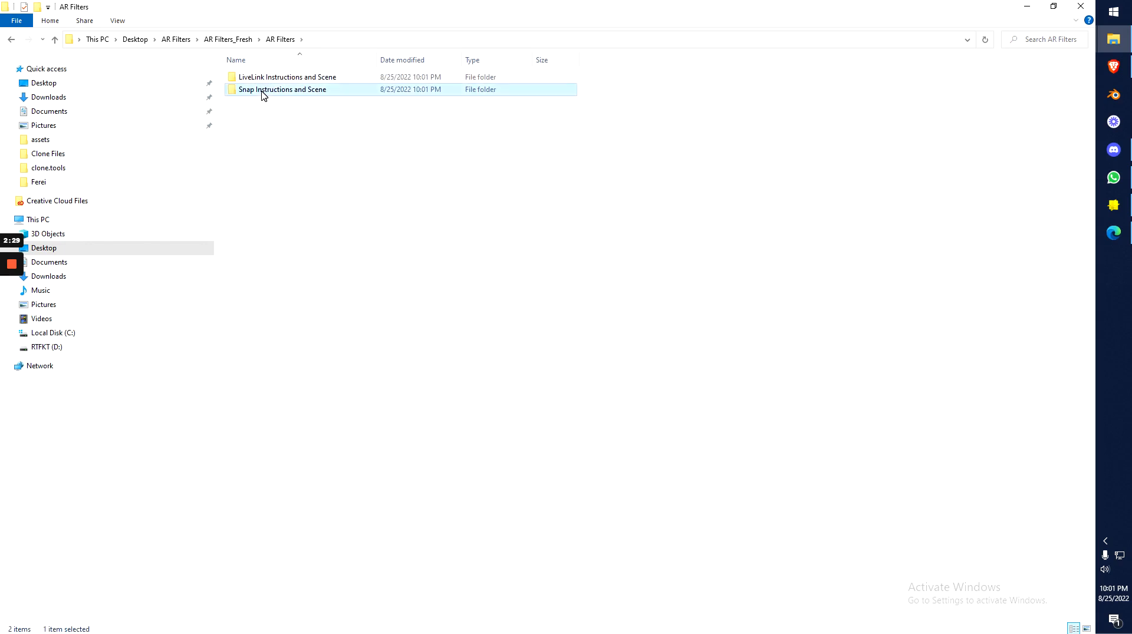
pyautogui.click(263, 81)
pyautogui.doubleClick(262, 79)
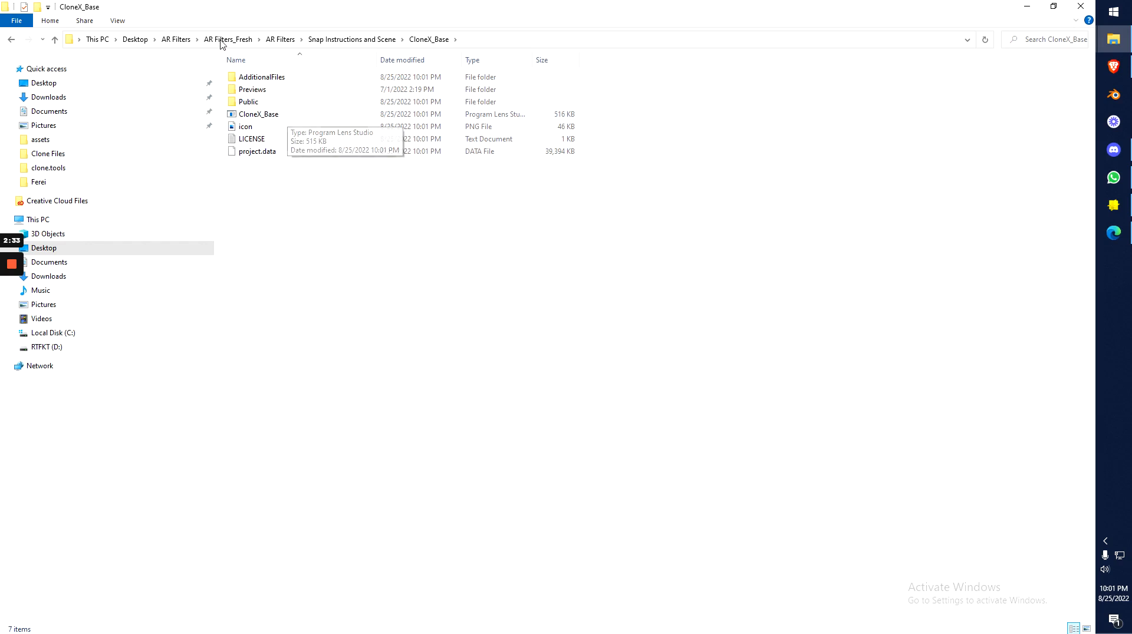
# Step: Switch to Lens Studio and start opening another project, discarding the current project's unsaved changes
pyautogui.moveTo(235, 10); pyautogui.dragTo(1131, 10)
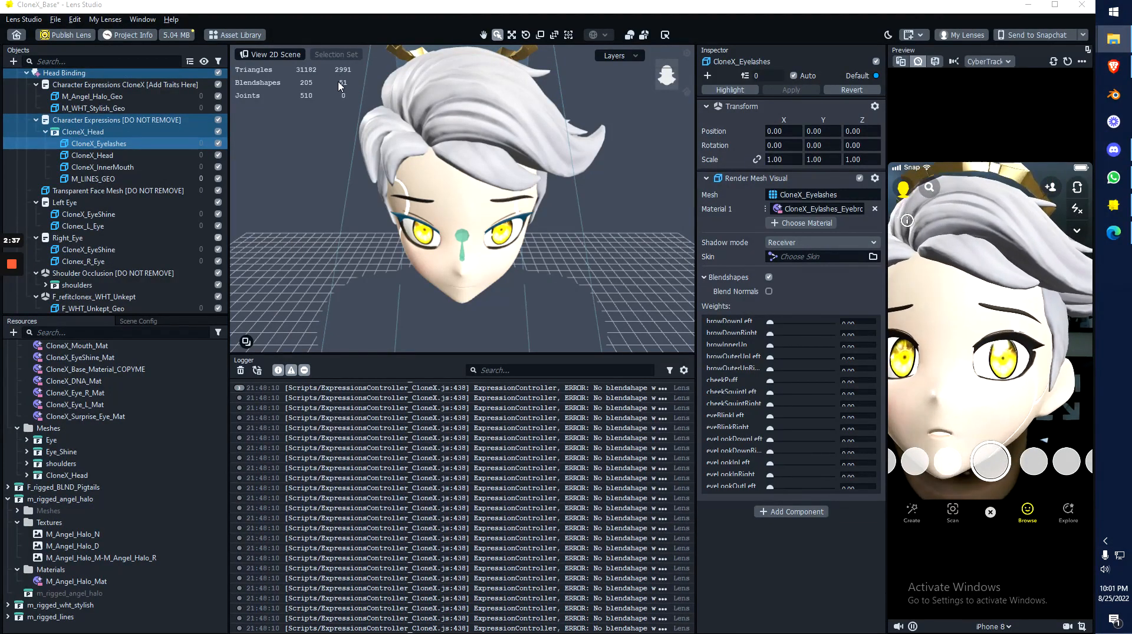
pyautogui.click(51, 22)
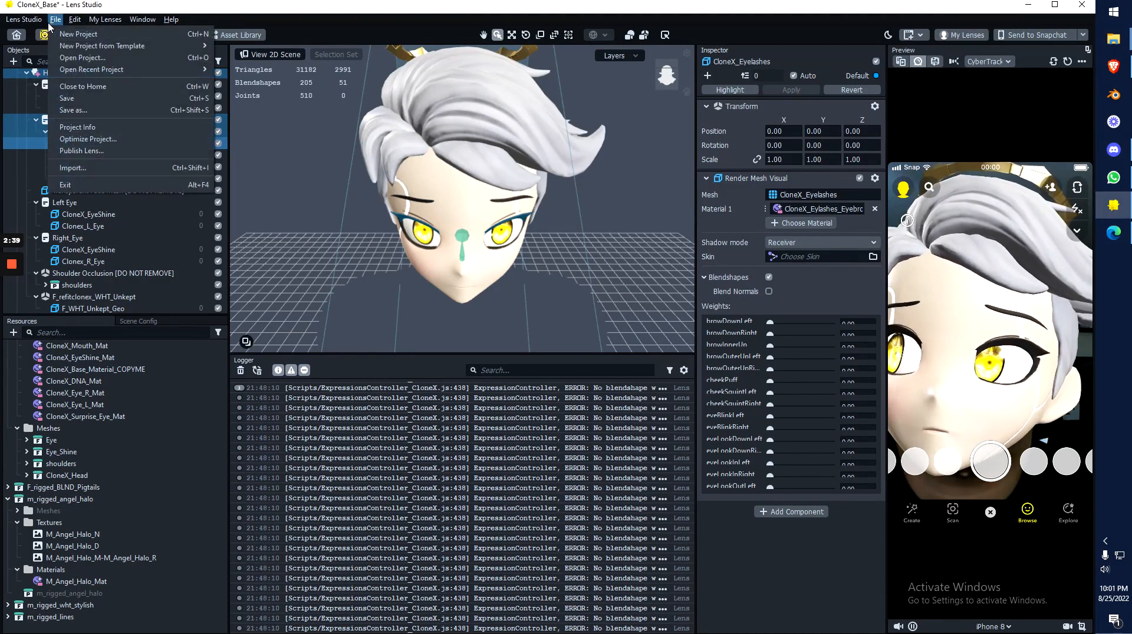
pyautogui.click(74, 58)
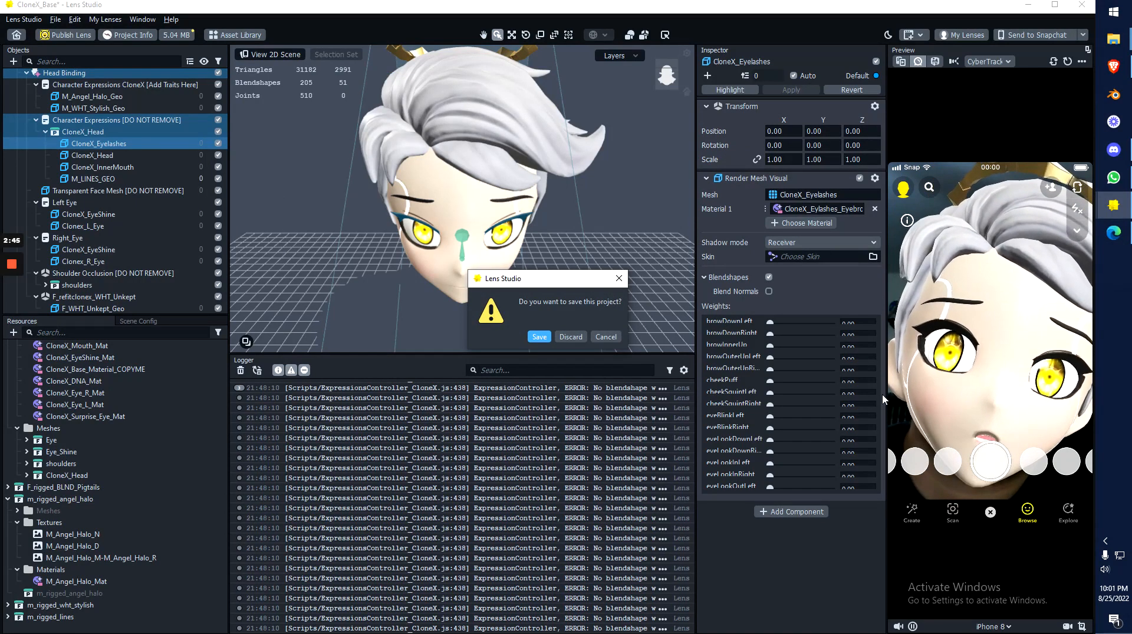
pyautogui.click(565, 338)
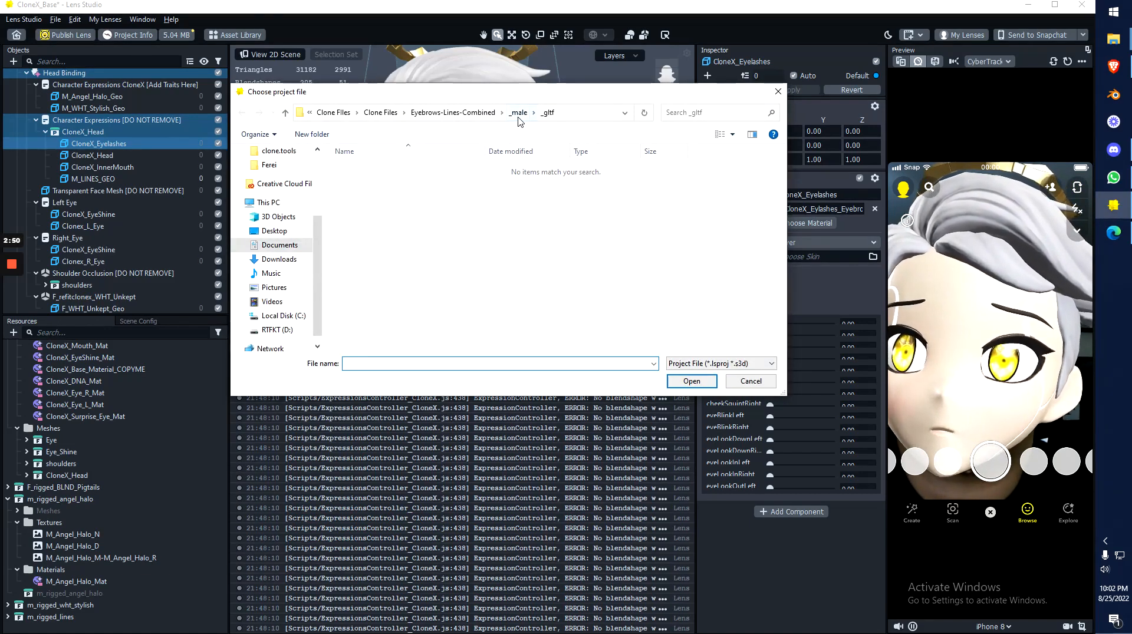
# Step: Open the CloneX_Base project from Desktop > AR Filters > AR Filters_Fresh > AR Filters > Snap Instructions and Scene, updating it to the current version
pyautogui.click(372, 114)
pyautogui.click(275, 231)
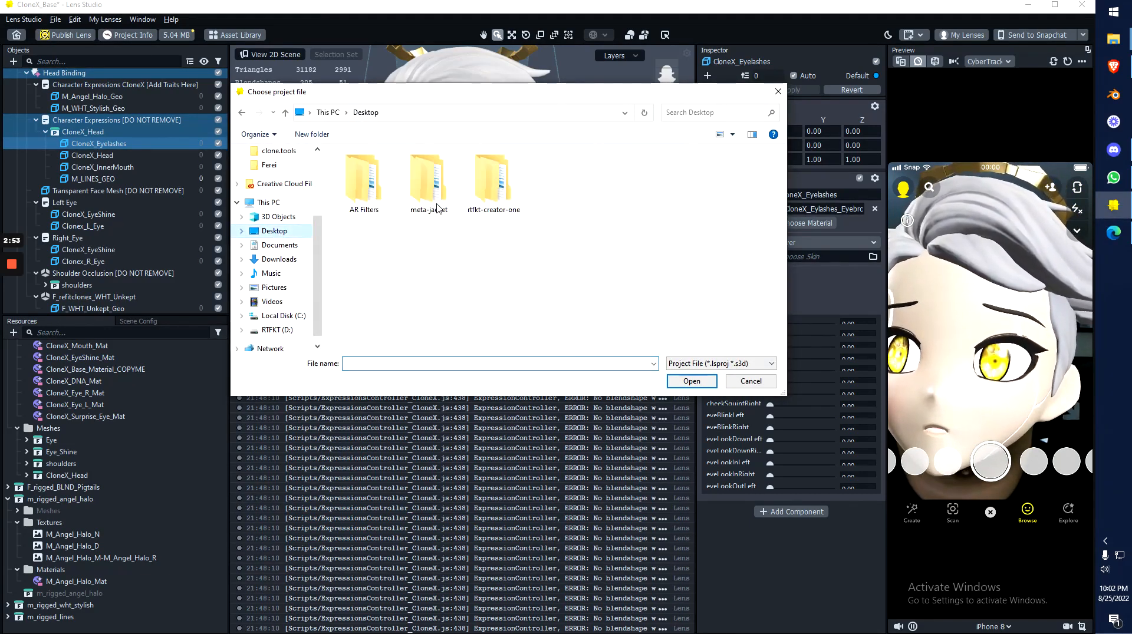
pyautogui.doubleClick(371, 189)
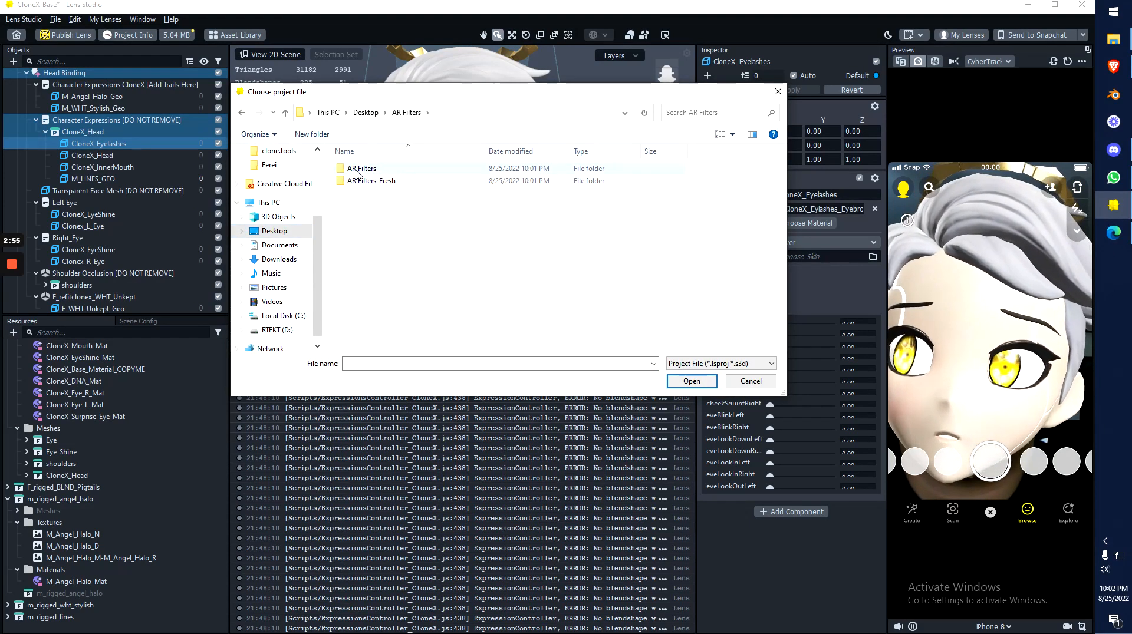
pyautogui.doubleClick(377, 182)
pyautogui.doubleClick(382, 169)
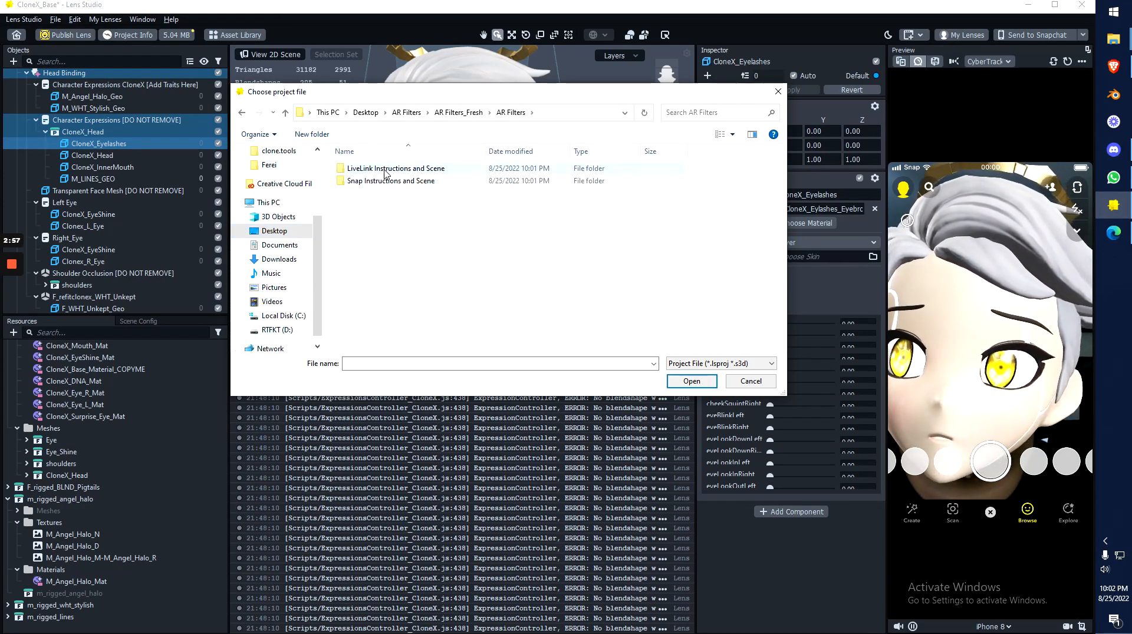
pyautogui.click(371, 184)
pyautogui.doubleClick(372, 182)
pyautogui.doubleClick(368, 170)
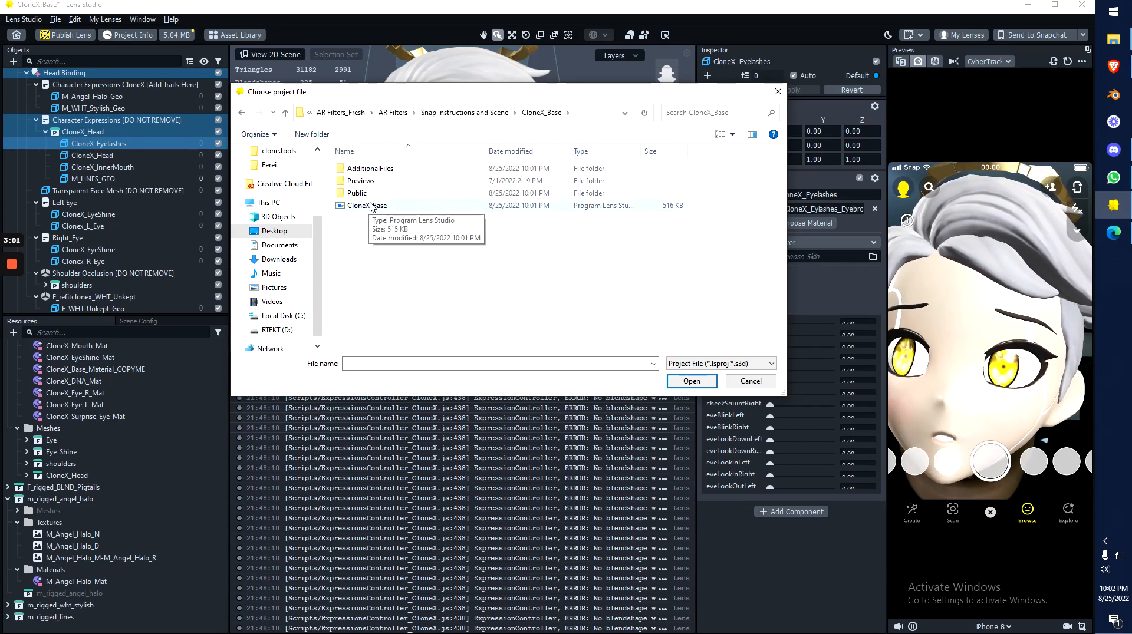
pyautogui.doubleClick(400, 208)
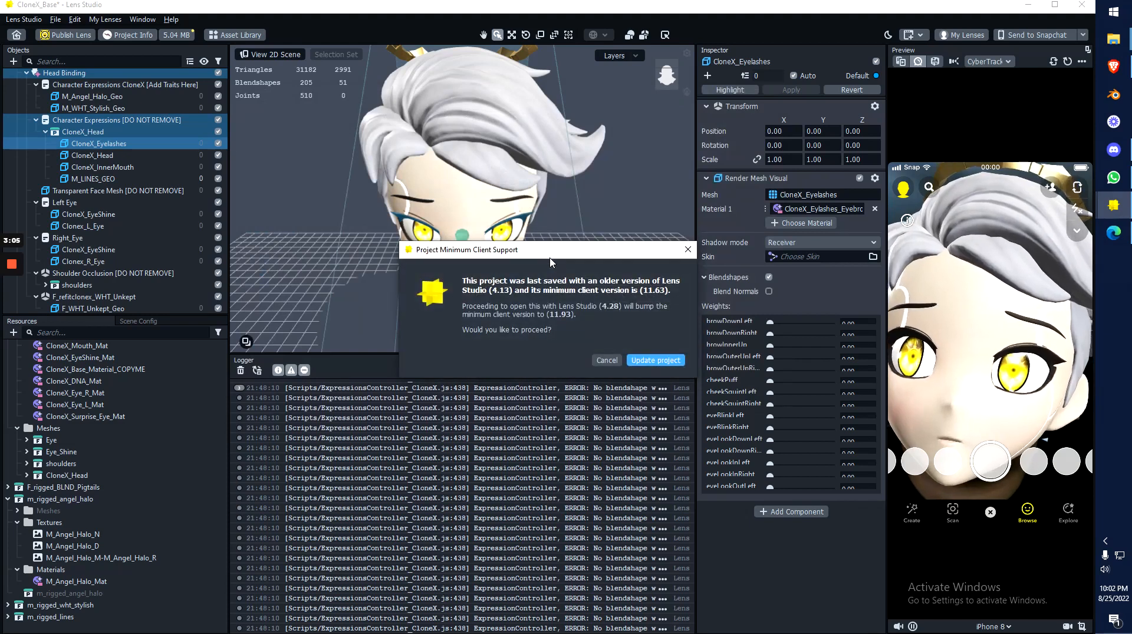
pyautogui.click(650, 361)
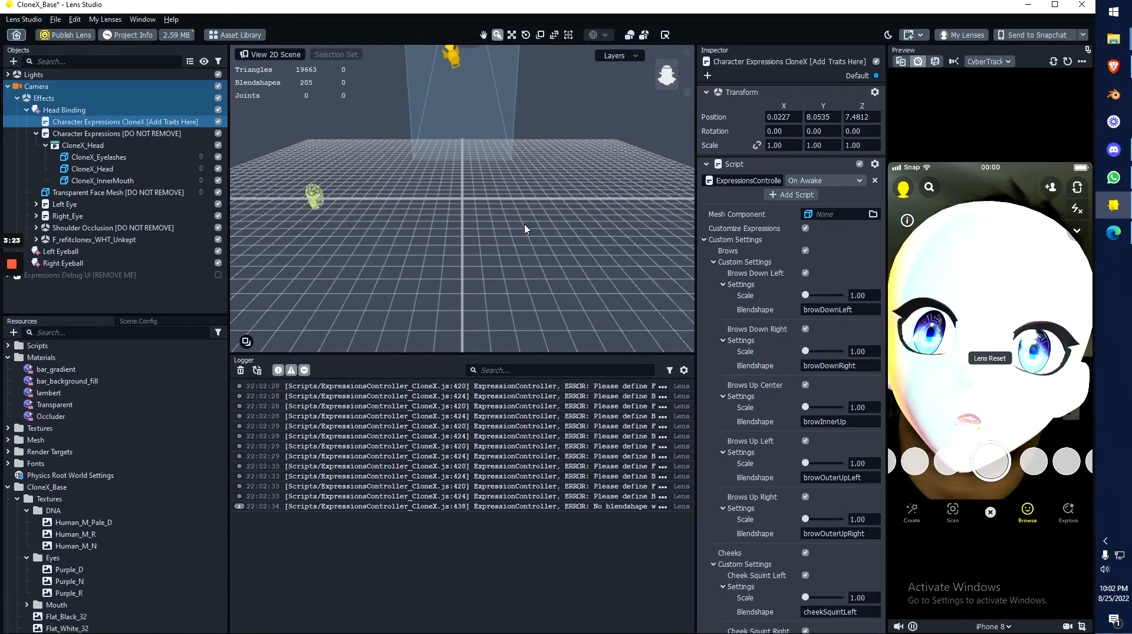
# Step: Examine the bare CloneX head and the light objects around it in the 3D scene from different distances and angles
pyautogui.scroll(-5, 471, 177)
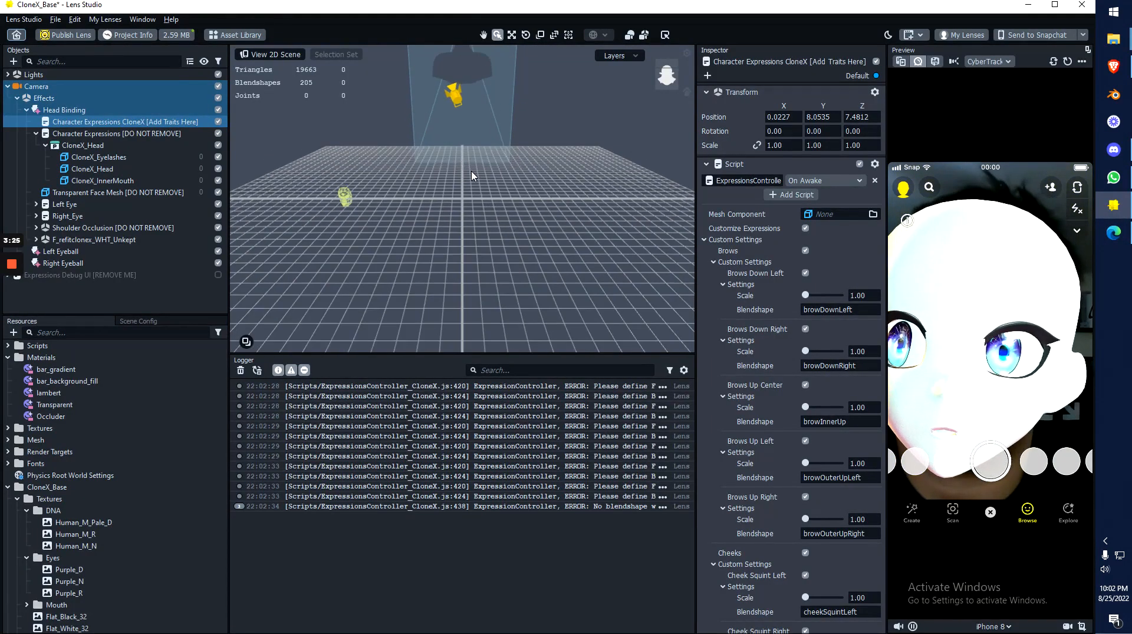
pyautogui.scroll(-1, 480, 204)
pyautogui.scroll(8, 481, 203)
pyautogui.scroll(-7, 485, 168)
pyautogui.scroll(-1, 487, 170)
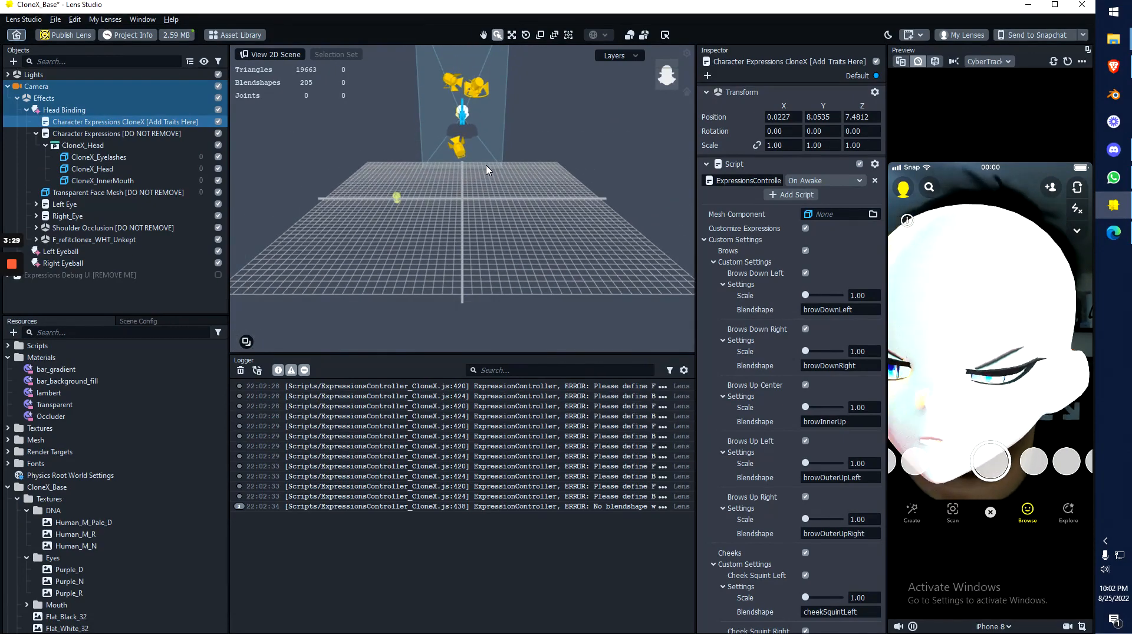
pyautogui.keyDown('alt'); pyautogui.moveTo(529, 184); pyautogui.dragTo(521, 162); pyautogui.keyUp('alt')
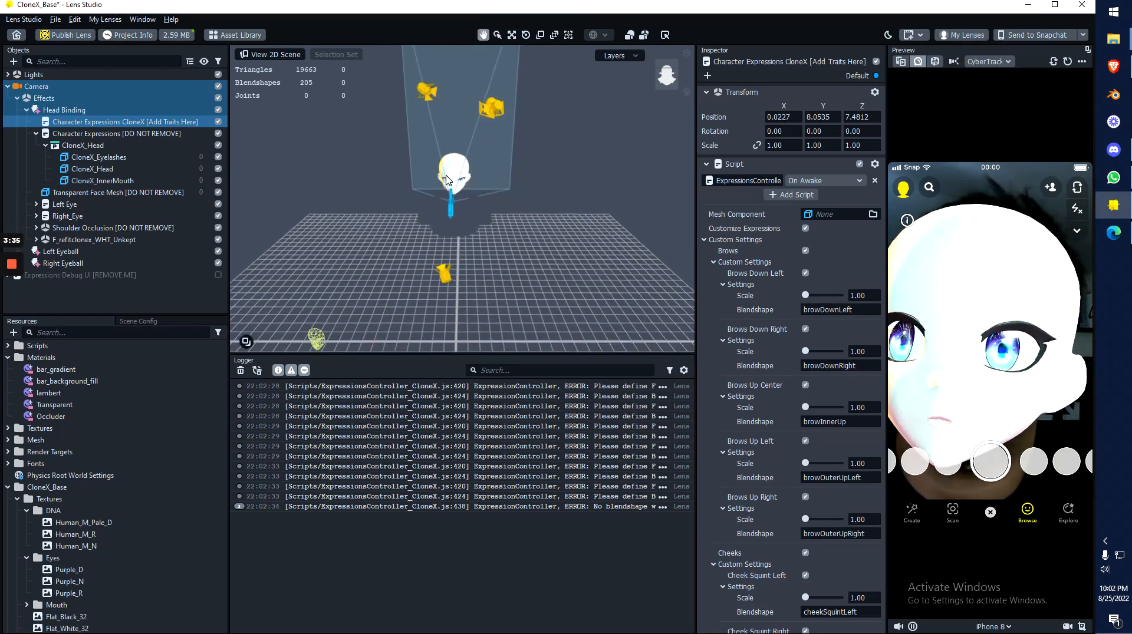
pyautogui.scroll(5, 521, 161)
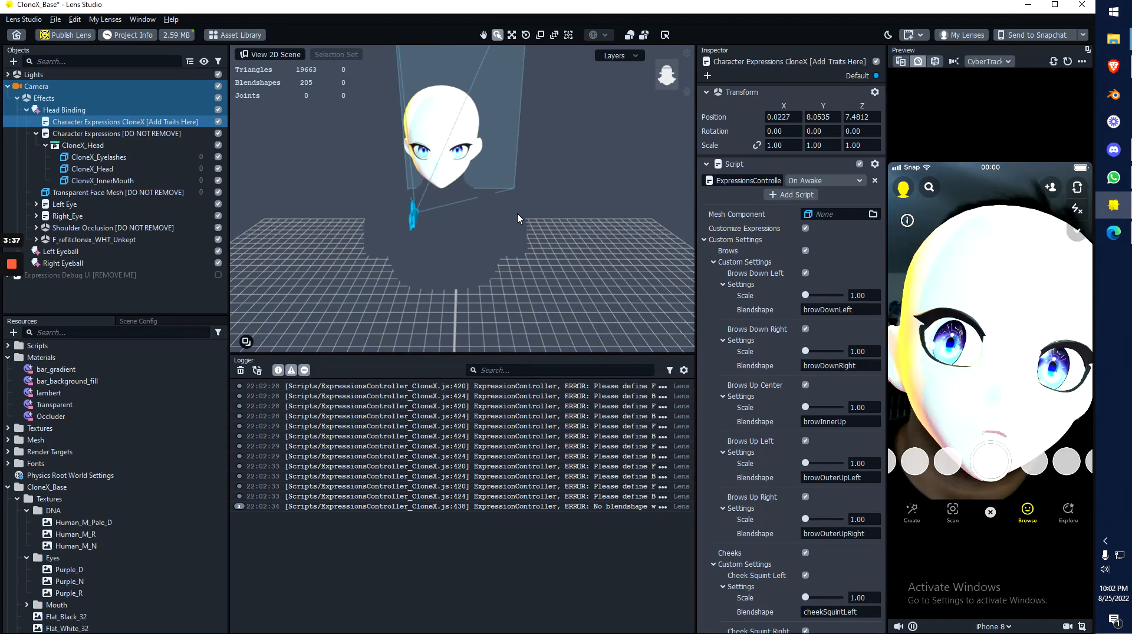
pyautogui.scroll(-4, 485, 197)
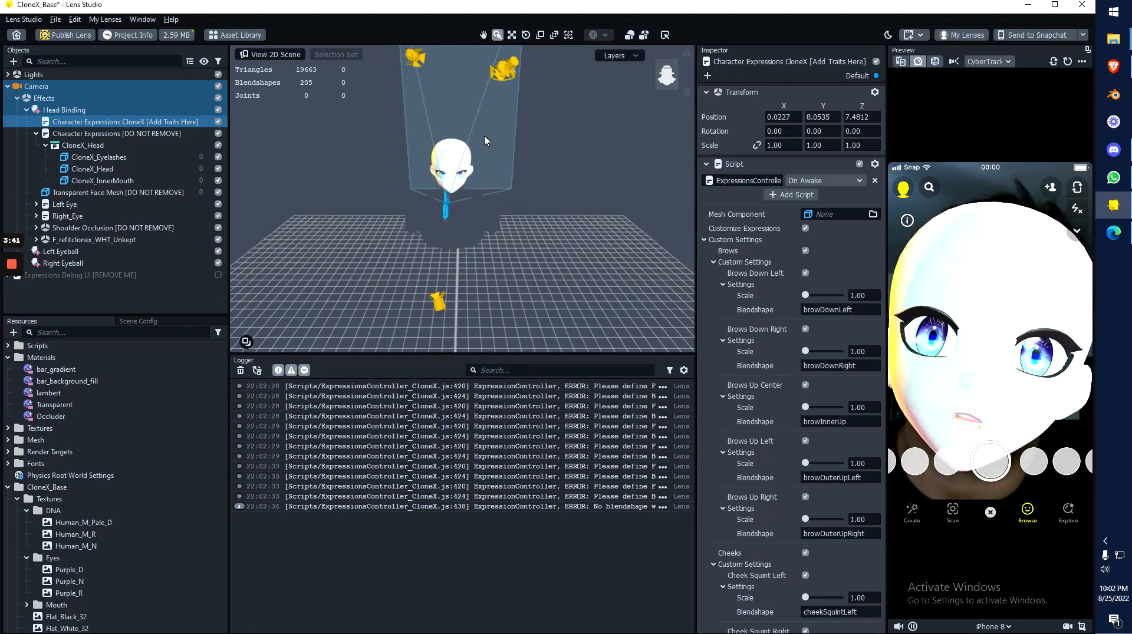
pyautogui.keyDown('alt'); pyautogui.moveTo(485, 141); pyautogui.dragTo(466, 176); pyautogui.keyUp('alt')
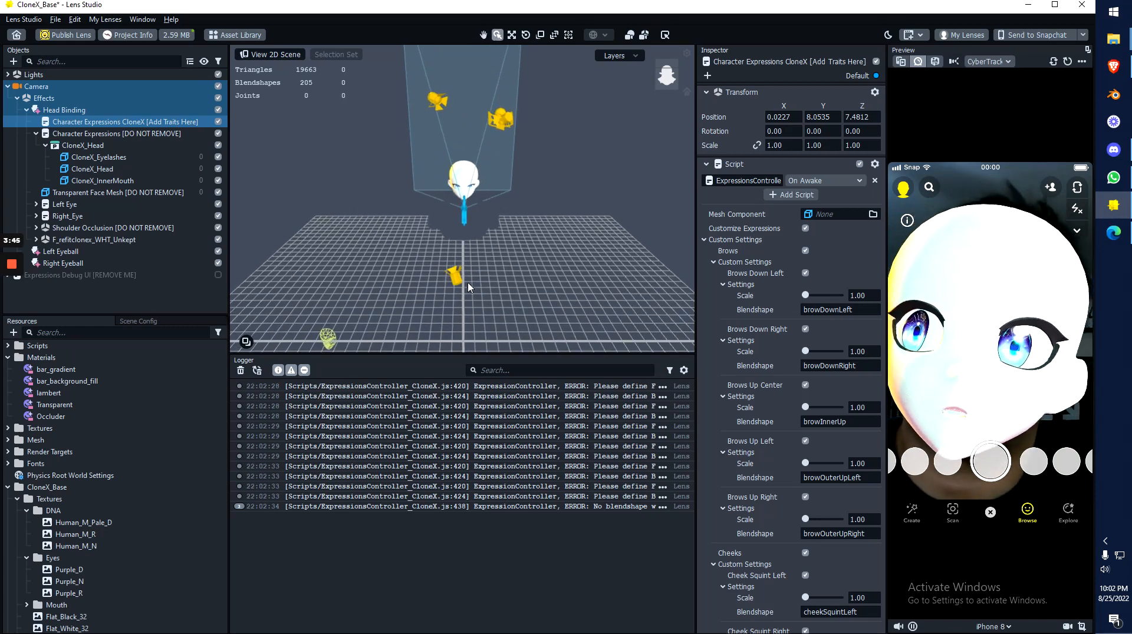
pyautogui.keyDown('alt'); pyautogui.moveTo(482, 160); pyautogui.dragTo(511, 154); pyautogui.keyUp('alt')
# Step: Inspect the settings of the scene's light sources around the head by selecting them in the 3D view
pyautogui.click(456, 108)
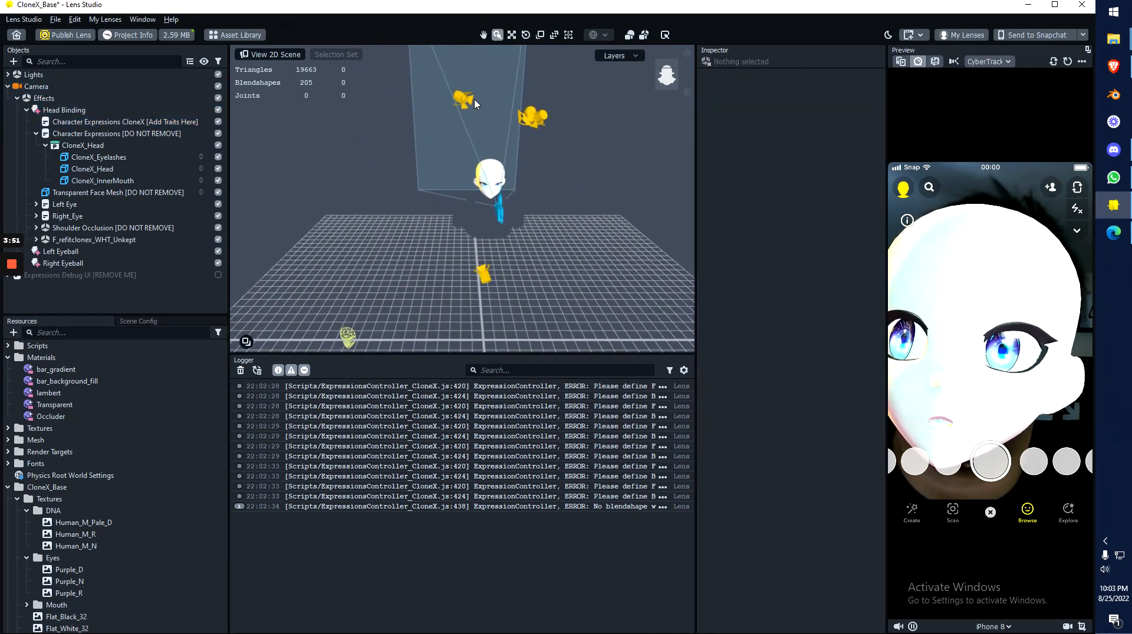
pyautogui.click(465, 101)
pyautogui.click(533, 116)
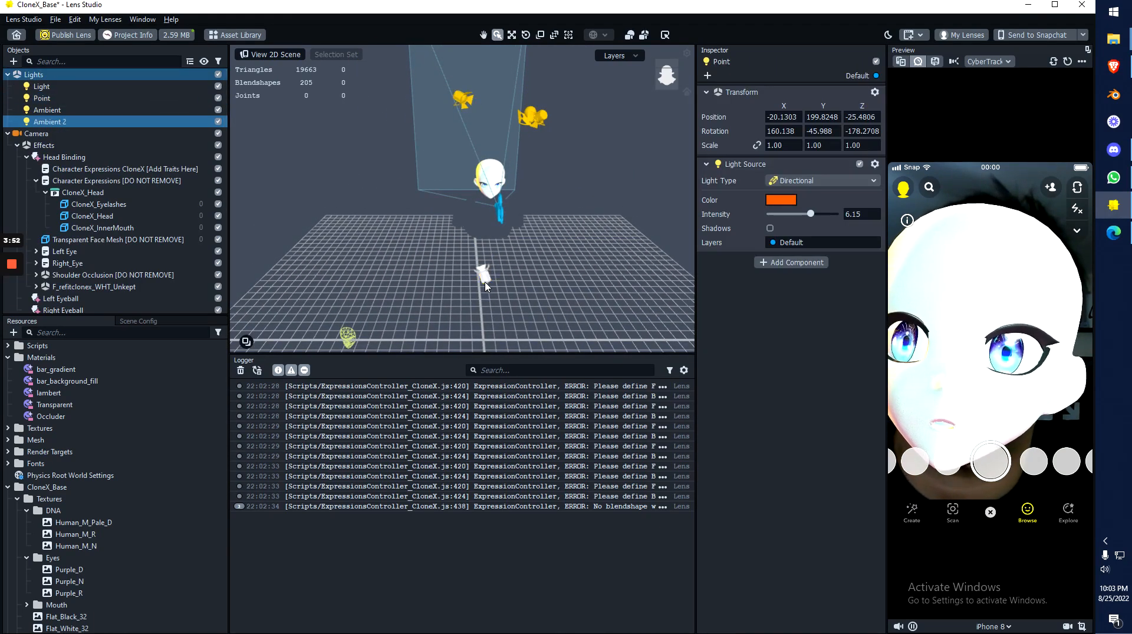
pyautogui.click(552, 135)
pyautogui.moveTo(553, 137); pyautogui.dragTo(588, 198)
pyautogui.click(592, 144)
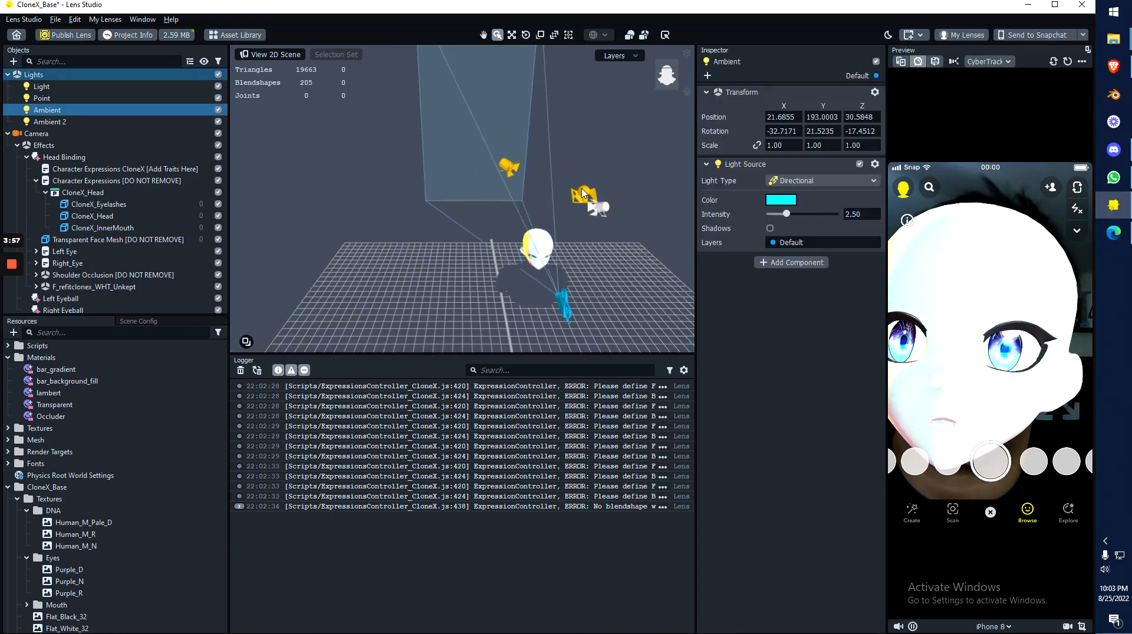
# Step: Set the color of the Point directional light above the head to white, #fdfdfd
pyautogui.click(583, 192)
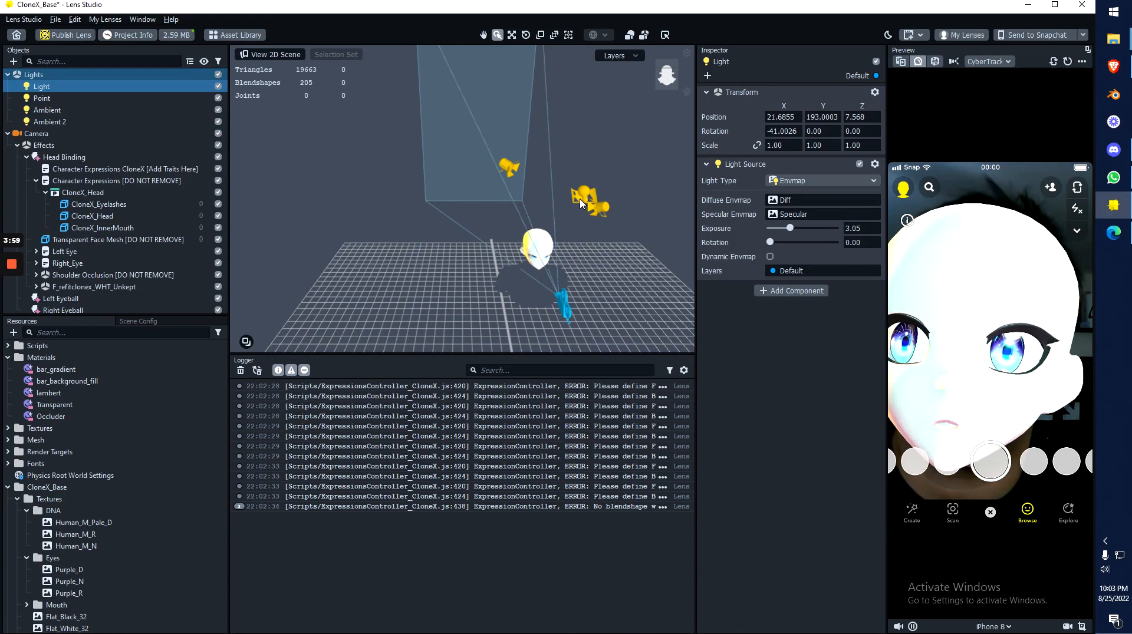
pyautogui.moveTo(587, 192); pyautogui.dragTo(635, 171)
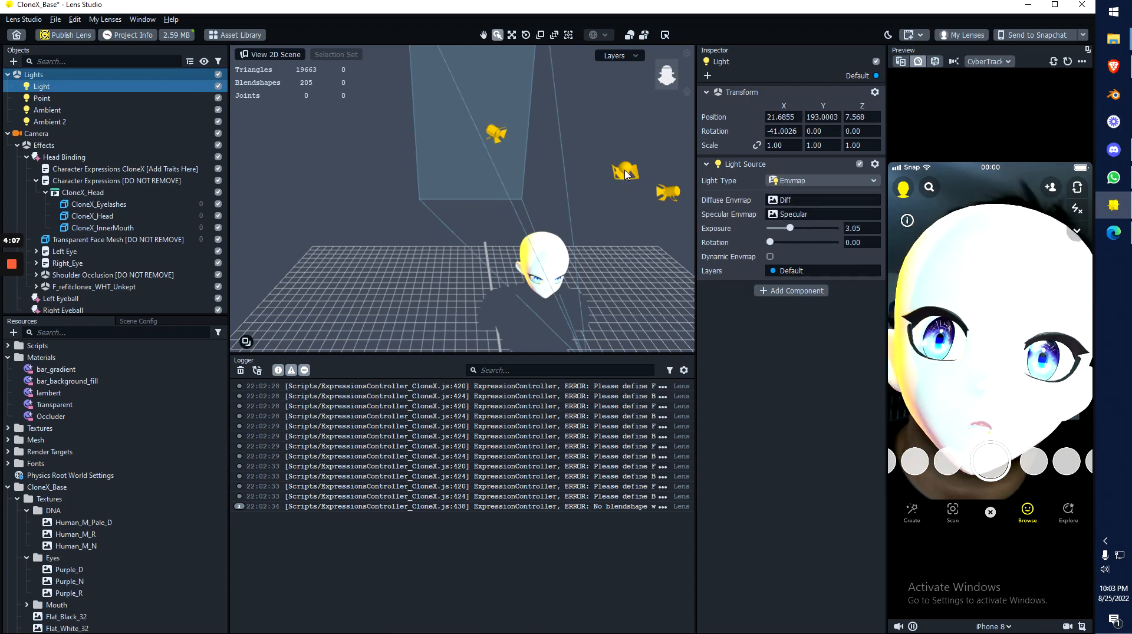
pyautogui.moveTo(618, 180); pyautogui.dragTo(461, 92, button='middle')
pyautogui.click(435, 92)
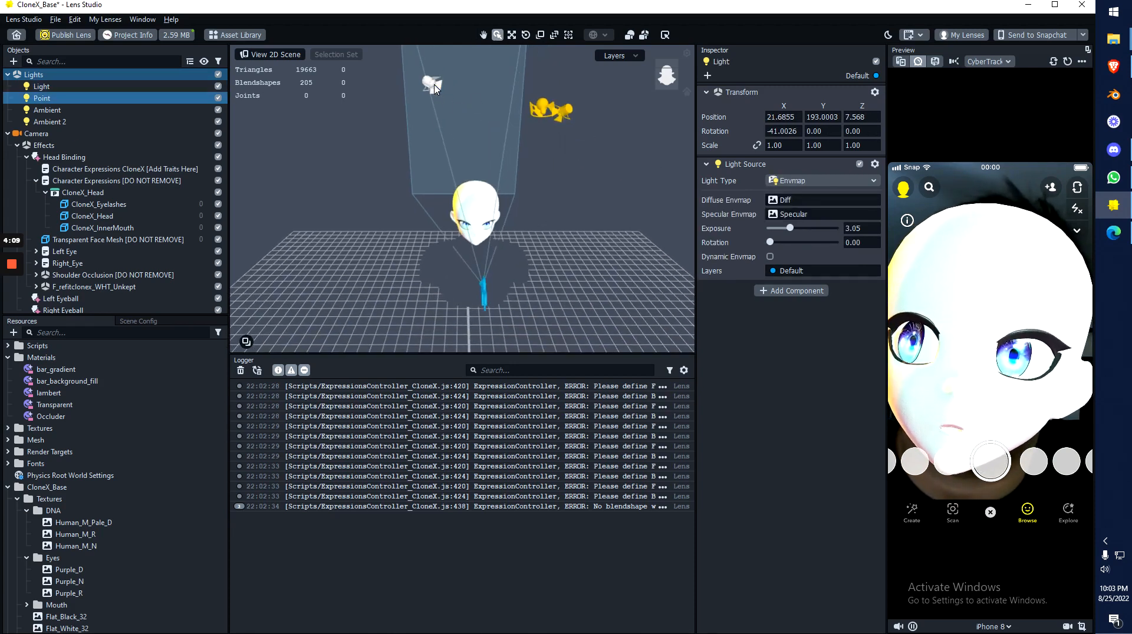
pyautogui.click(780, 201)
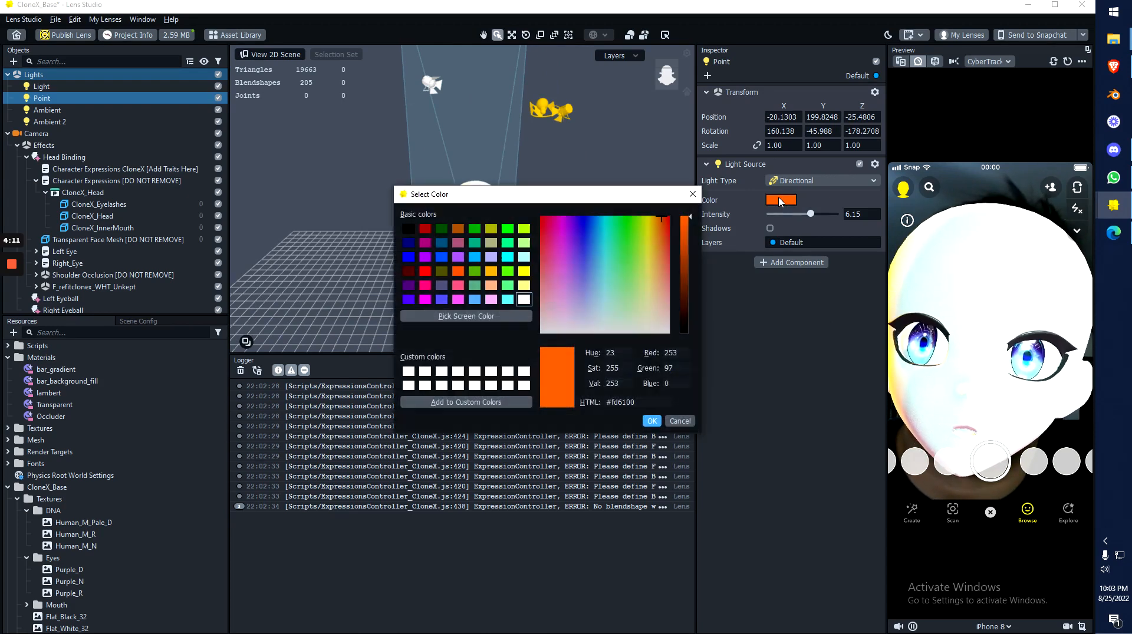
pyautogui.moveTo(664, 313); pyautogui.dragTo(684, 374)
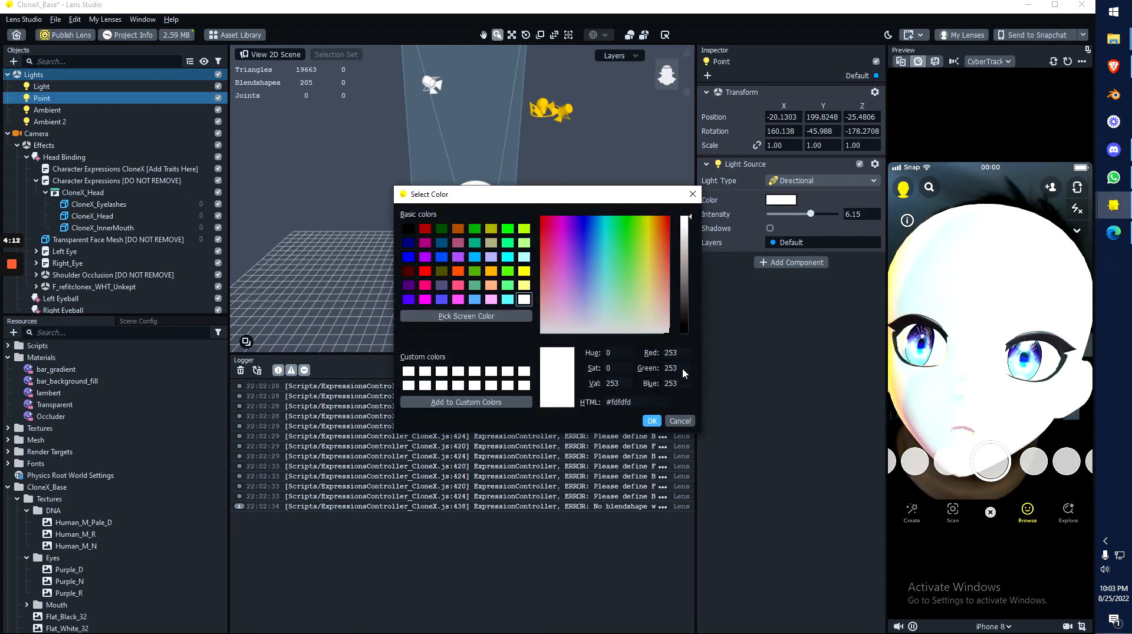
pyautogui.click(651, 421)
# Step: Replace the cyan color of the Ambient light with white
pyautogui.click(564, 112)
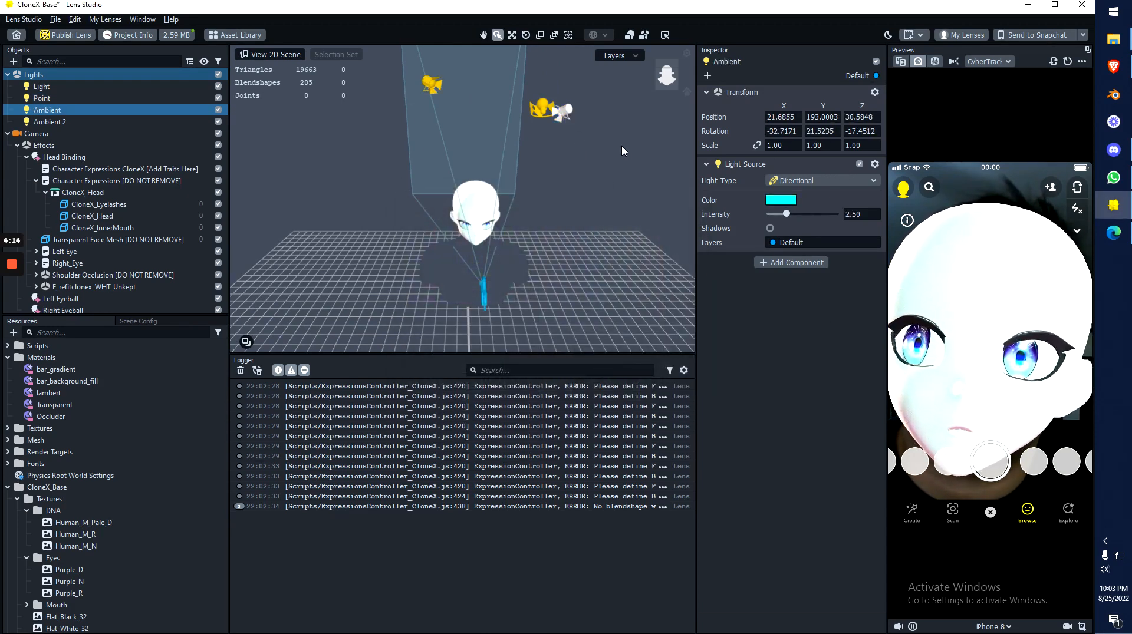
pyautogui.click(780, 200)
pyautogui.moveTo(606, 264); pyautogui.dragTo(692, 406)
pyautogui.click(653, 424)
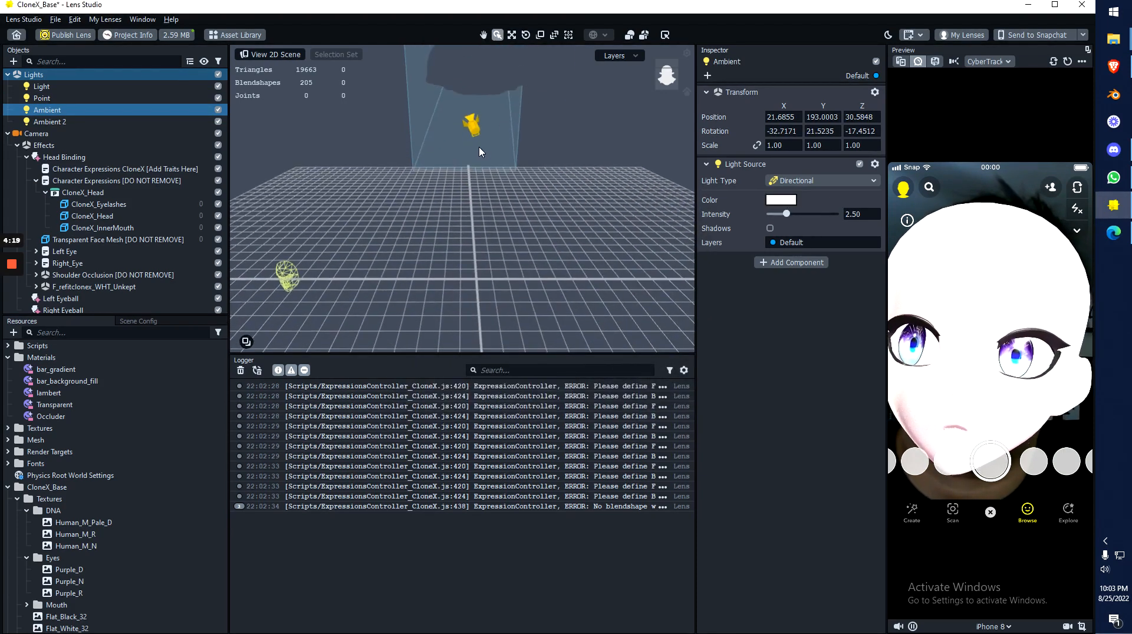
# Step: Set the color of the Ambient 2 light below the head to full-brightness white, #ffffff
pyautogui.click(476, 137)
pyautogui.click(780, 200)
pyautogui.moveTo(557, 272); pyautogui.dragTo(687, 430)
pyautogui.click(653, 421)
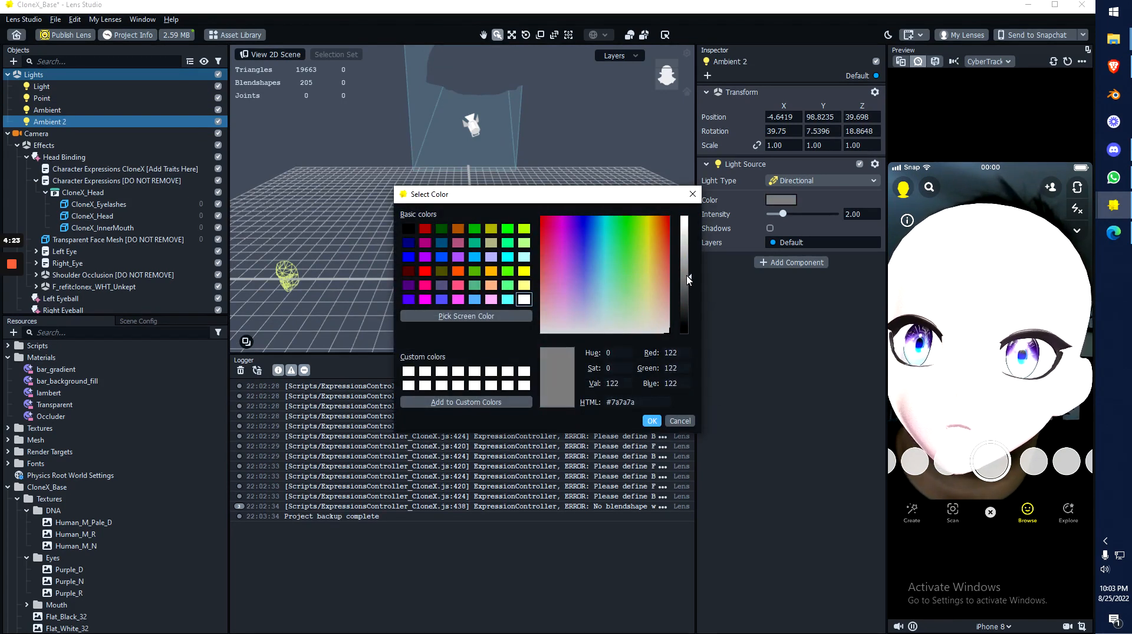
pyautogui.moveTo(687, 277); pyautogui.dragTo(683, 214)
pyautogui.click(652, 421)
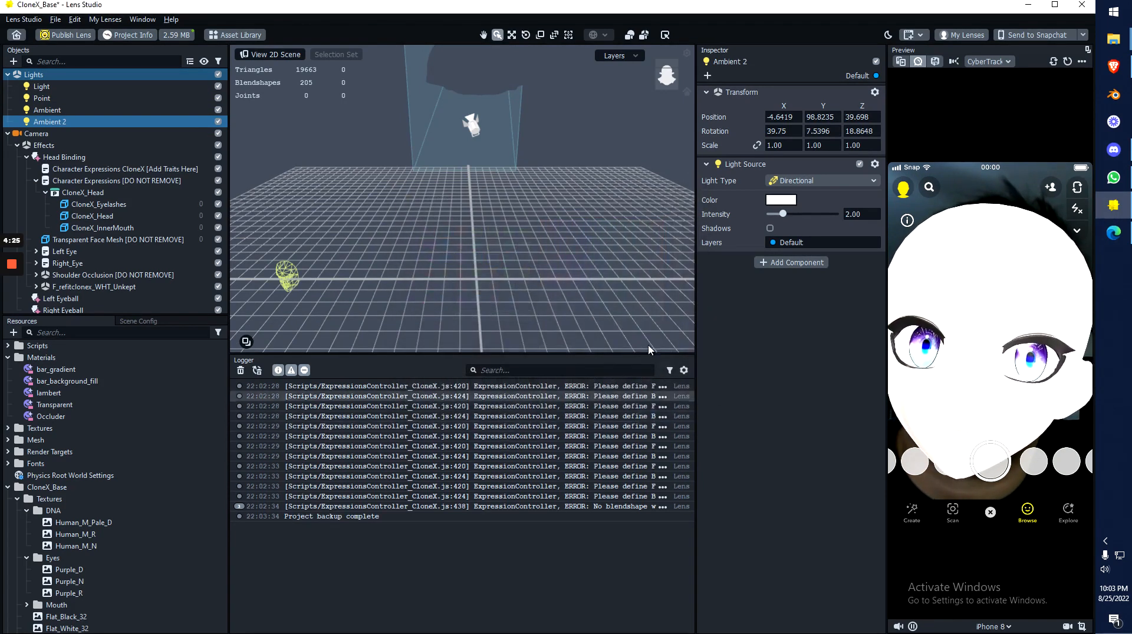
# Step: Lower the intensity of the Point light to 1.35
pyautogui.moveTo(499, 275); pyautogui.dragTo(535, 220, button='middle')
pyautogui.moveTo(559, 104); pyautogui.dragTo(433, 88, button='middle')
pyautogui.click(427, 86)
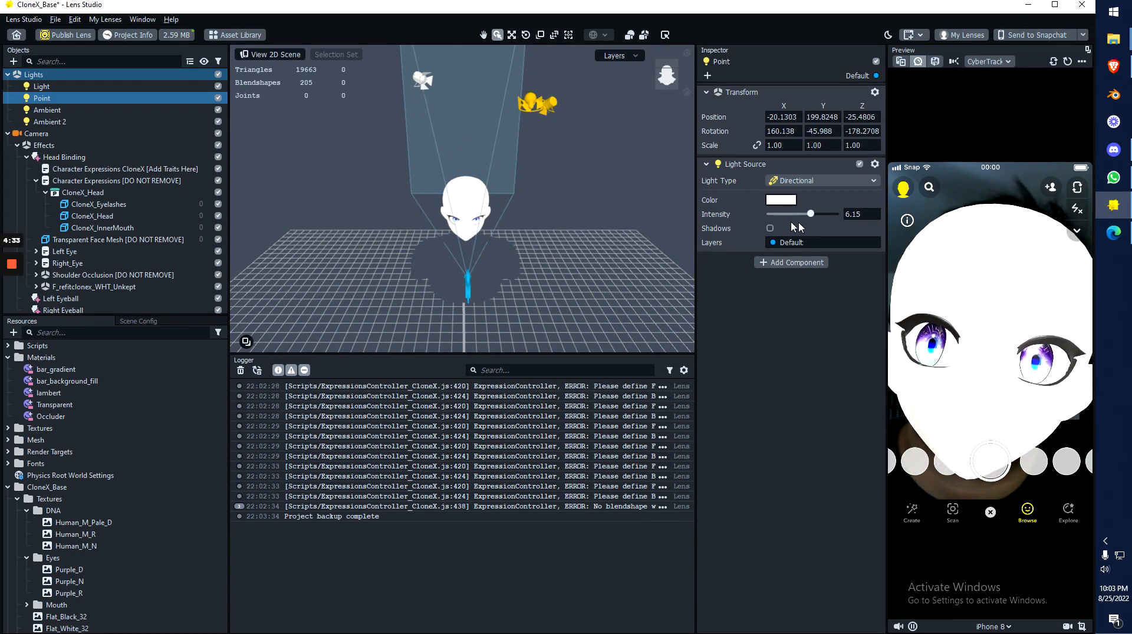
pyautogui.moveTo(811, 218); pyautogui.dragTo(775, 218)
# Step: Lower the Ambient light's intensity to 0.99 and the Ambient 2 light's intensity to 0.90
pyautogui.click(554, 109)
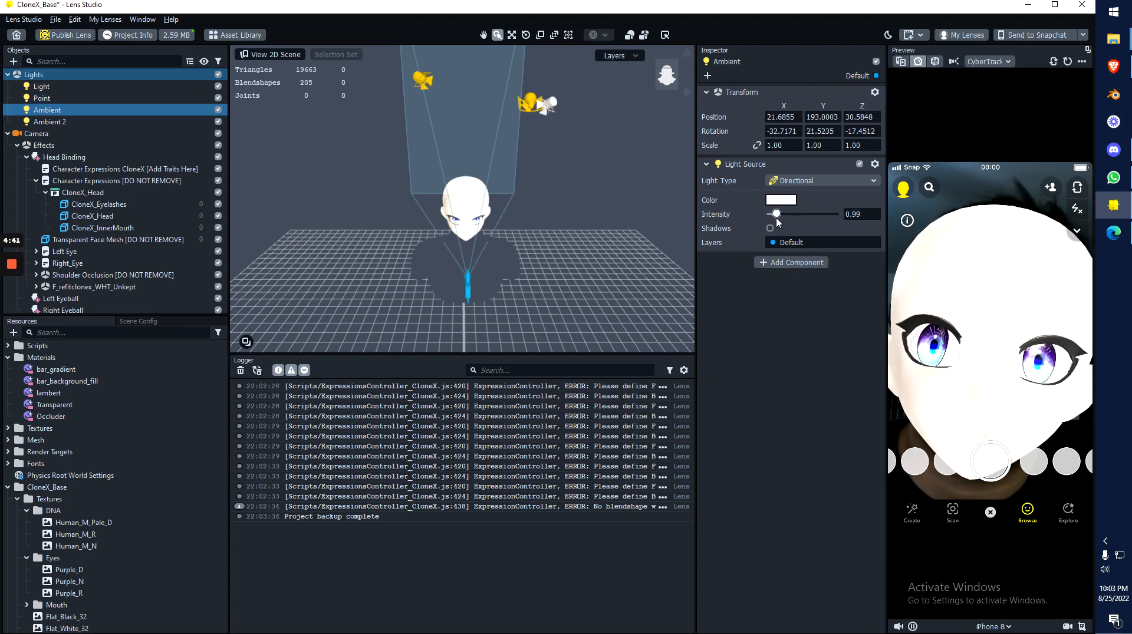
pyautogui.moveTo(649, 252); pyautogui.dragTo(488, 151, button='middle')
pyautogui.click(452, 170)
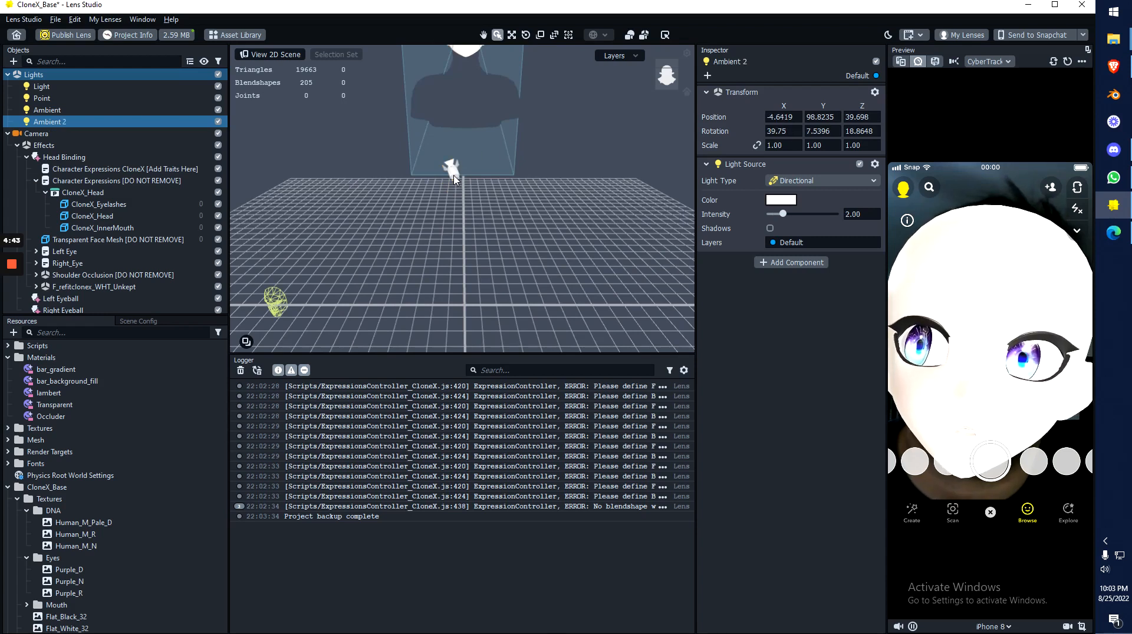
pyautogui.moveTo(785, 216); pyautogui.dragTo(778, 216)
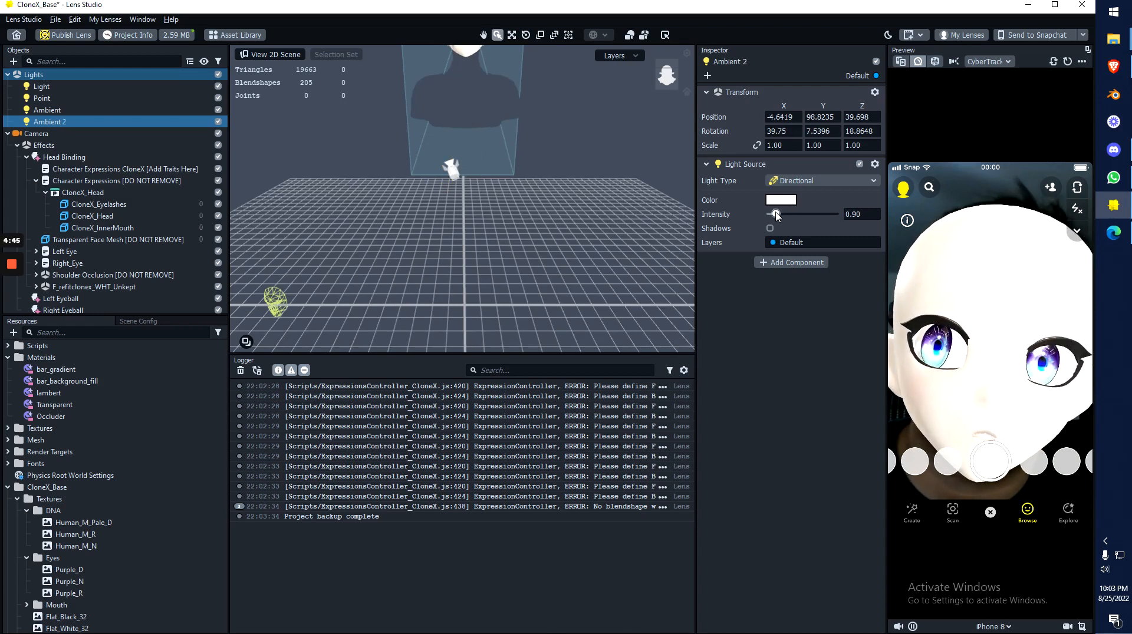
# Step: Reduce the Ambient light's intensity further and set the Ambient 2 light's intensity to 0.36
pyautogui.moveTo(544, 190); pyautogui.dragTo(570, 276, button='middle')
pyautogui.click(479, 52)
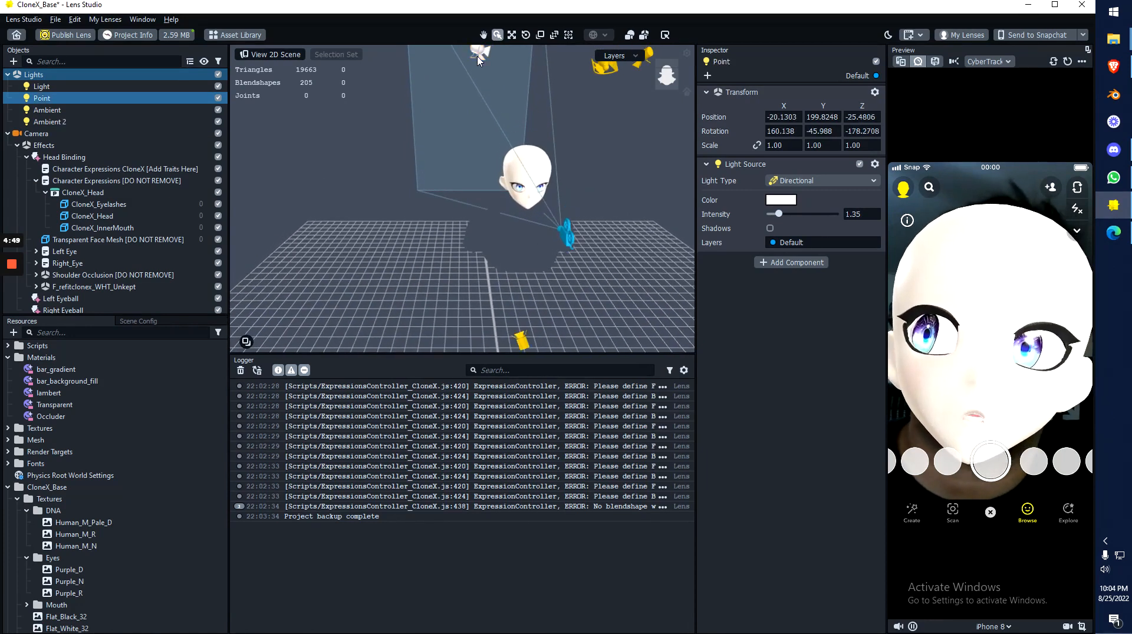
pyautogui.moveTo(619, 96); pyautogui.dragTo(554, 143, button='middle')
pyautogui.click(559, 116)
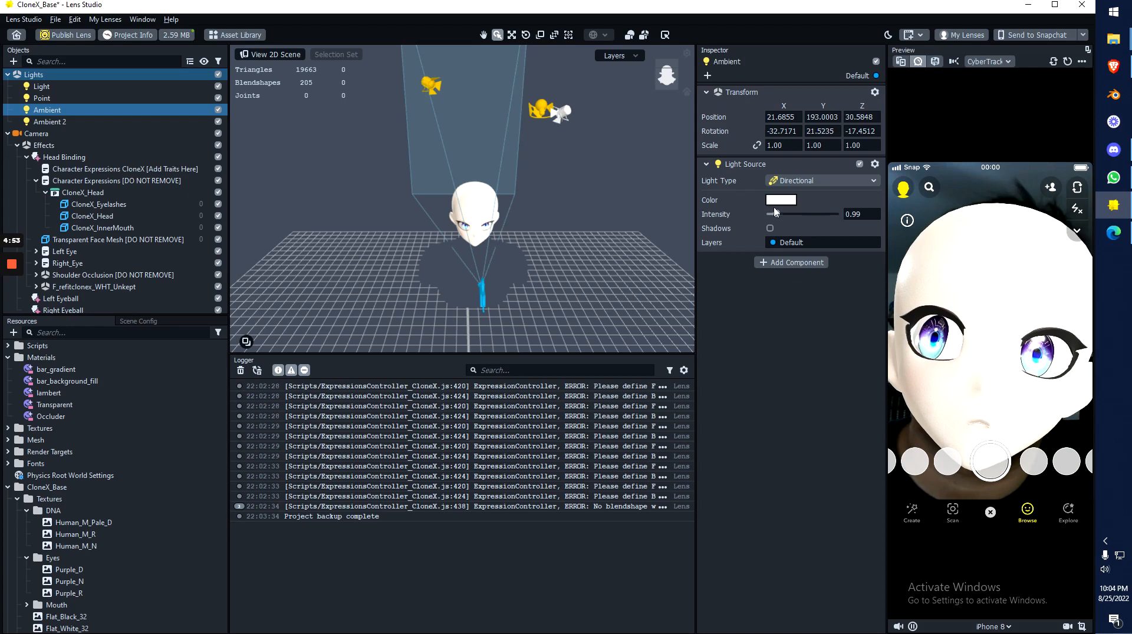
pyautogui.moveTo(776, 214); pyautogui.dragTo(774, 222)
pyautogui.moveTo(457, 227); pyautogui.dragTo(465, 156, button='middle')
pyautogui.click(480, 274)
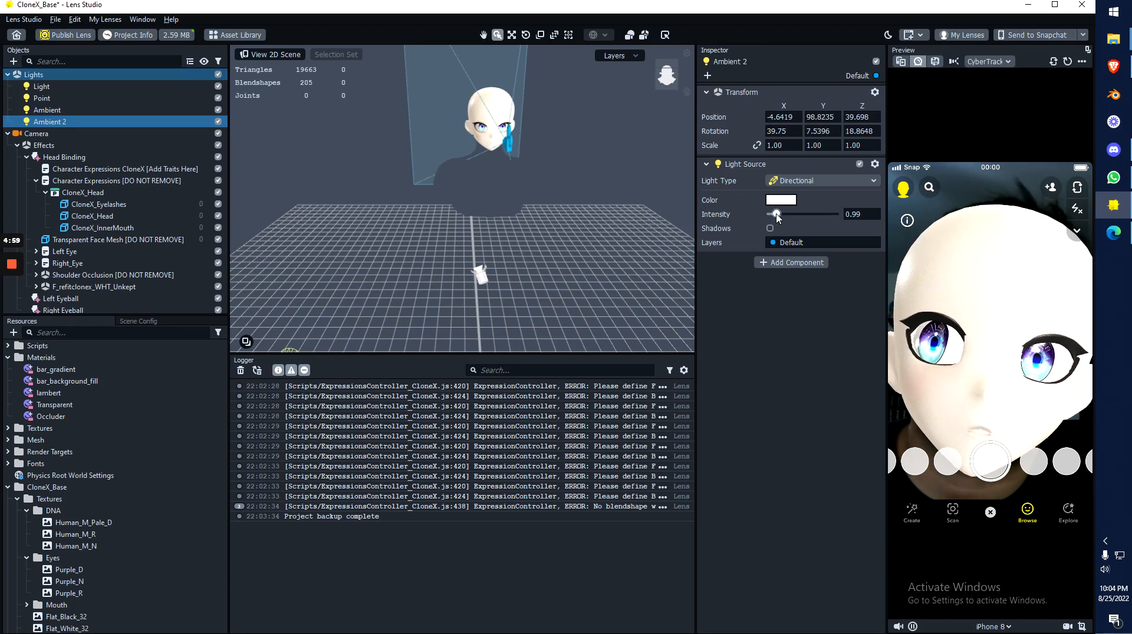
pyautogui.moveTo(776, 214); pyautogui.dragTo(774, 218)
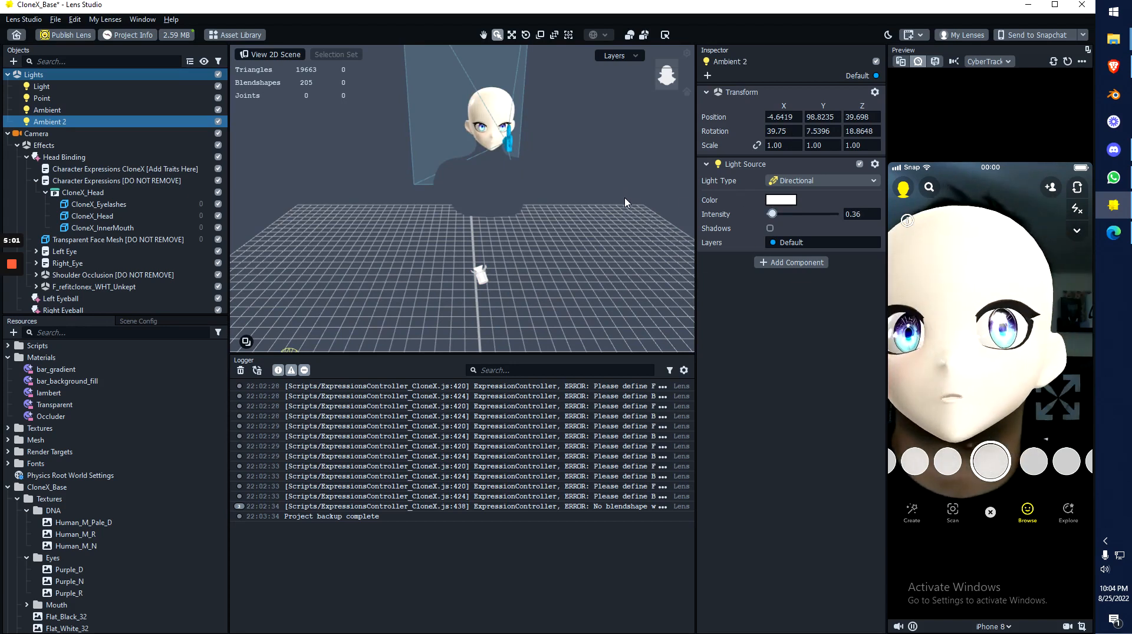
pyautogui.scroll(-3, 590, 172)
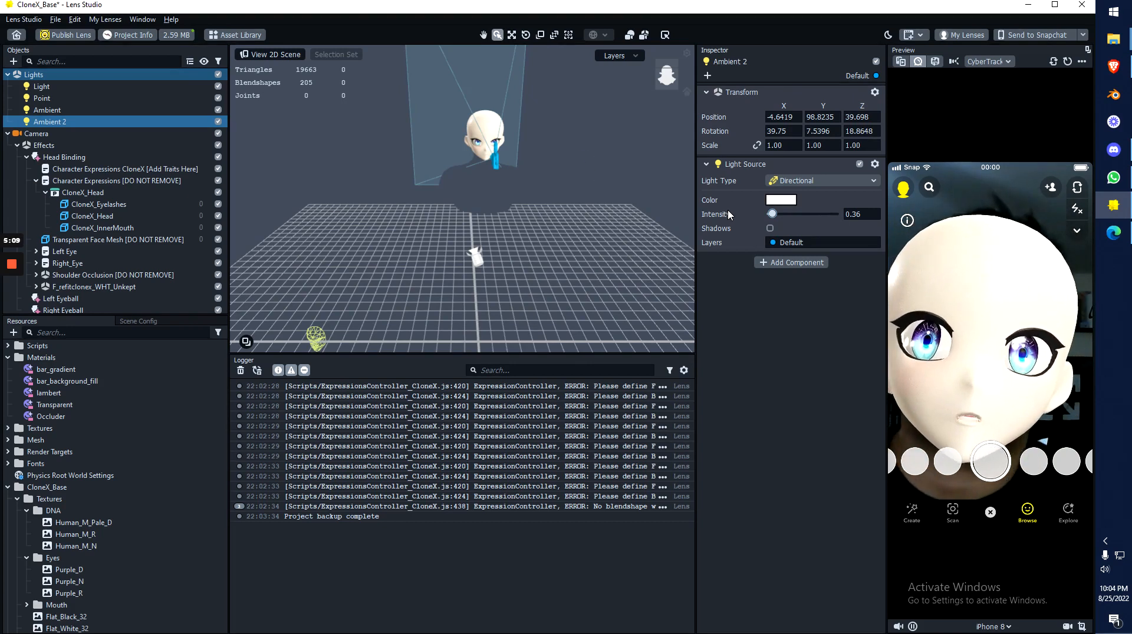
# Step: Try a red color on the Ambient 2 light and restore it to white
pyautogui.click(780, 200)
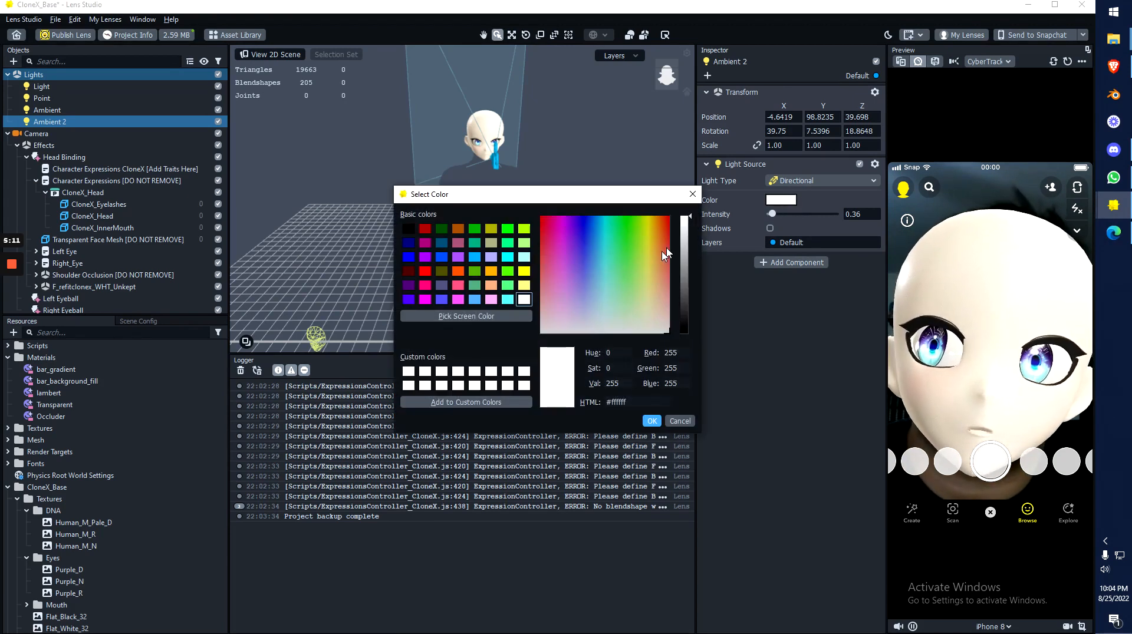
pyautogui.click(653, 421)
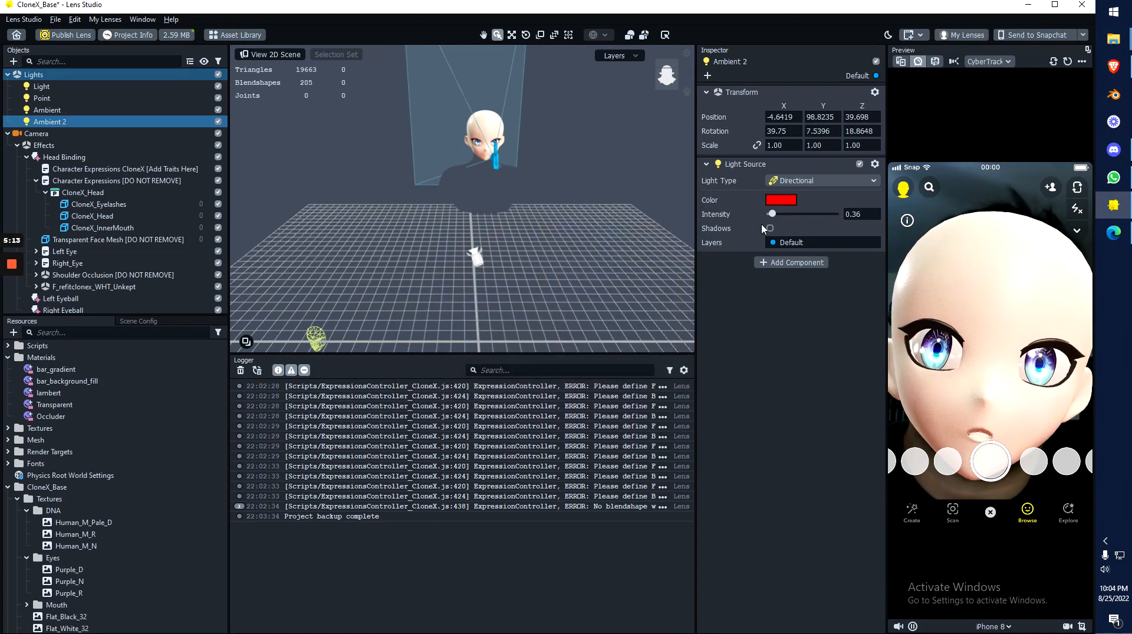
pyautogui.click(781, 200)
pyautogui.click(524, 300)
pyautogui.click(652, 422)
# Step: Set the intensity of the Ambient light to 0.27
pyautogui.moveTo(539, 148); pyautogui.dragTo(521, 183, button='middle')
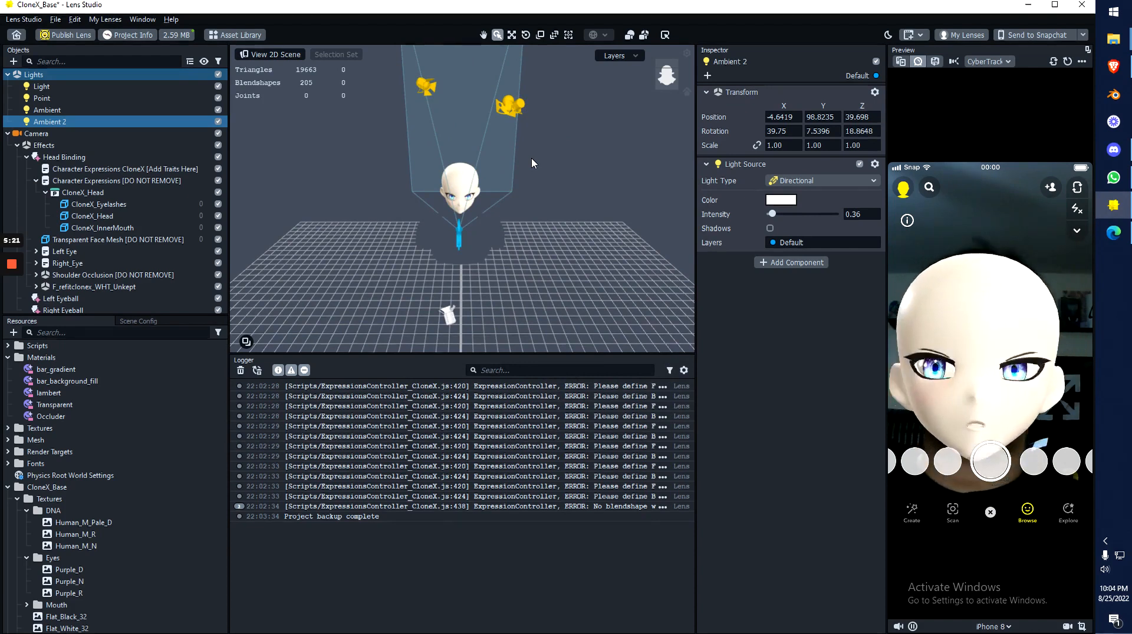
pyautogui.click(512, 107)
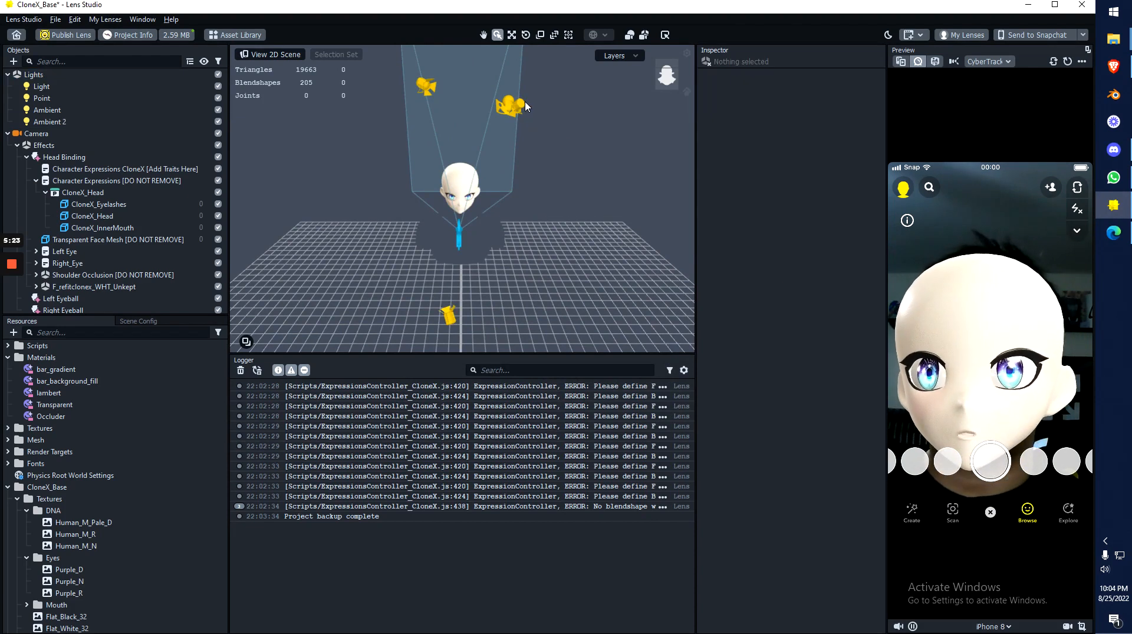
pyautogui.click(518, 106)
pyautogui.moveTo(775, 217); pyautogui.dragTo(771, 216)
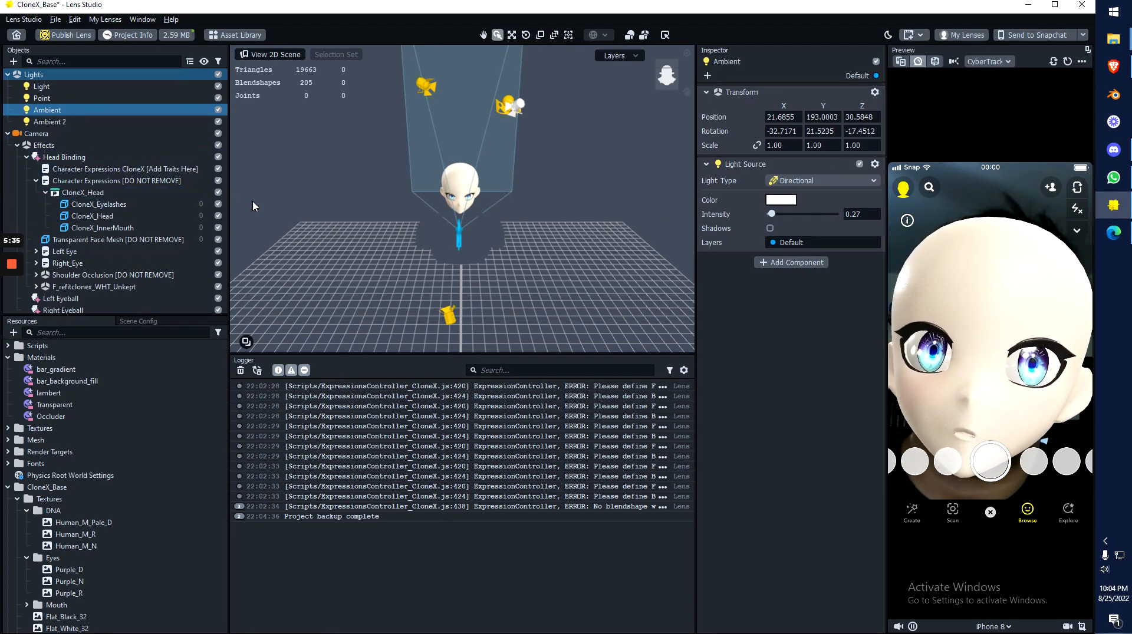
# Step: Widen the object hierarchy, expand the Left Eye and Right_Eye groups, and inspect the Clonex_L_Eye mesh and its material
pyautogui.moveTo(230, 204); pyautogui.dragTo(347, 204)
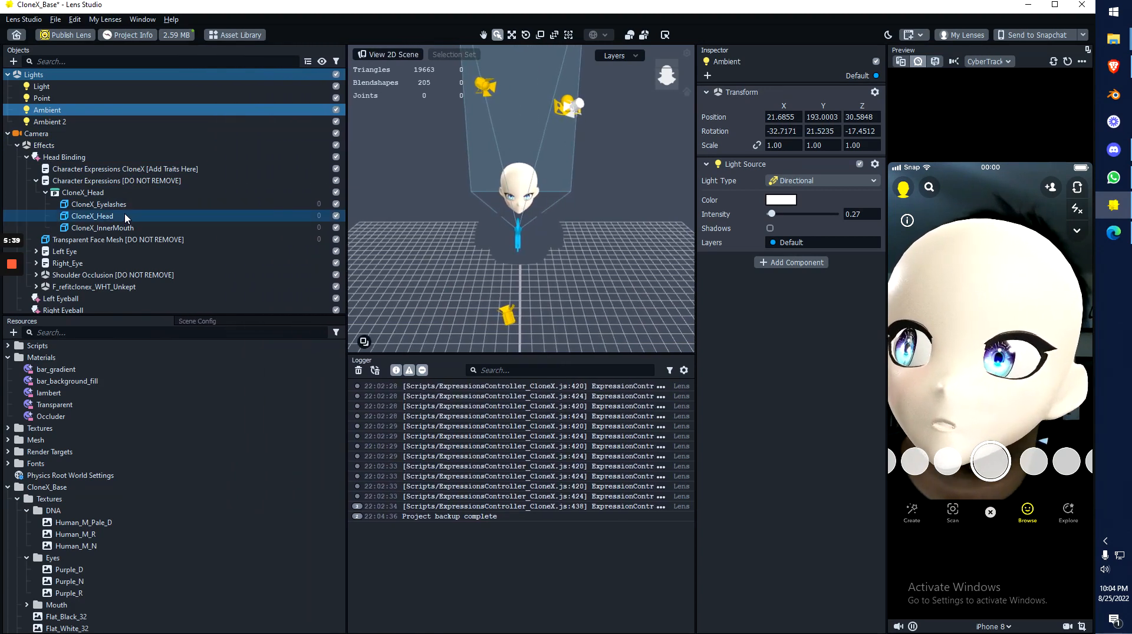
pyautogui.scroll(-1, 81, 87)
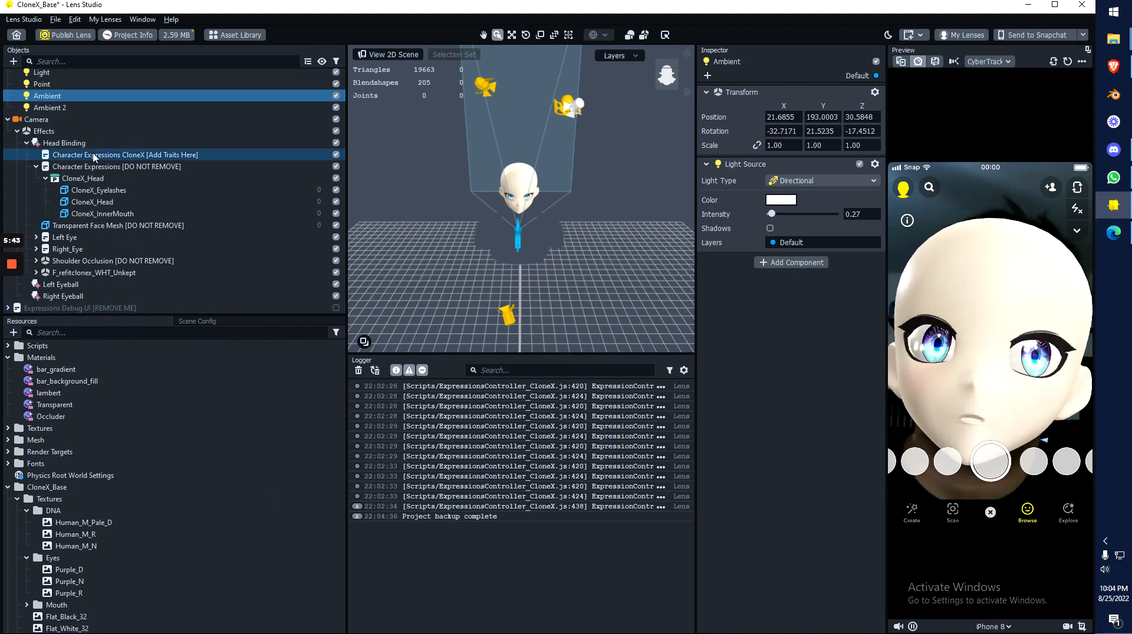
pyautogui.click(36, 237)
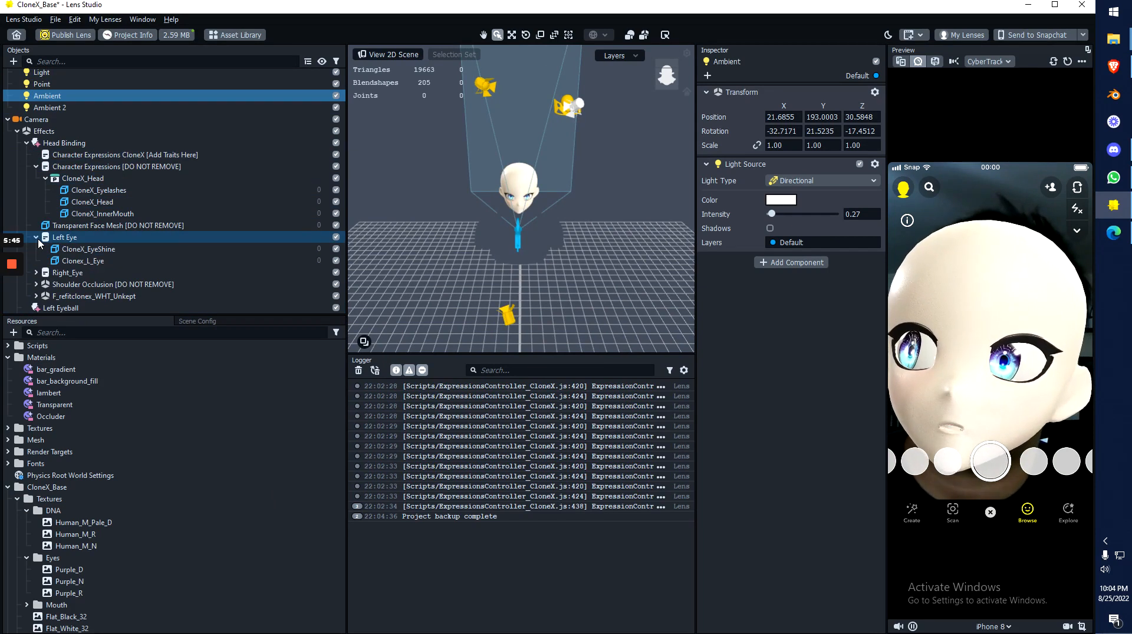
pyautogui.click(36, 273)
pyautogui.scroll(-2, 118, 206)
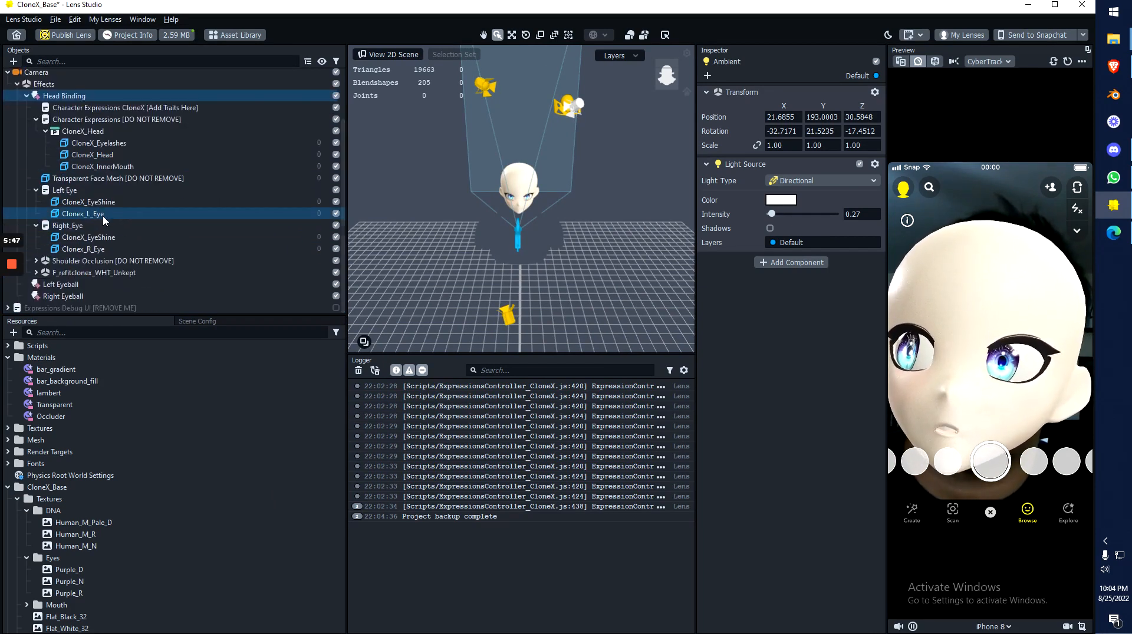
pyautogui.click(75, 215)
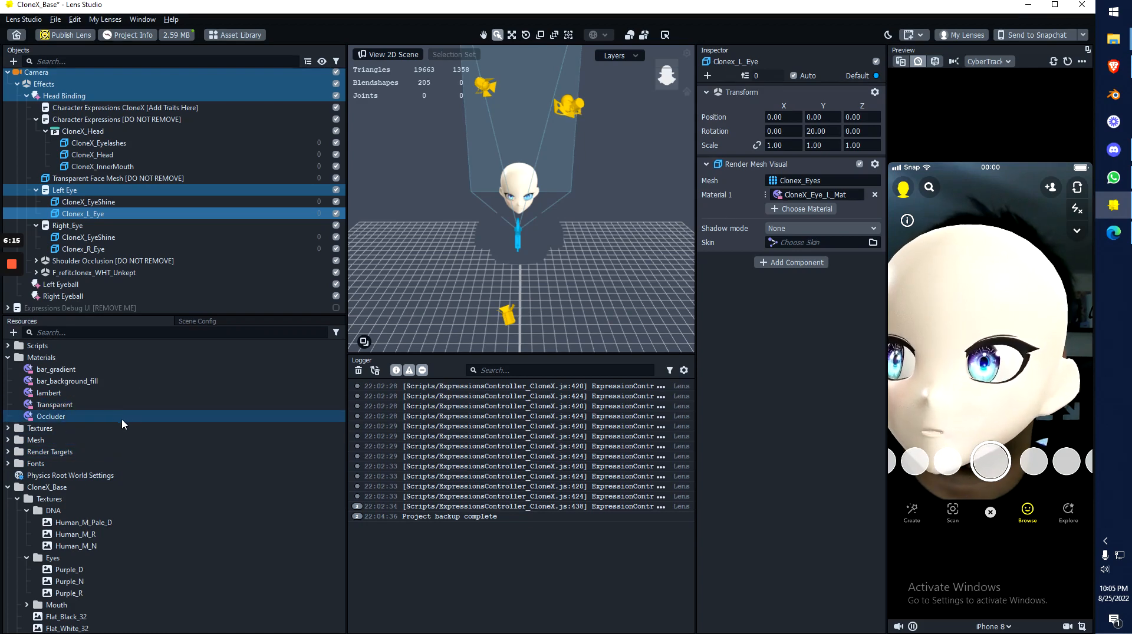
# Step: Inspect the settings and textures of the CloneX_Eye_R_Mat, CloneX_Surprise_Eye_Mat and CloneX_Eye_L_Mat materials among the project resources
pyautogui.scroll(-2, 74, 406)
pyautogui.scroll(-2, 73, 413)
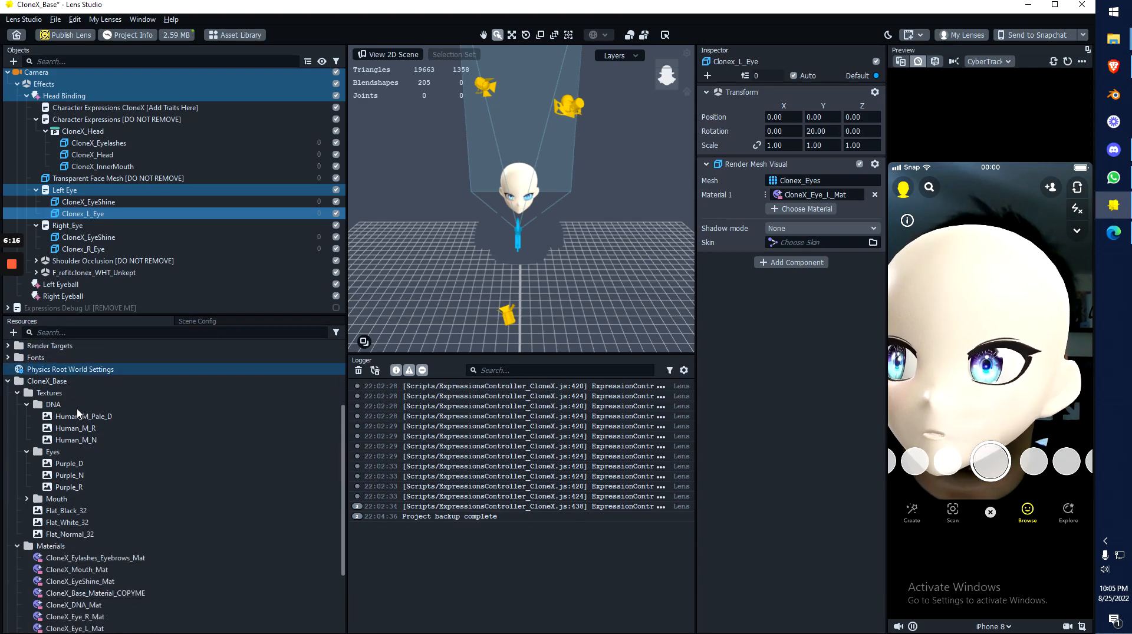
pyautogui.click(101, 459)
pyautogui.scroll(-4, 106, 462)
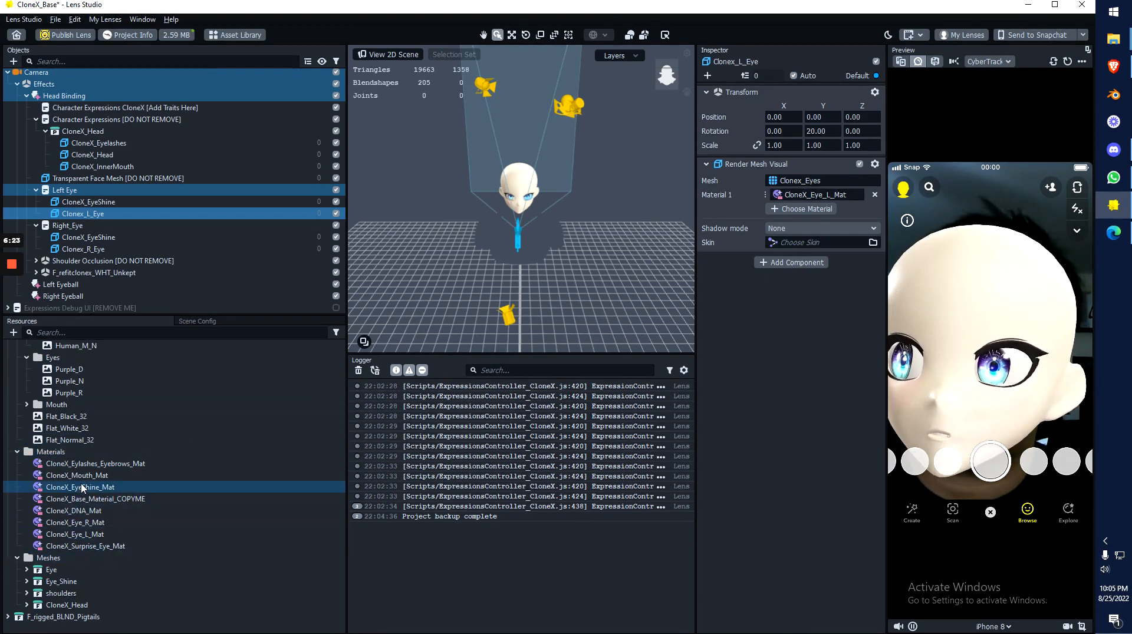
pyautogui.click(86, 523)
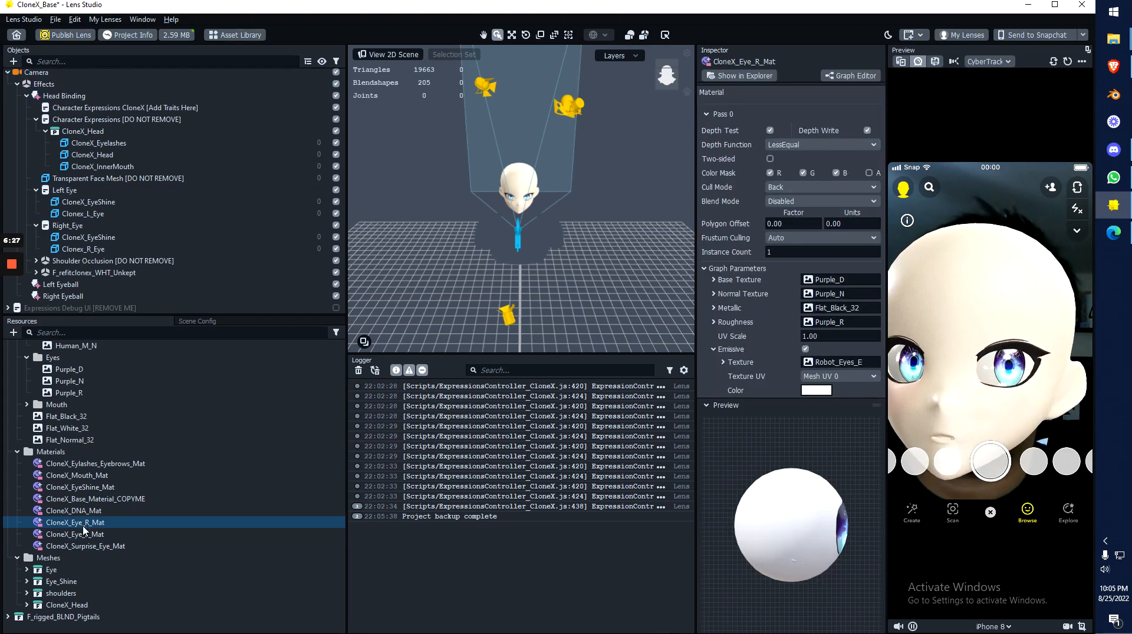
pyautogui.click(81, 546)
pyautogui.click(80, 534)
pyautogui.click(79, 524)
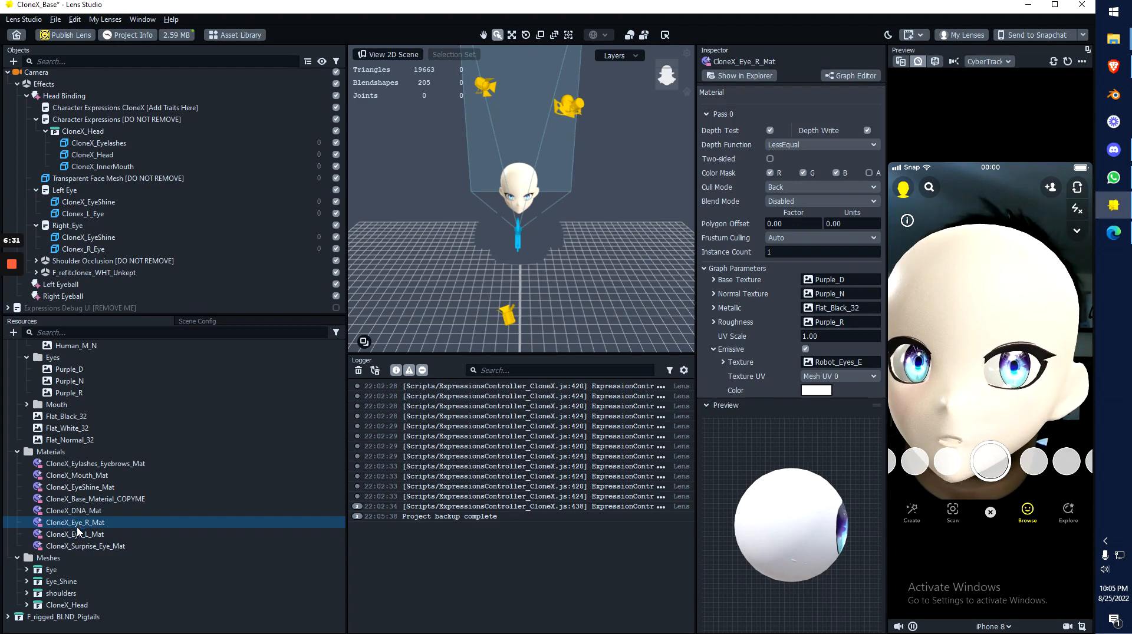
pyautogui.click(79, 533)
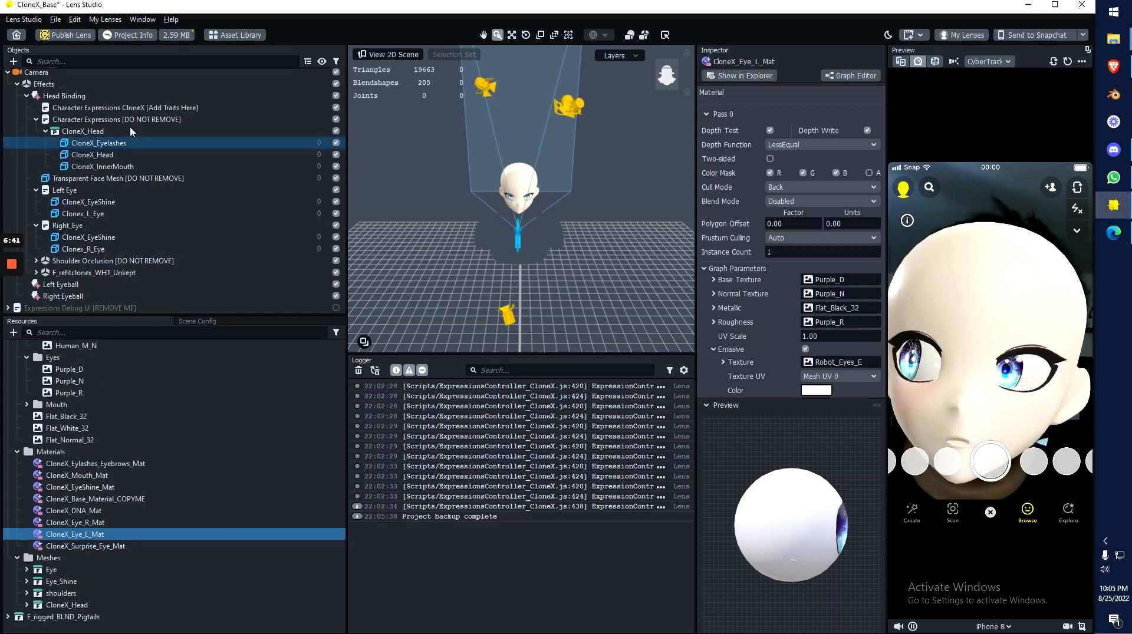
# Step: Import the m_angelyllw_d, m_angelyllw_e, m_angelyllw_n and m_angelyllw_r textures from the _texture folder of Eye_Color-eyes_angel_yllw-Combined in the Clone Files documents
pyautogui.click(56, 23)
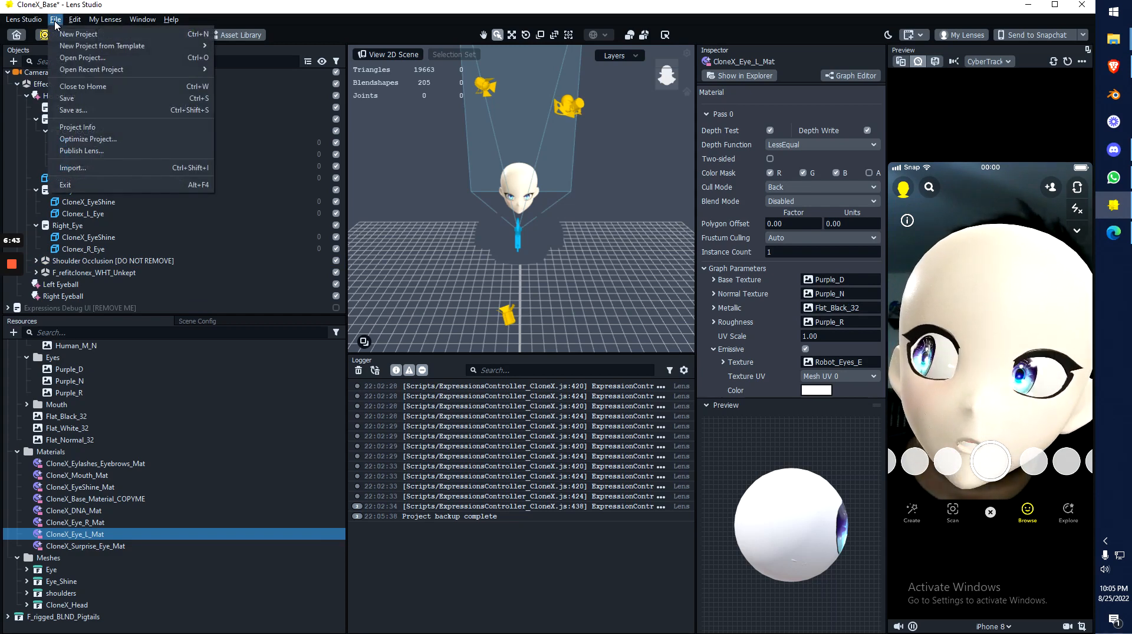
pyautogui.click(78, 167)
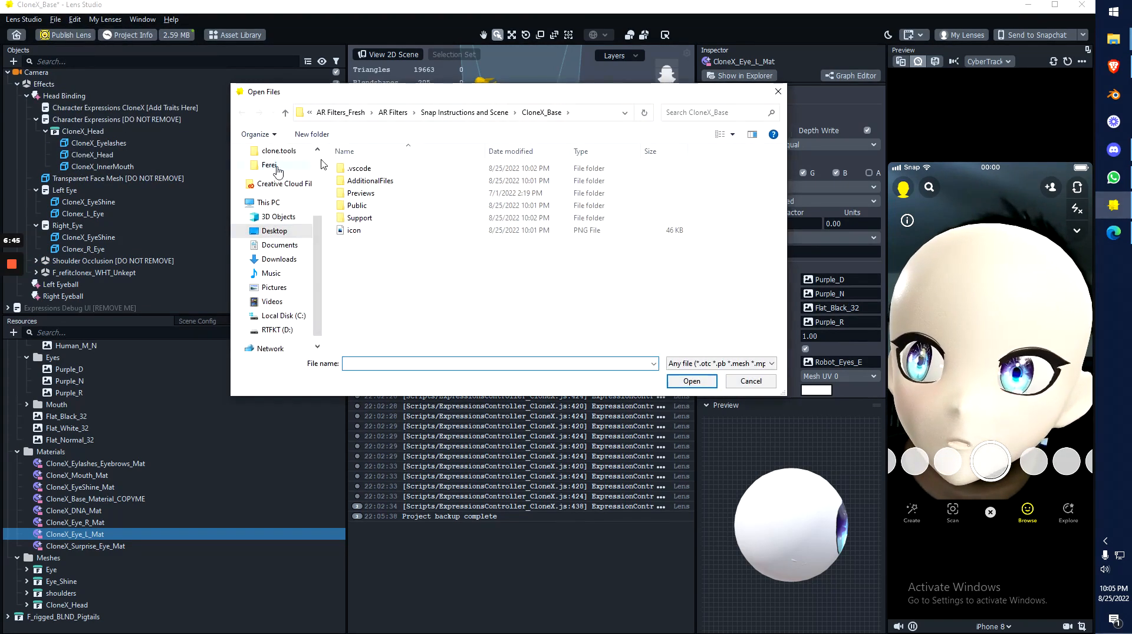
pyautogui.click(282, 246)
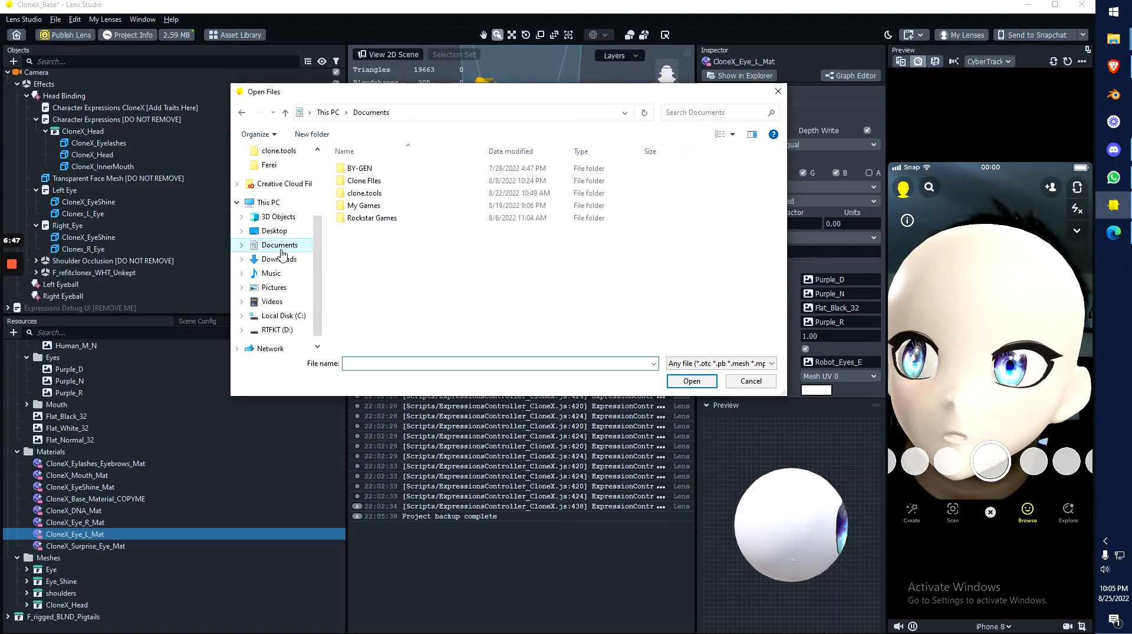
pyautogui.doubleClick(378, 183)
pyautogui.doubleClick(376, 172)
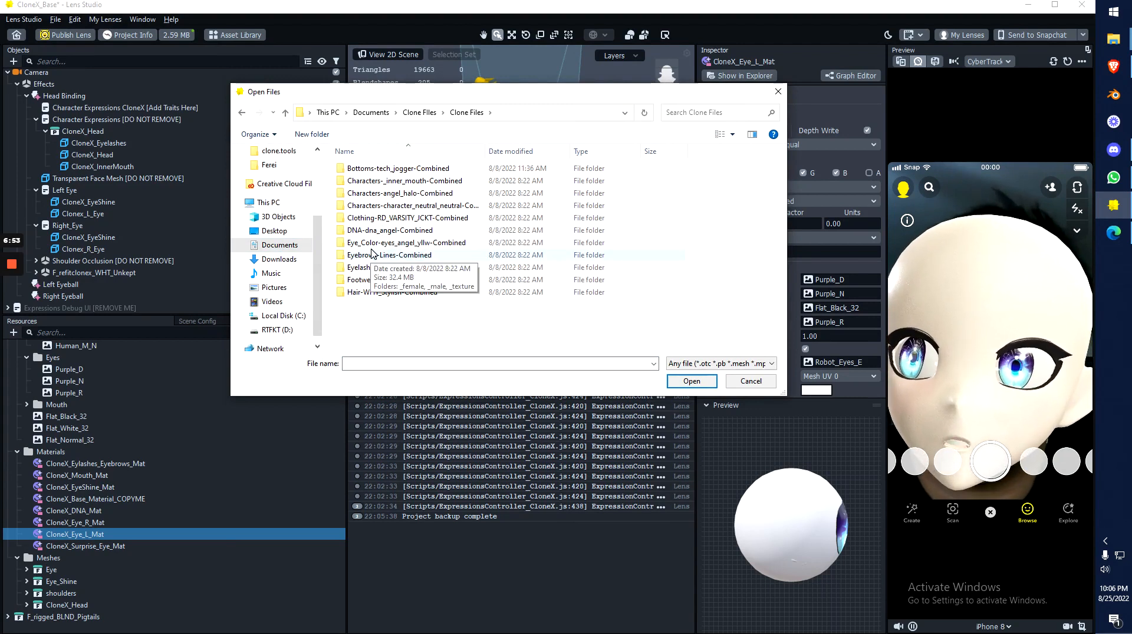
pyautogui.doubleClick(439, 244)
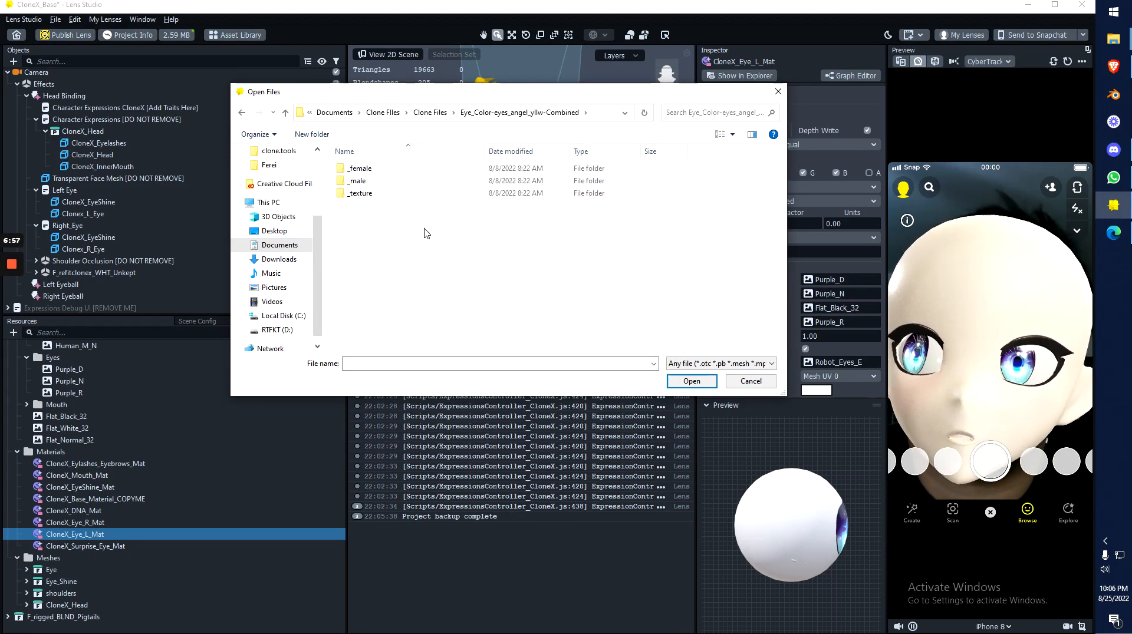
pyautogui.doubleClick(360, 193)
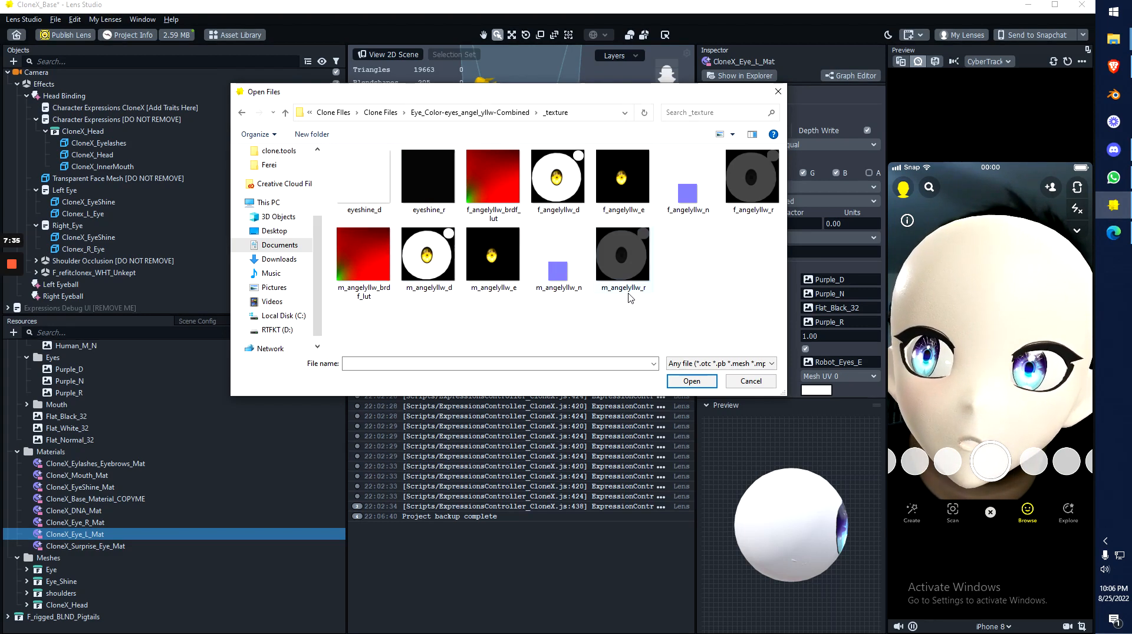
pyautogui.moveTo(431, 313); pyautogui.dragTo(631, 265)
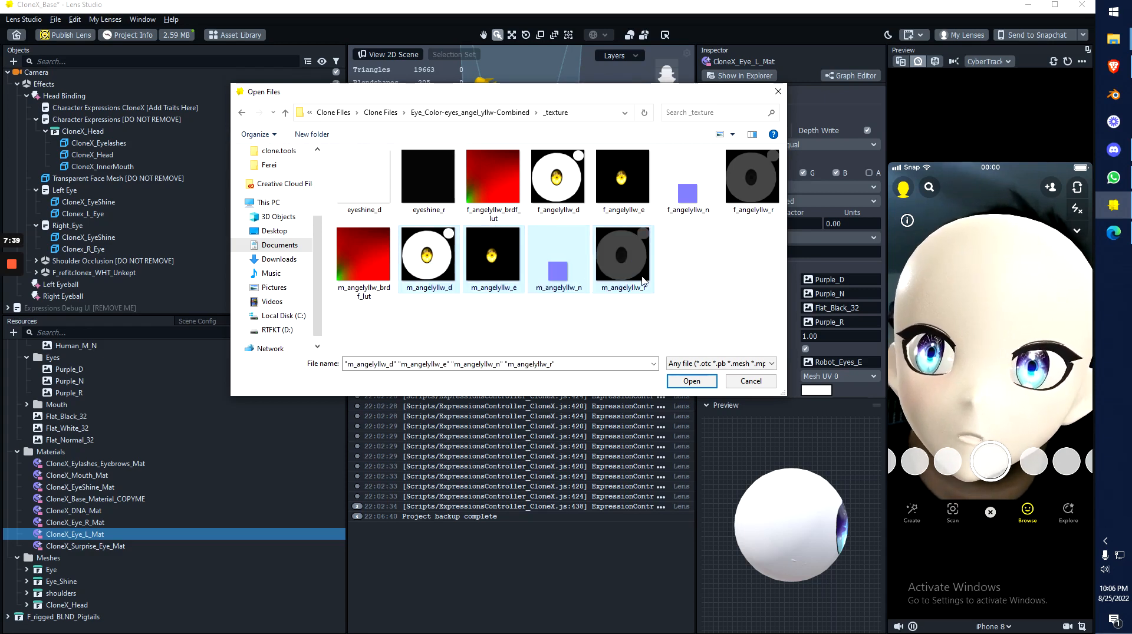
pyautogui.click(692, 381)
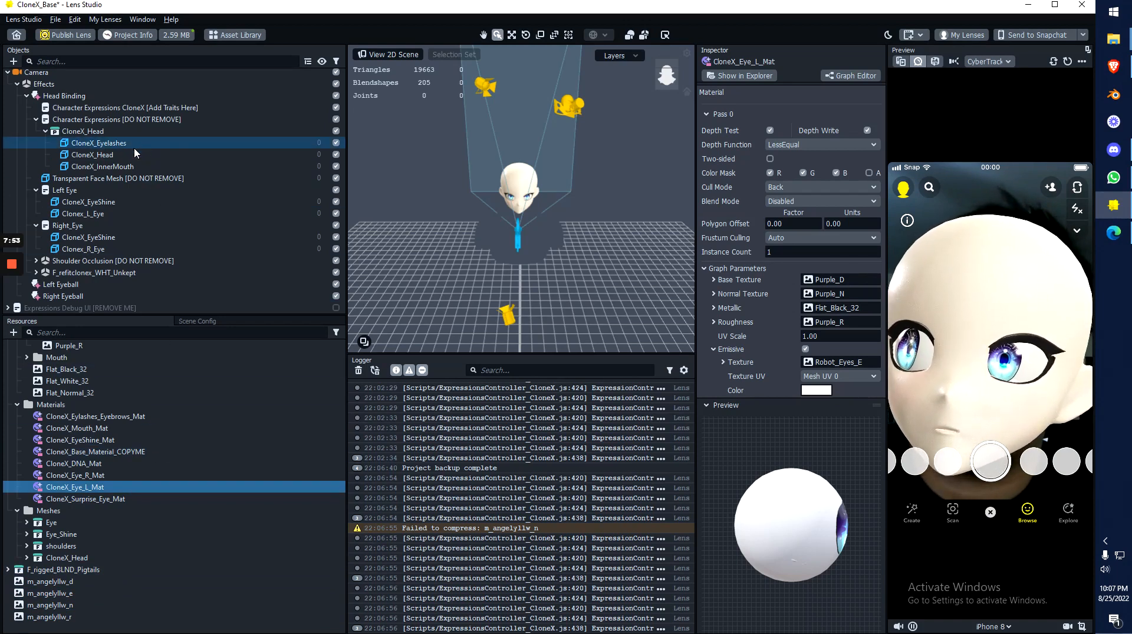
# Step: Check the Auto Compress Textures setting in the preferences and close them
pyautogui.click(30, 20)
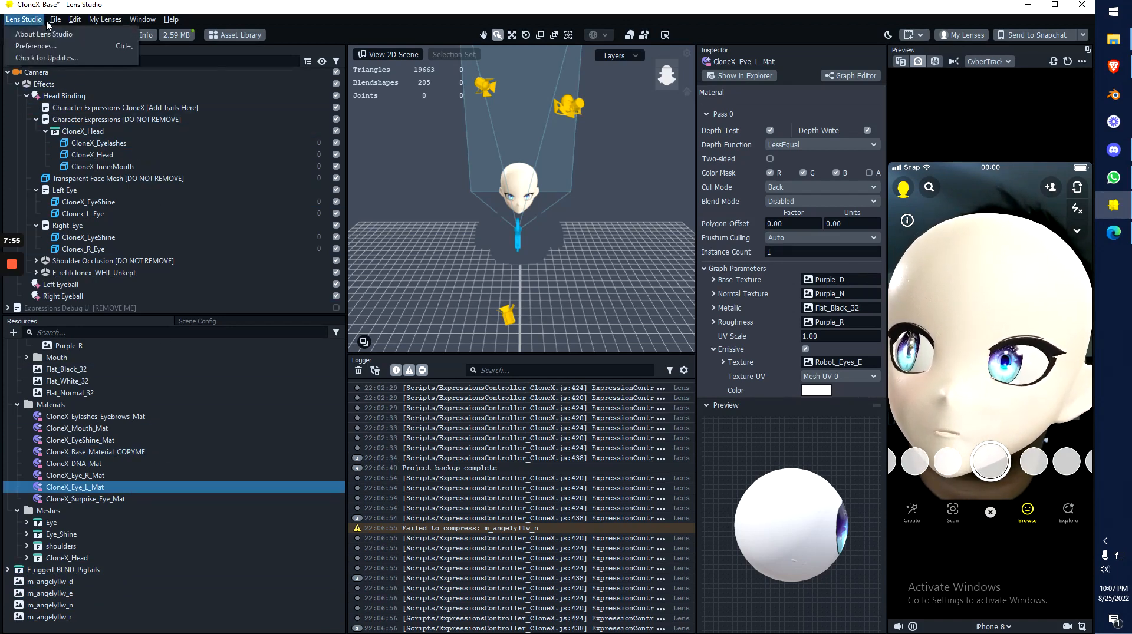
pyautogui.moveTo(59, 23)
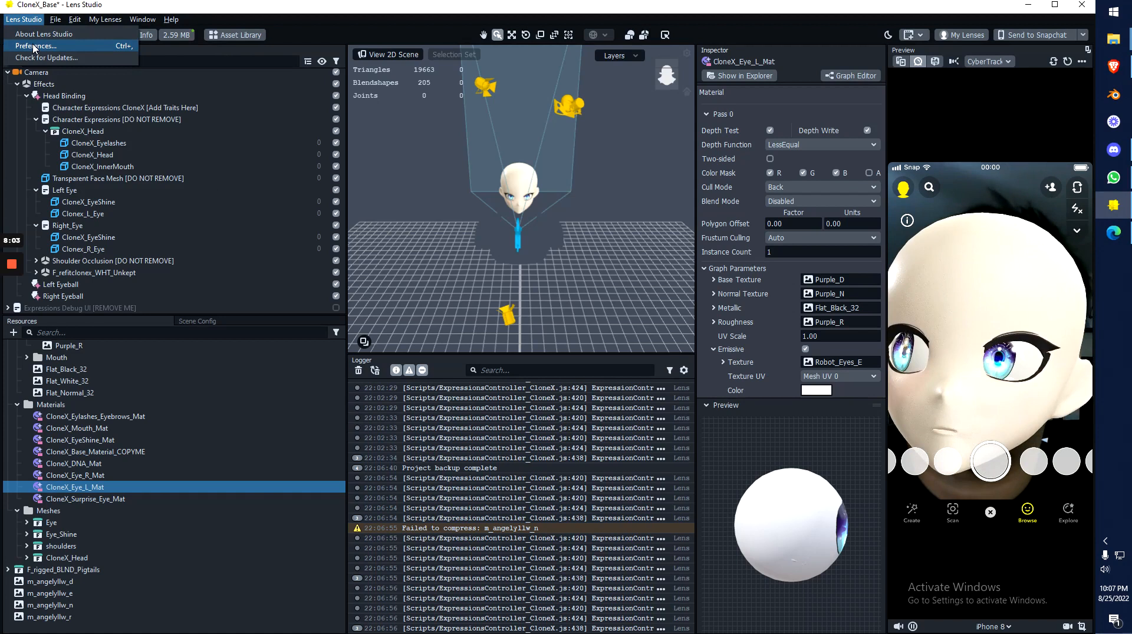
pyautogui.click(34, 46)
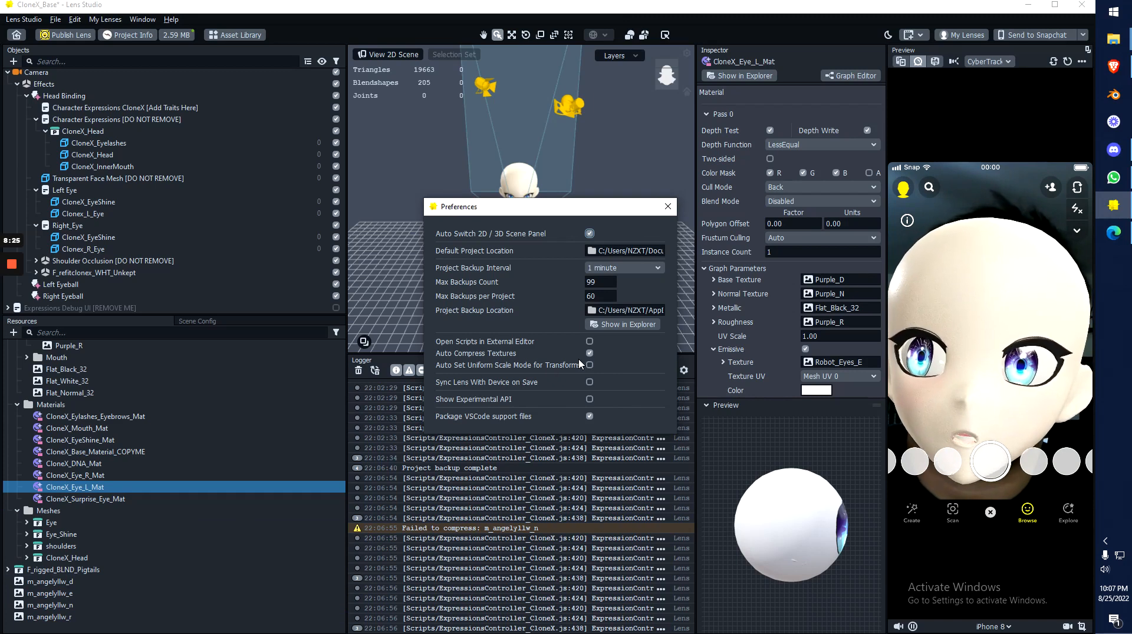
pyautogui.click(668, 206)
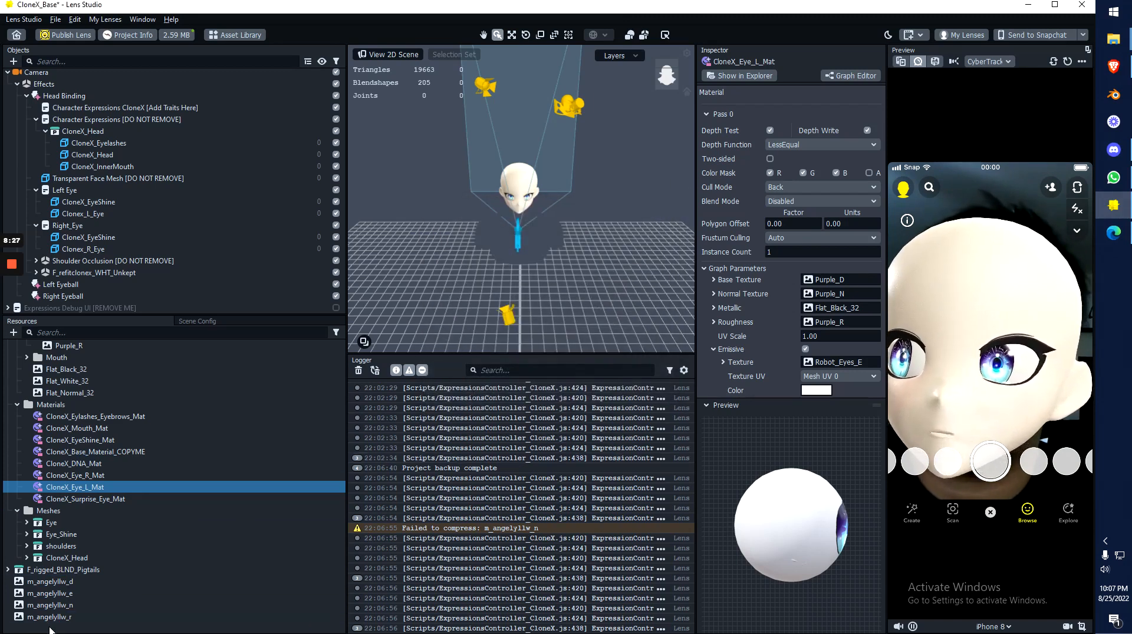
# Step: Inspect the previews and compression settings of the imported m_angelyllw textures one by one
pyautogui.click(64, 583)
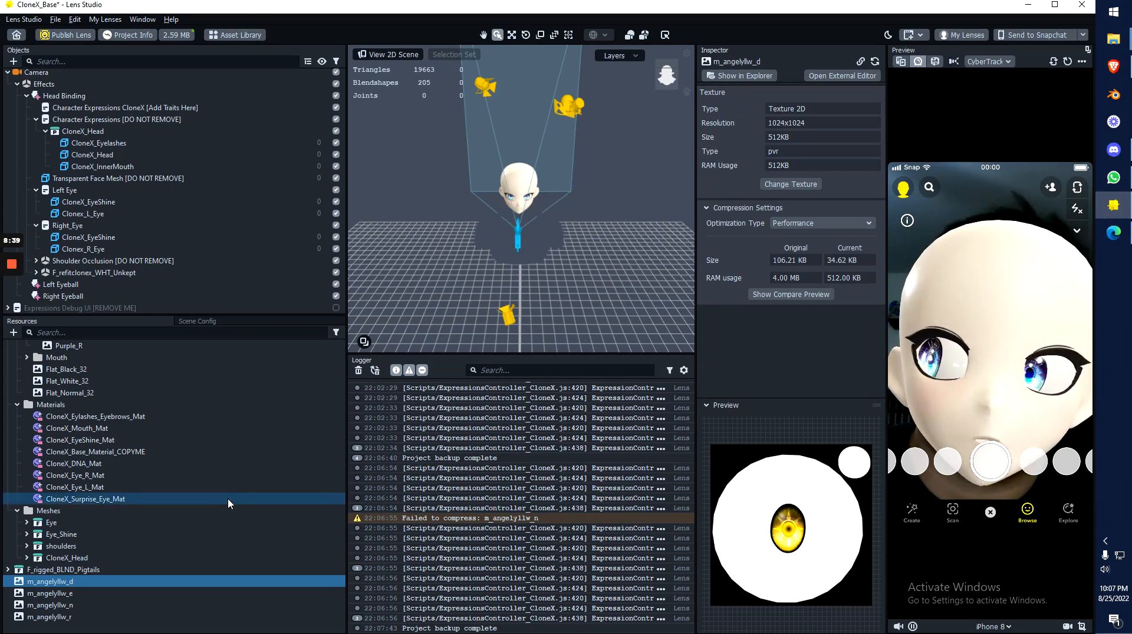
pyautogui.press('Down')
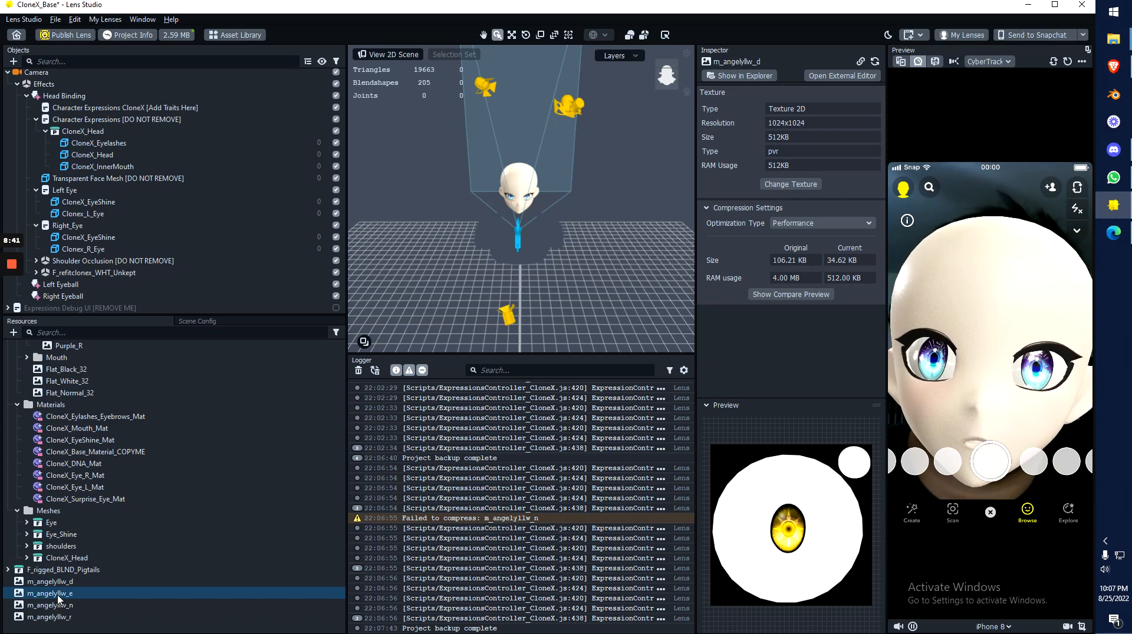
pyautogui.press('Down')
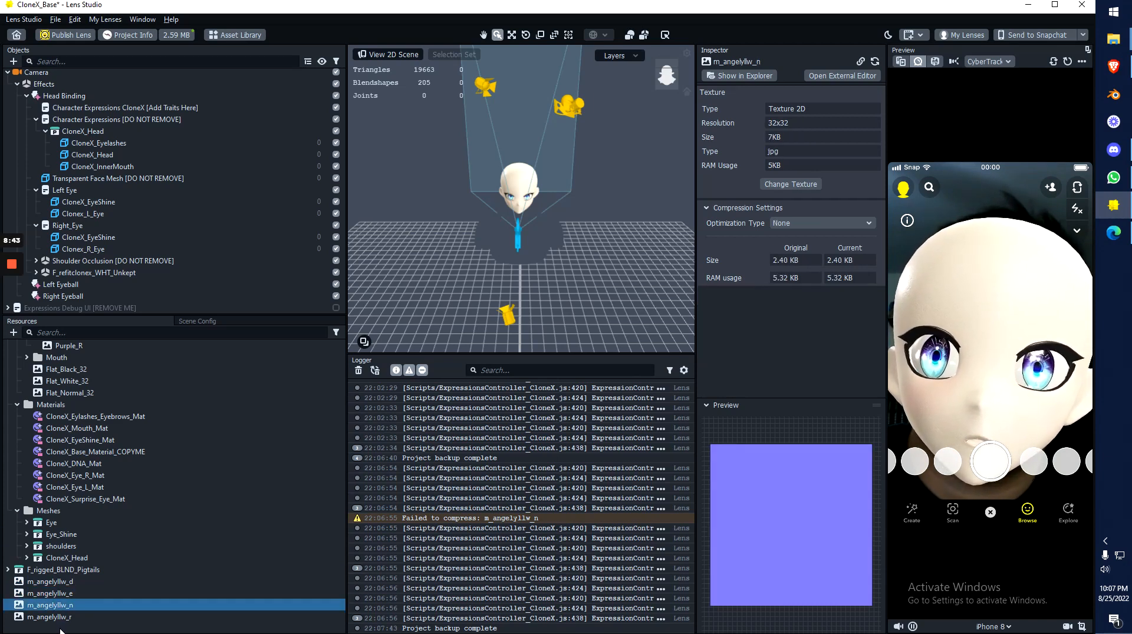
pyautogui.press('Down')
pyautogui.press('Up')
pyautogui.press('Up')
pyautogui.press('Up')
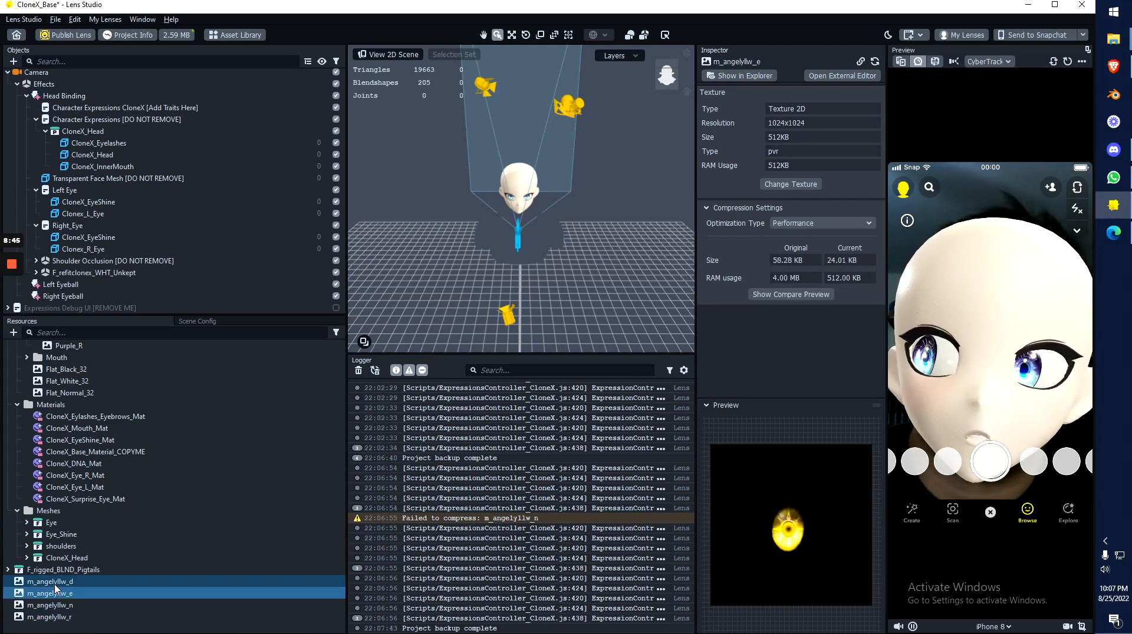
pyautogui.click(58, 597)
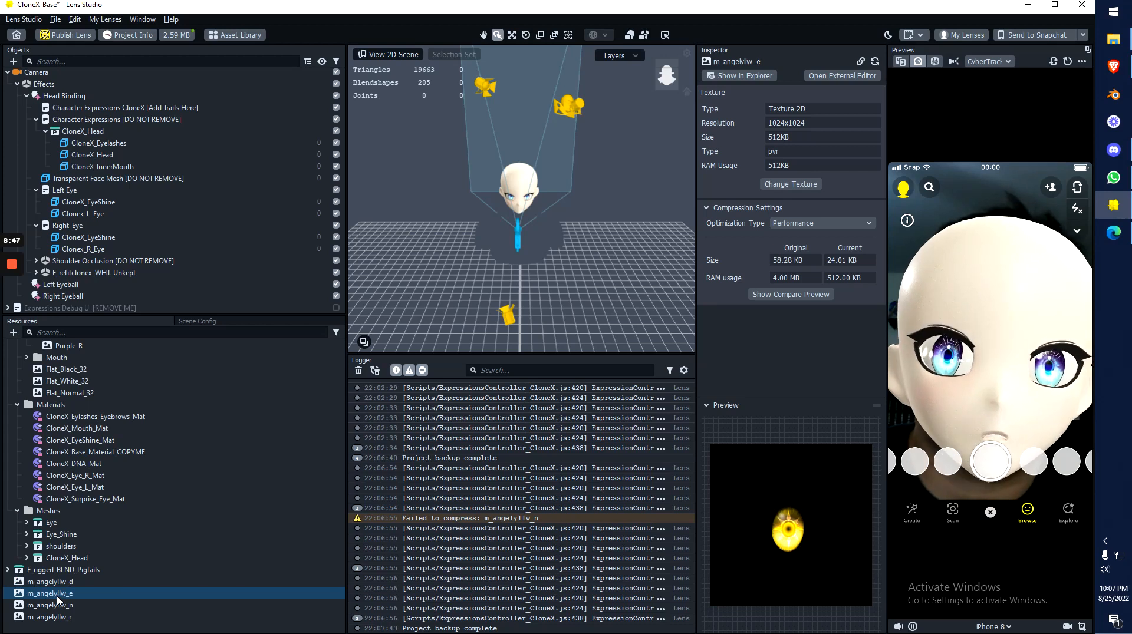
# Step: Move the four m_angelyllw textures together into the Eyes folder under Textures
pyautogui.click(54, 586)
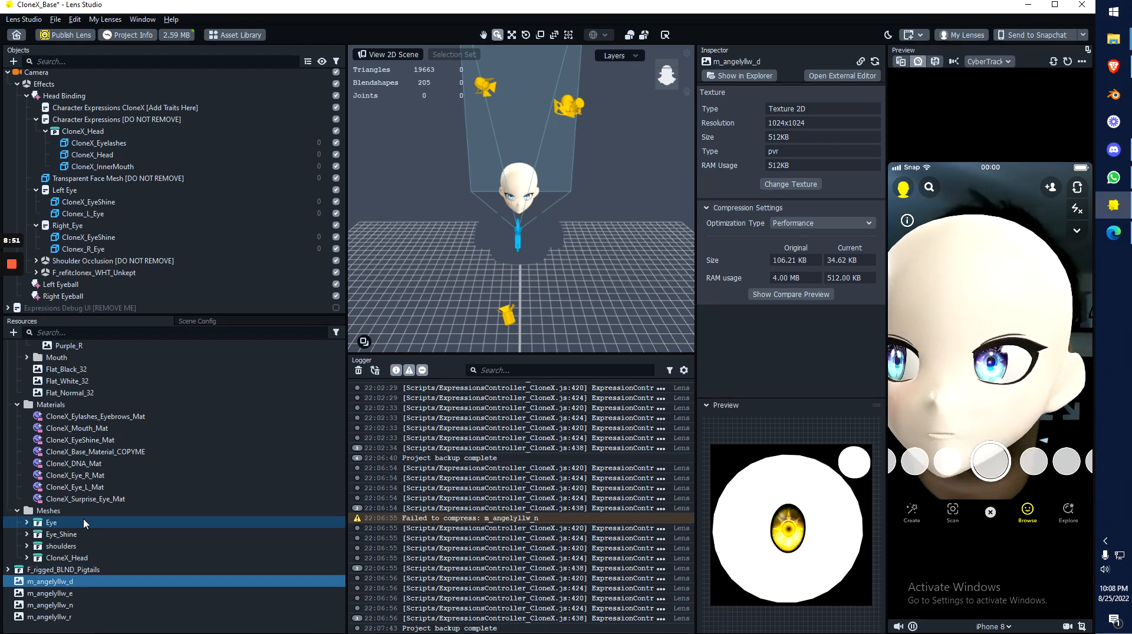
pyautogui.keyDown('shift'); pyautogui.click(68, 619); pyautogui.keyUp('shift')
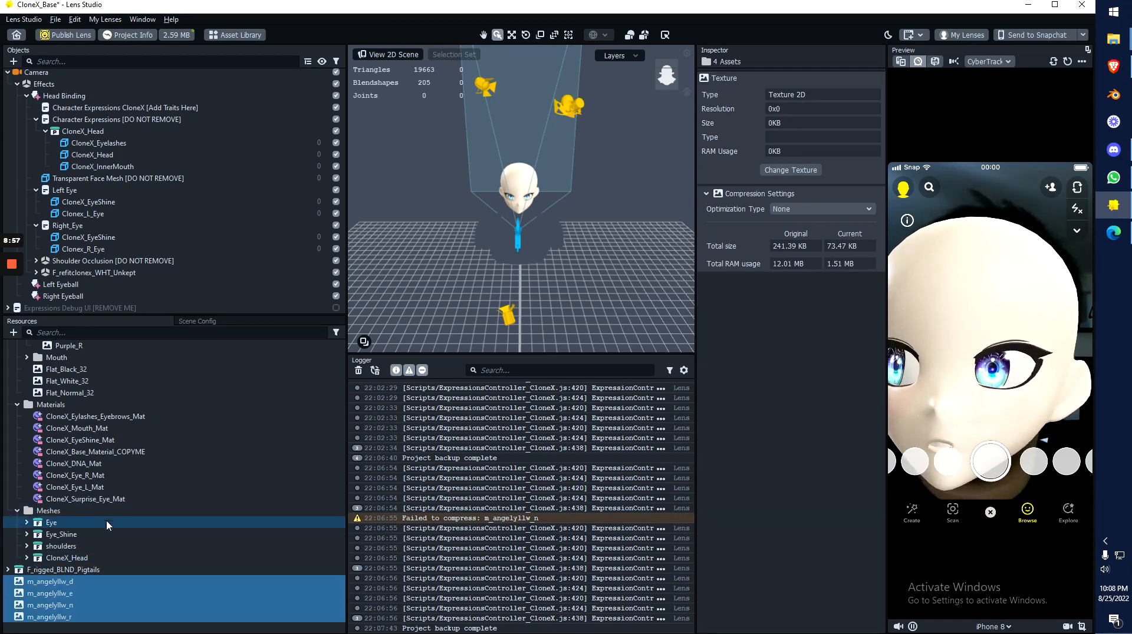
pyautogui.scroll(2, 95, 524)
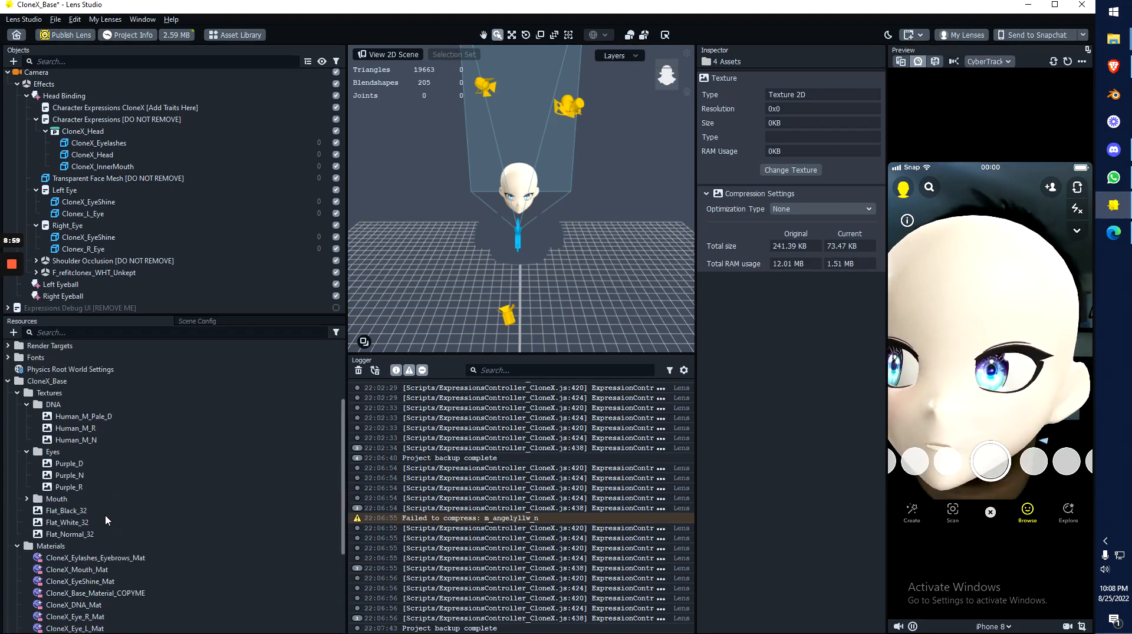
pyautogui.scroll(1, 92, 438)
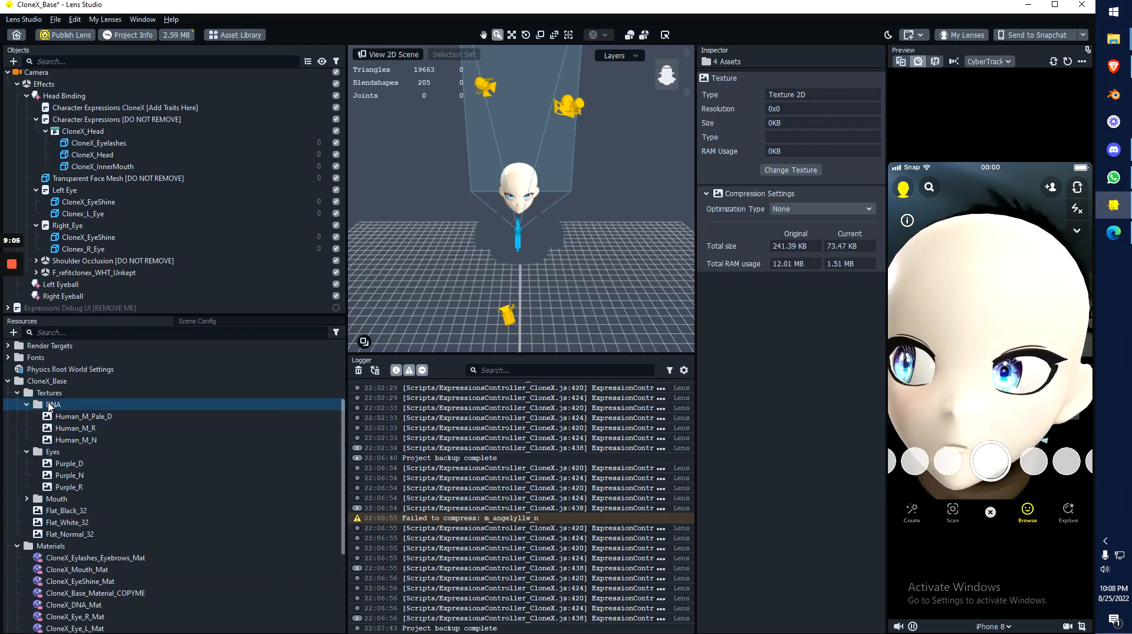
pyautogui.scroll(-3, 137, 525)
pyautogui.moveTo(112, 593); pyautogui.dragTo(65, 567)
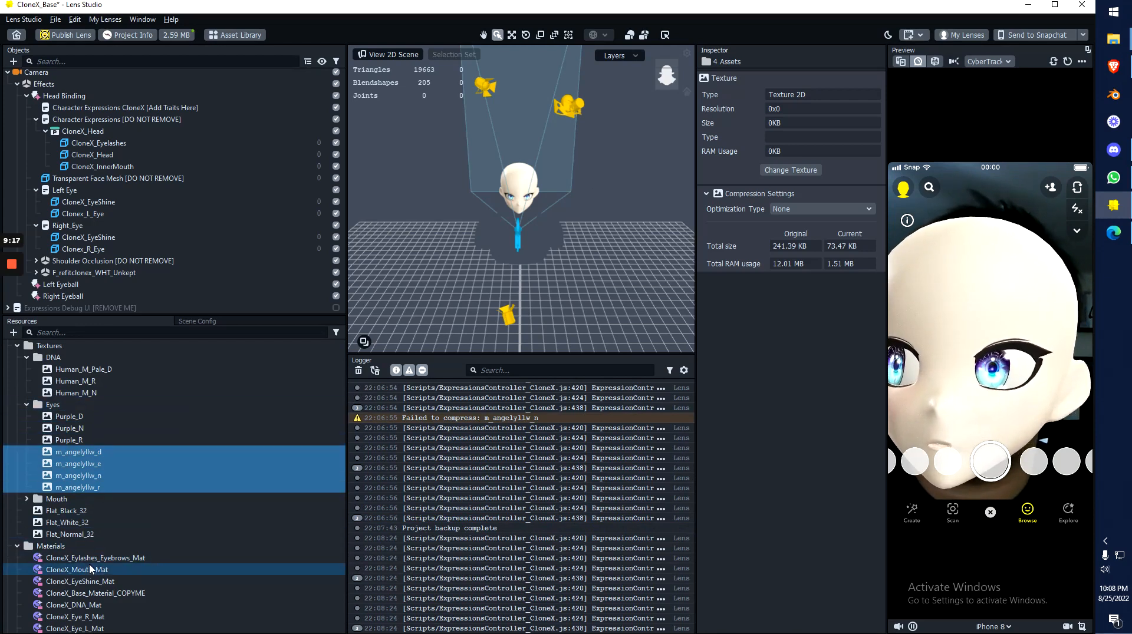
# Step: Assign m_angelyllw_d as base, m_angelyllw_r as roughness, m_angelyllw_n as normal and m_angelyllw_e as emissive texture of CloneX_Eye_R_Mat
pyautogui.scroll(-2, 90, 567)
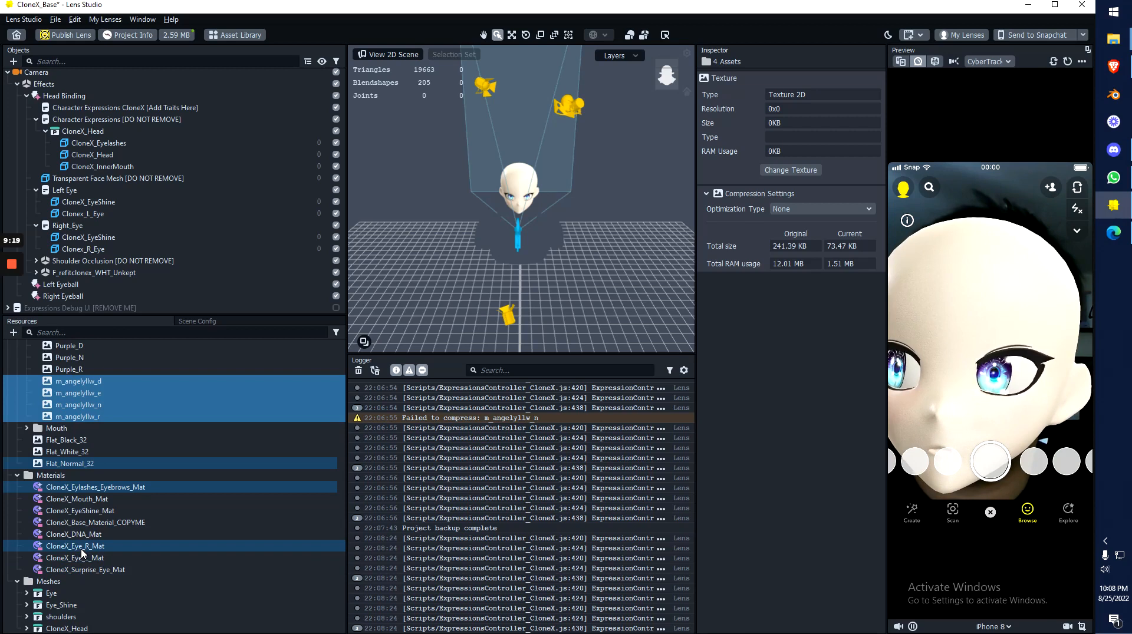
pyautogui.click(75, 547)
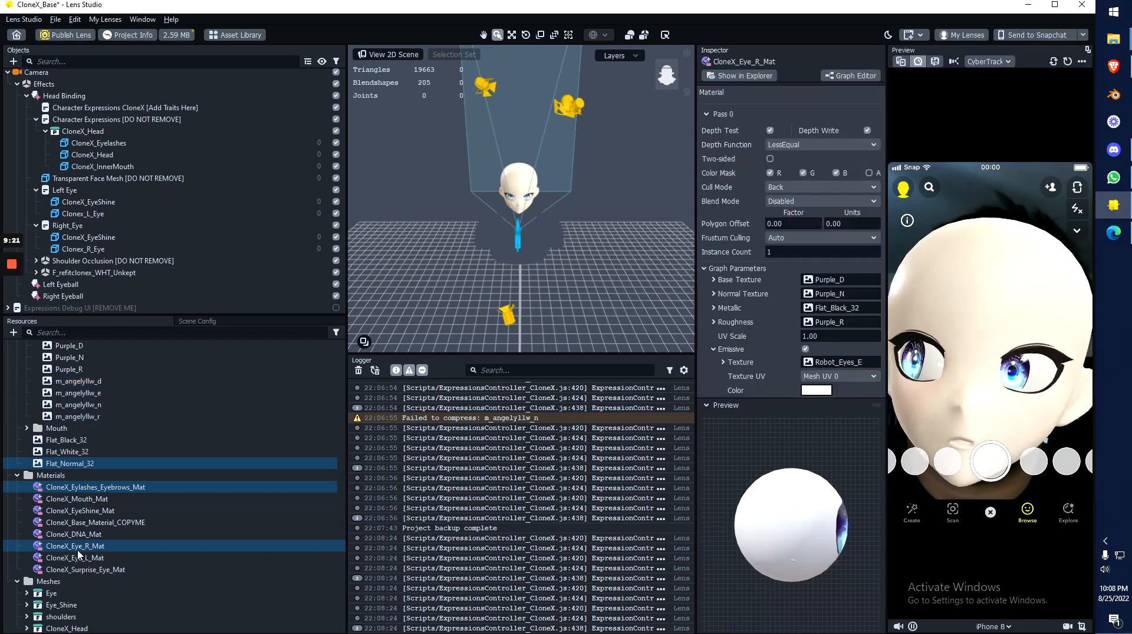
pyautogui.scroll(1, 87, 550)
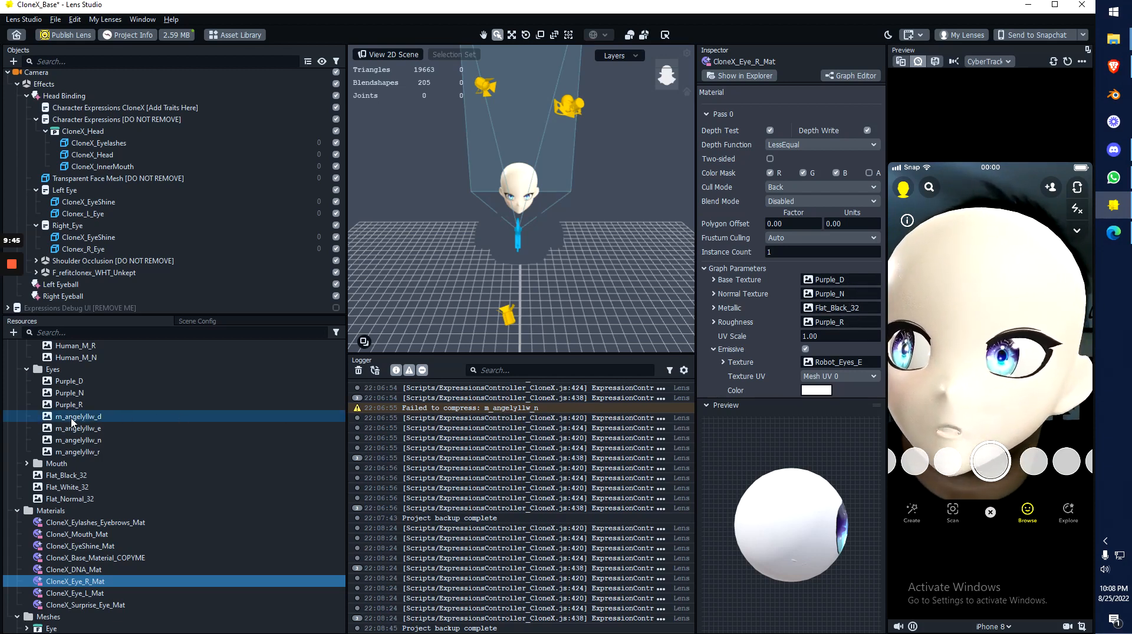
pyautogui.moveTo(79, 419); pyautogui.dragTo(849, 281)
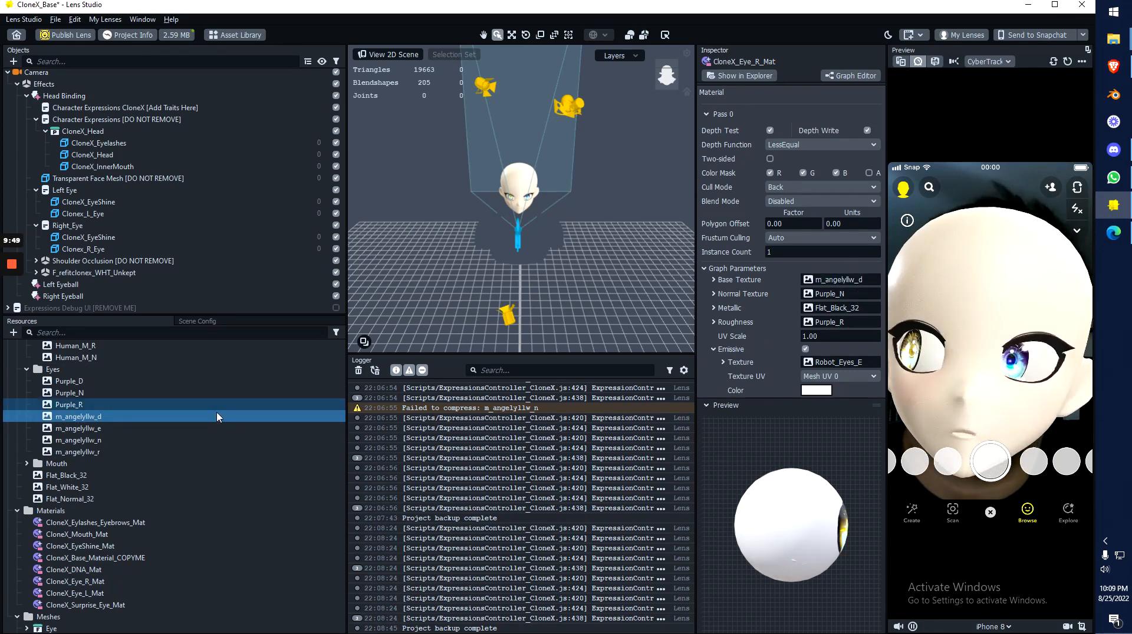
pyautogui.moveTo(88, 452); pyautogui.dragTo(837, 322)
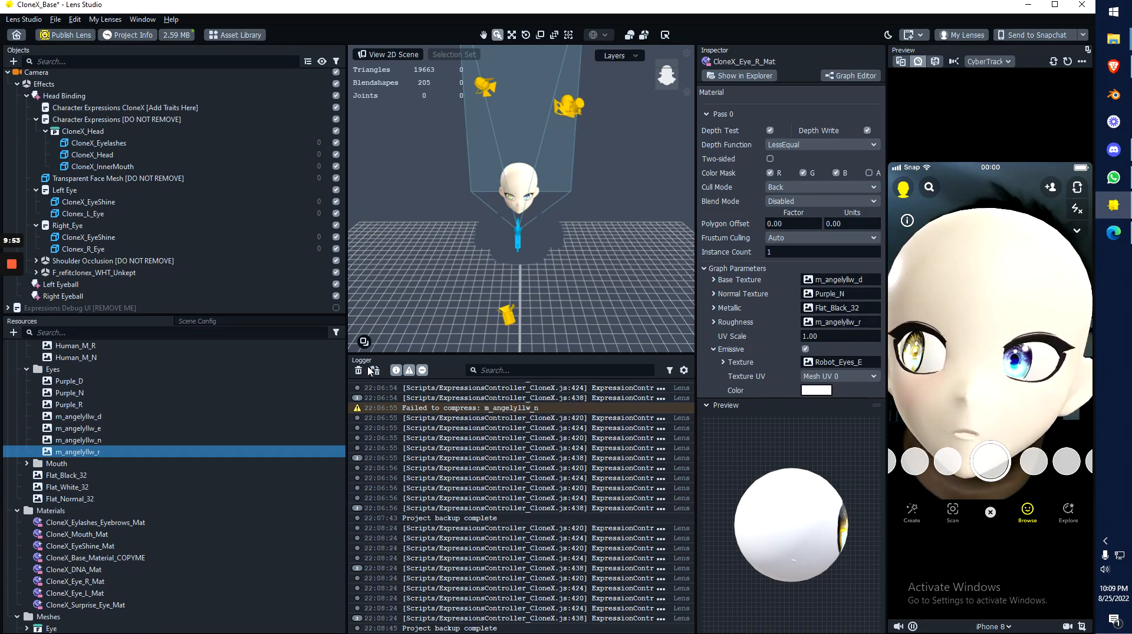
pyautogui.moveTo(77, 441); pyautogui.dragTo(854, 299)
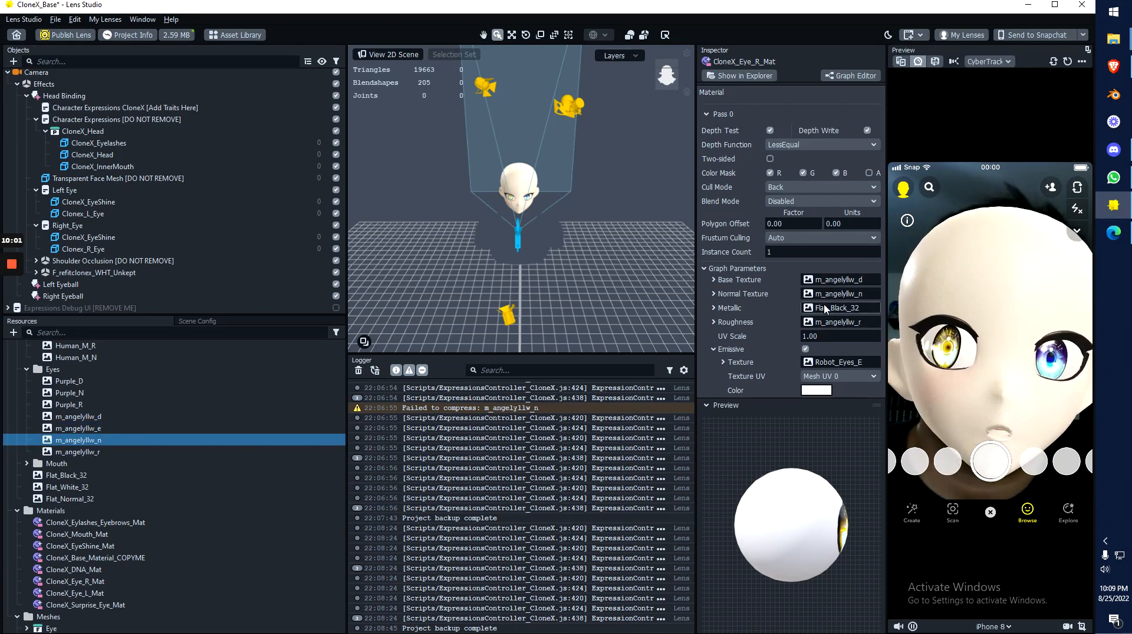
pyautogui.scroll(-1, 786, 306)
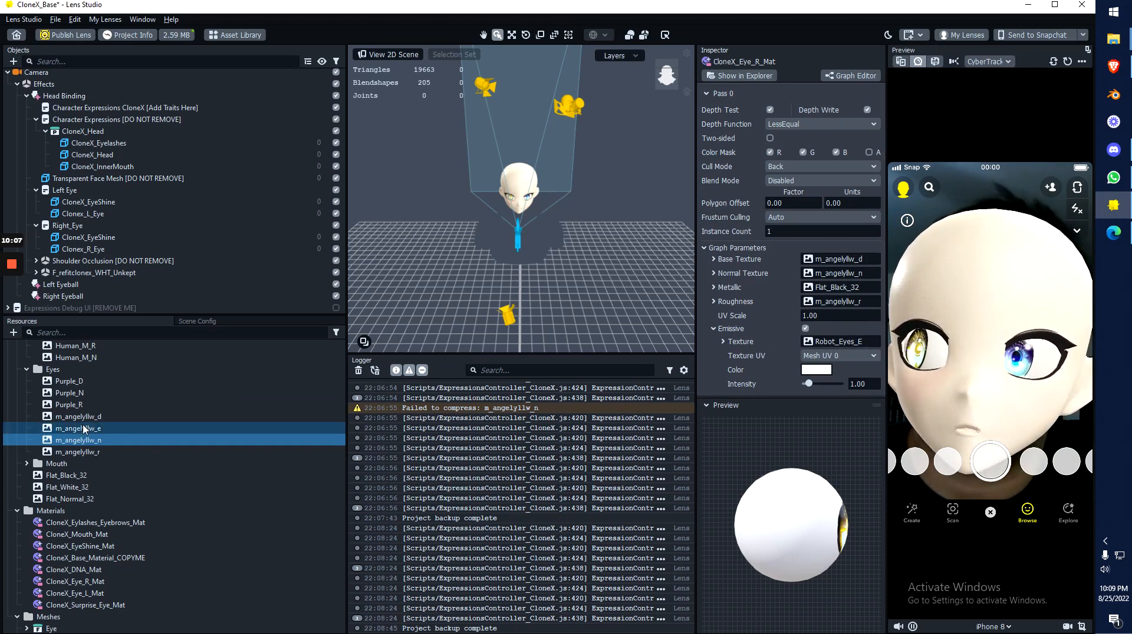
pyautogui.moveTo(77, 431); pyautogui.dragTo(856, 345)
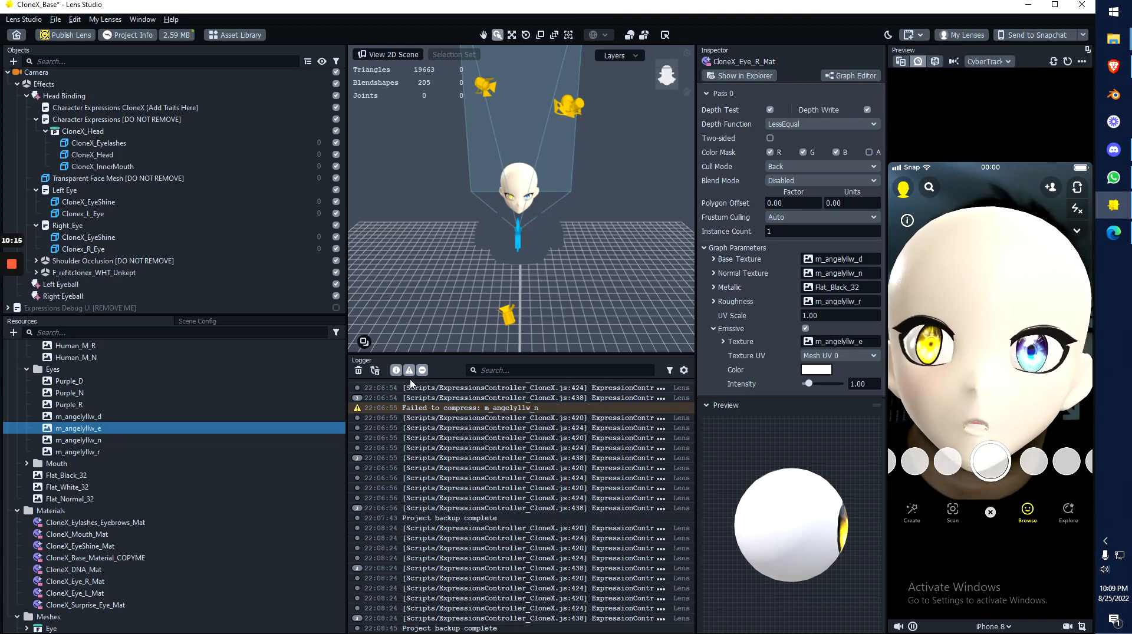
# Step: Give CloneX_Eye_L_Mat the m_angelyllw_d base, m_angelyllw_e emissive, m_angelyllw_n normal and m_angelyllw_r roughness textures
pyautogui.scroll(-1, 118, 466)
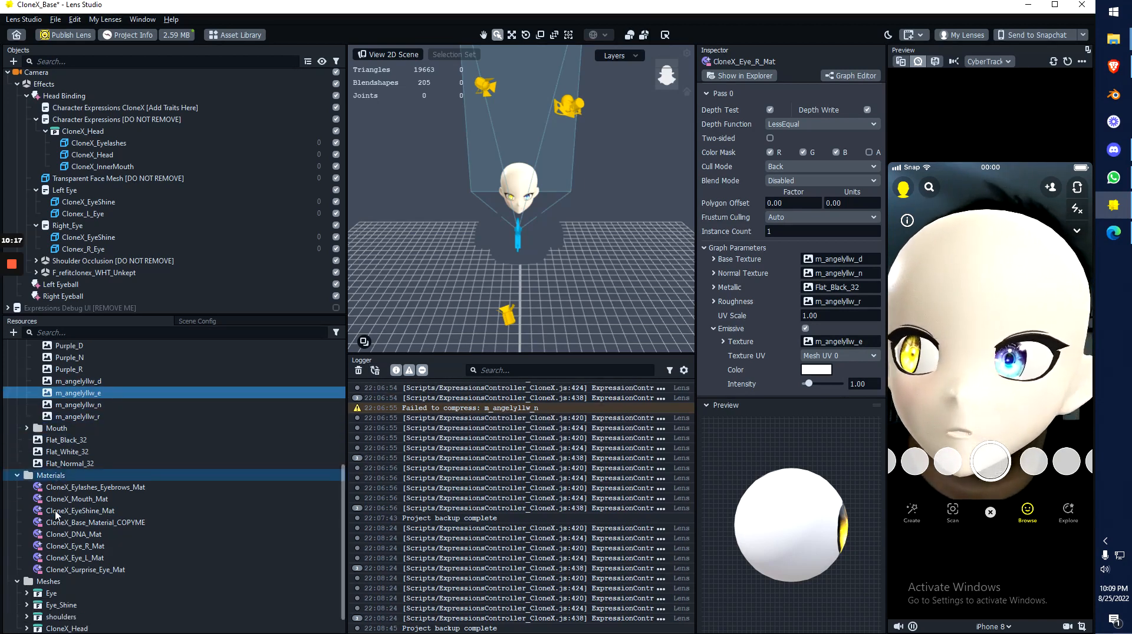
pyautogui.scroll(-1, 57, 515)
pyautogui.click(74, 535)
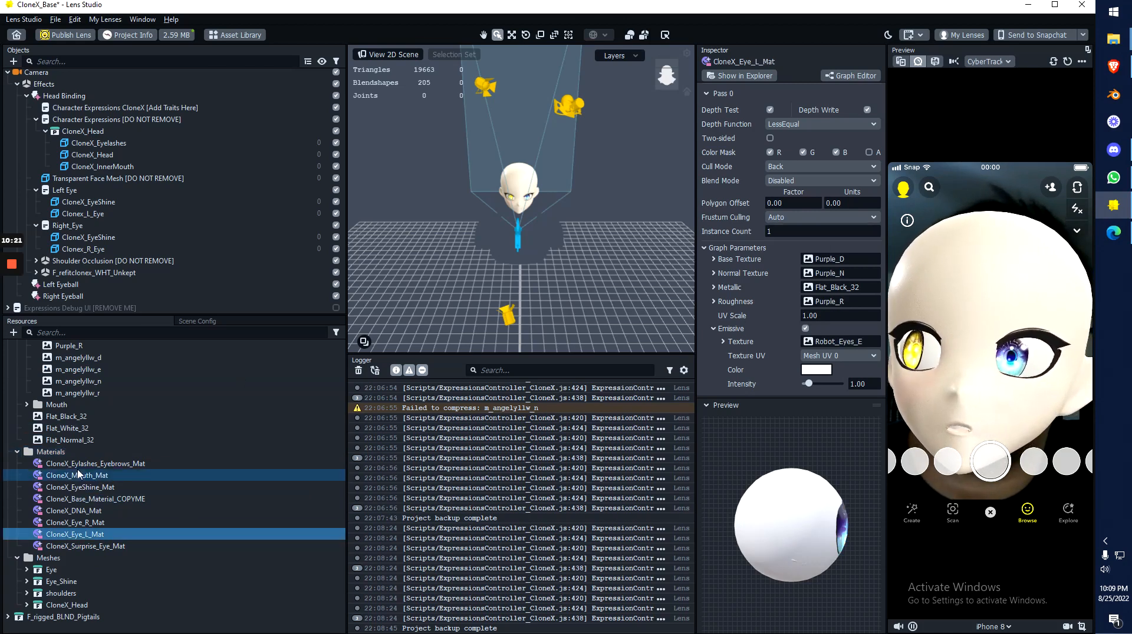
pyautogui.scroll(1, 118, 424)
pyautogui.moveTo(112, 392); pyautogui.dragTo(825, 261)
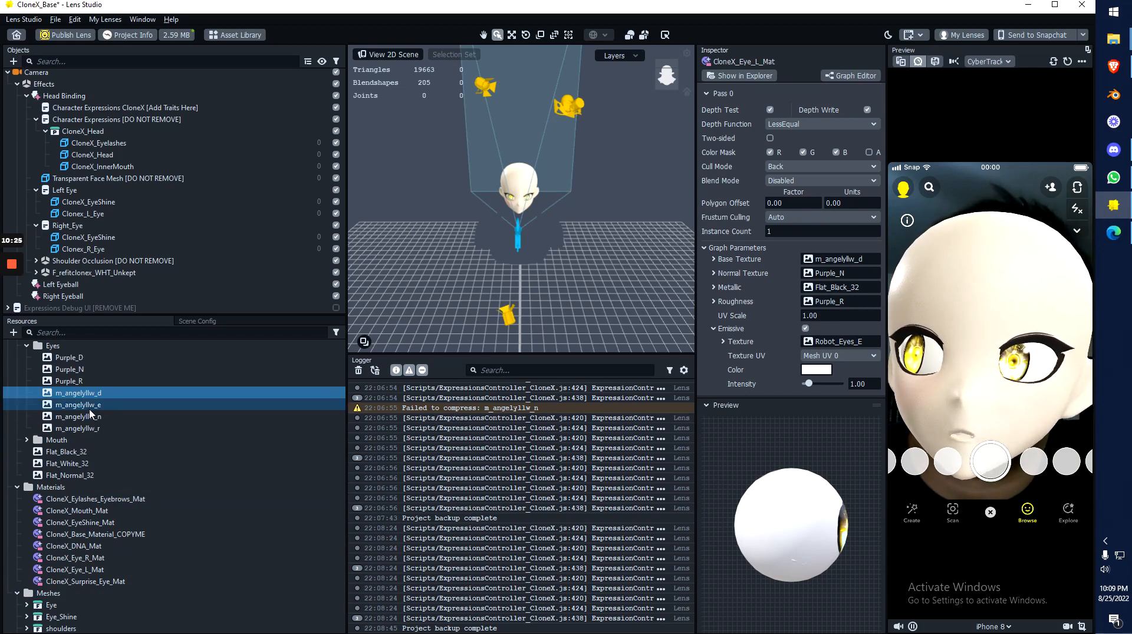
pyautogui.moveTo(91, 406); pyautogui.dragTo(870, 348)
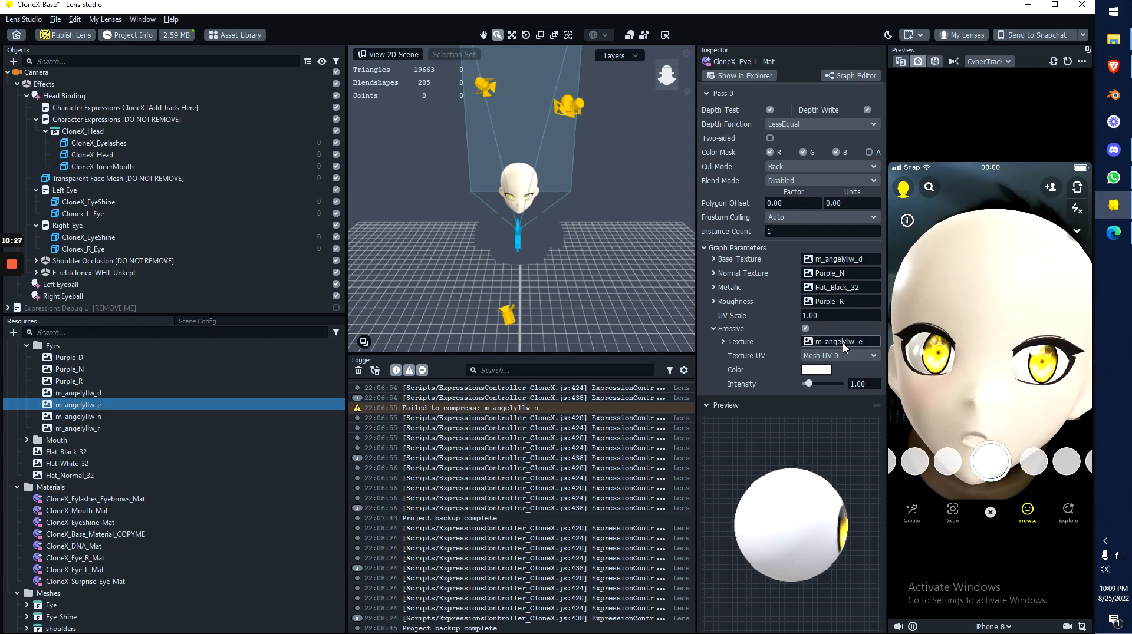
pyautogui.moveTo(90, 418); pyautogui.dragTo(826, 274)
pyautogui.moveTo(79, 429); pyautogui.dragTo(840, 302)
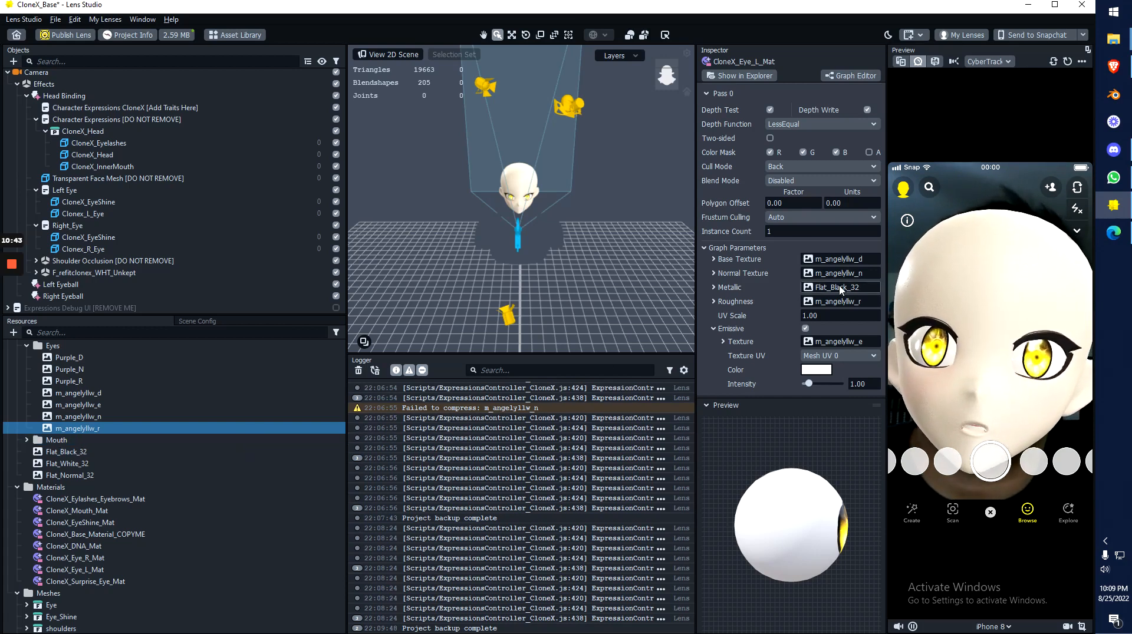
pyautogui.keyDown('ctrl'); pyautogui.click(126, 417); pyautogui.keyUp('ctrl')
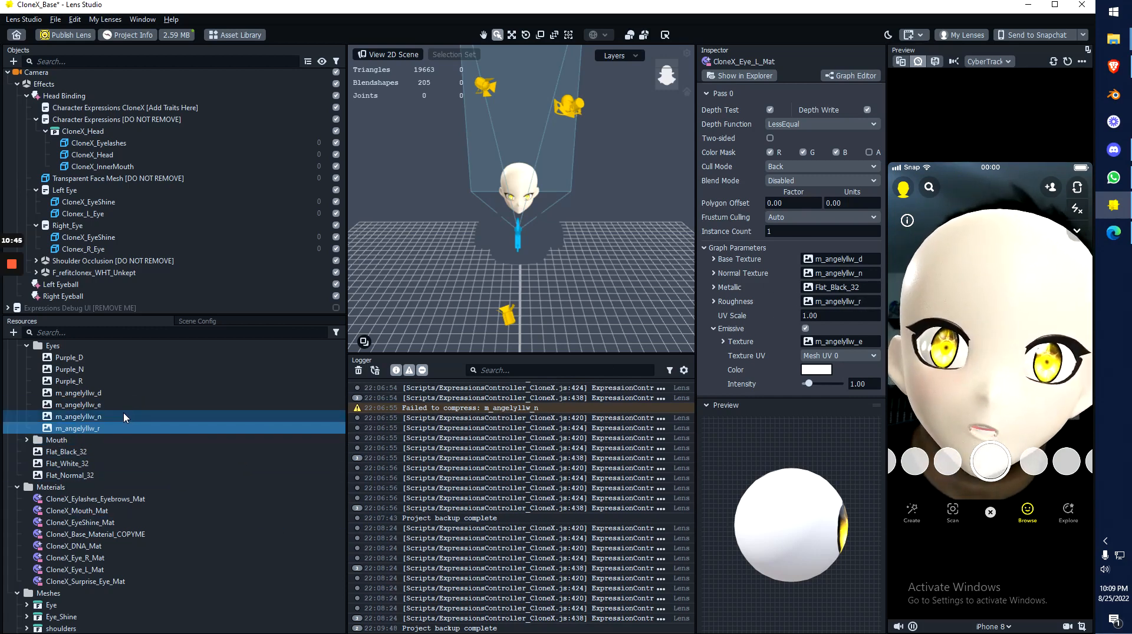
pyautogui.click(132, 429)
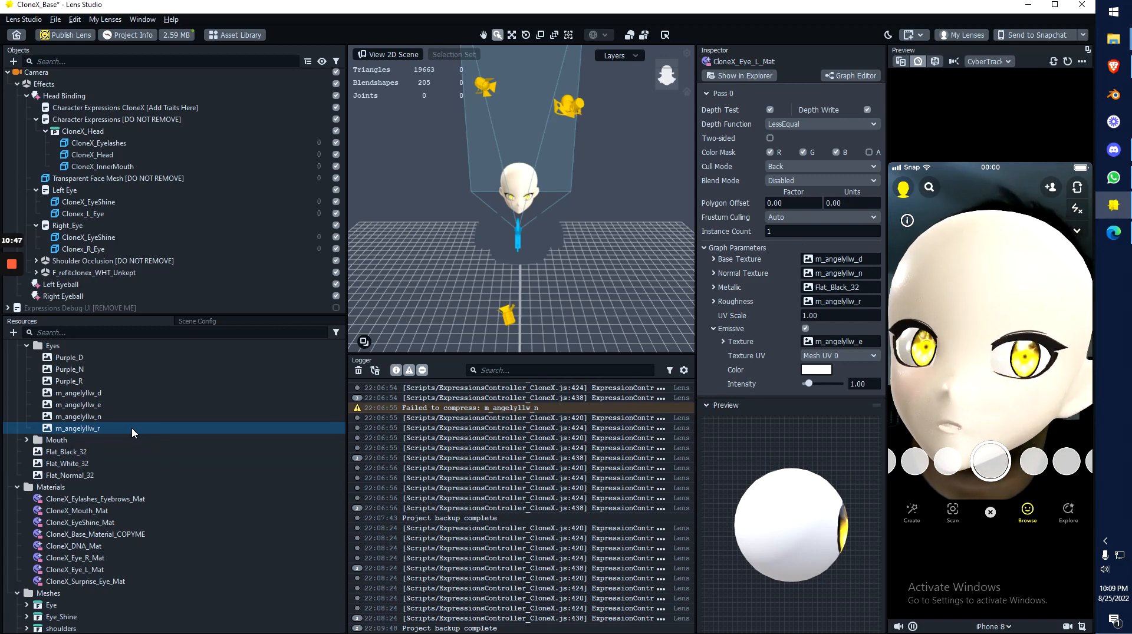
pyautogui.keyDown('ctrl'); pyautogui.click(95, 404); pyautogui.keyUp('ctrl')
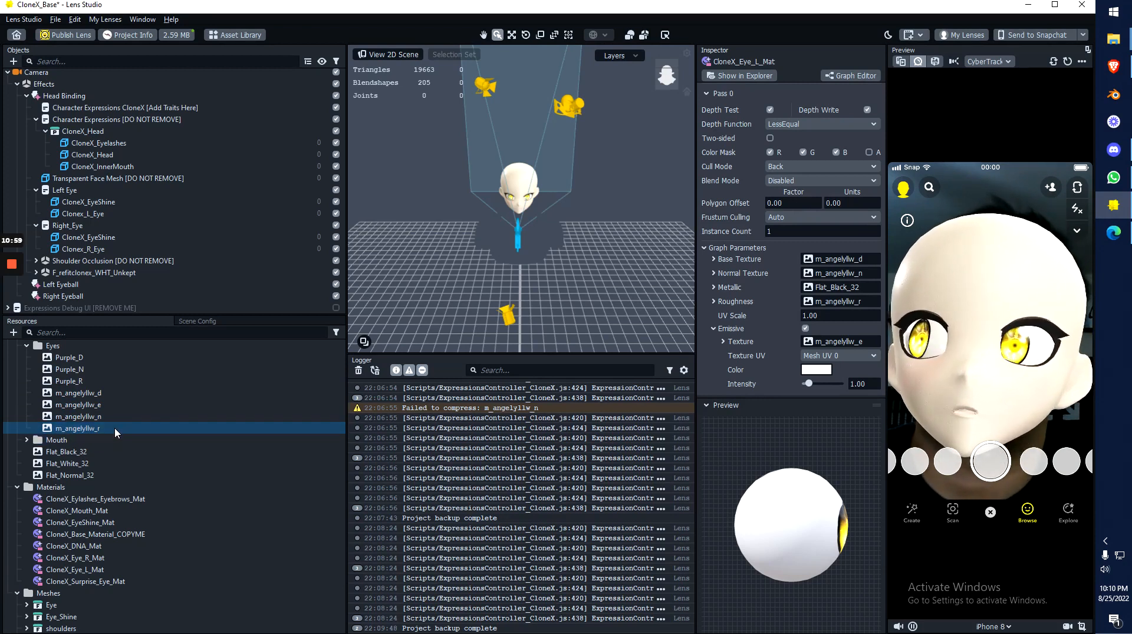
pyautogui.scroll(1, 94, 413)
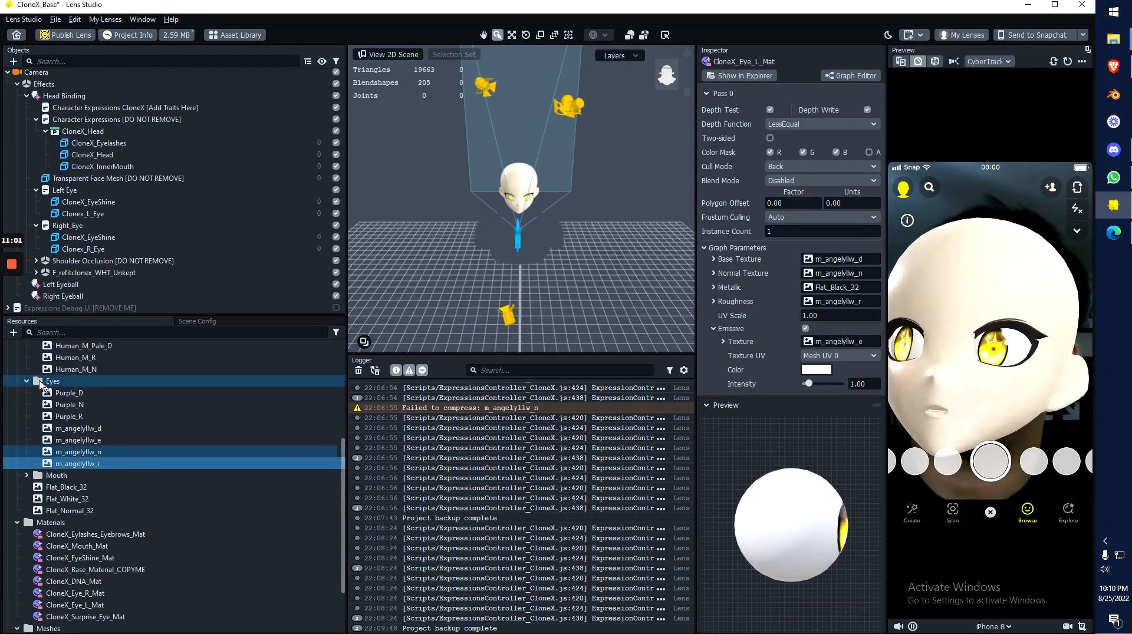
pyautogui.scroll(2, 74, 387)
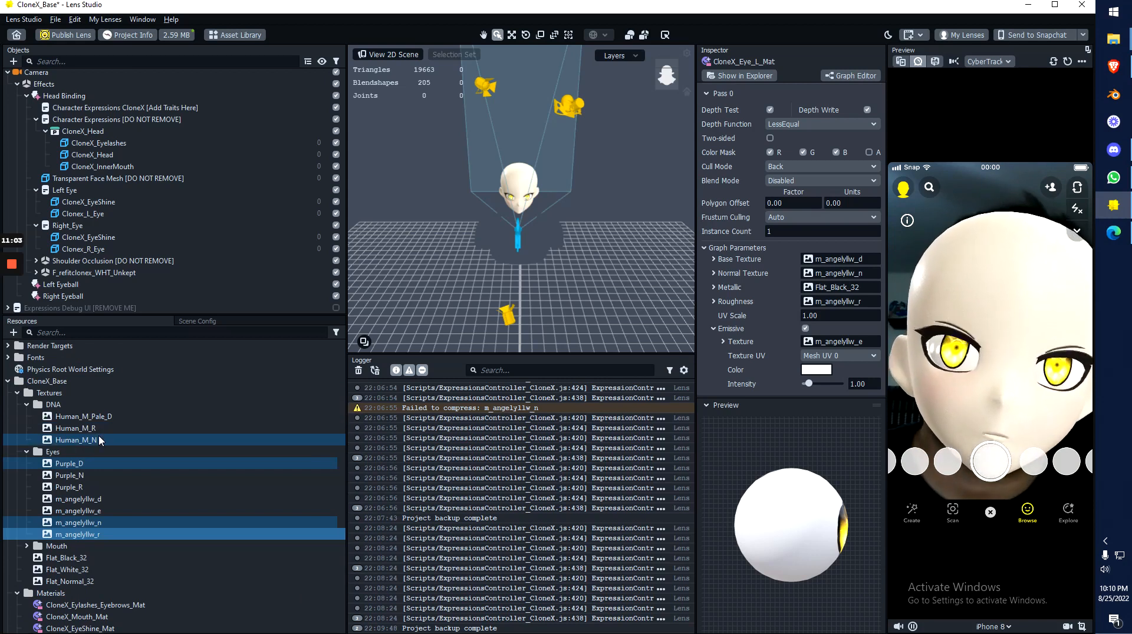
# Step: Import the angel_d, angel_e, angel_n and angel_r textures from the _textures folder of DNA-dna_angel-Combined
pyautogui.click(61, 22)
pyautogui.click(88, 171)
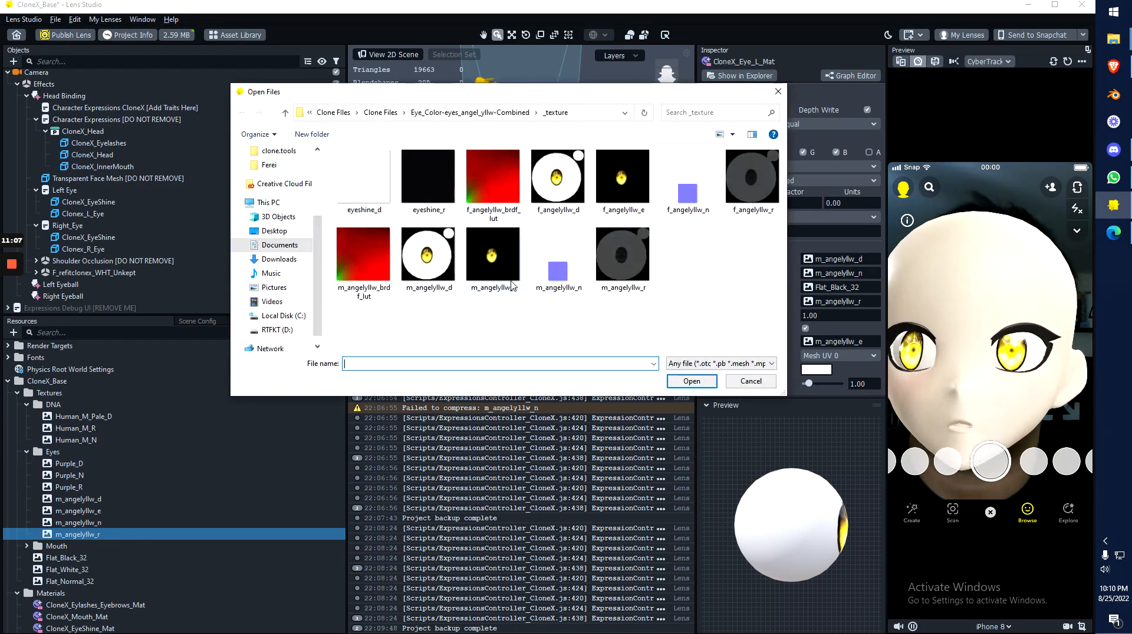
pyautogui.click(390, 115)
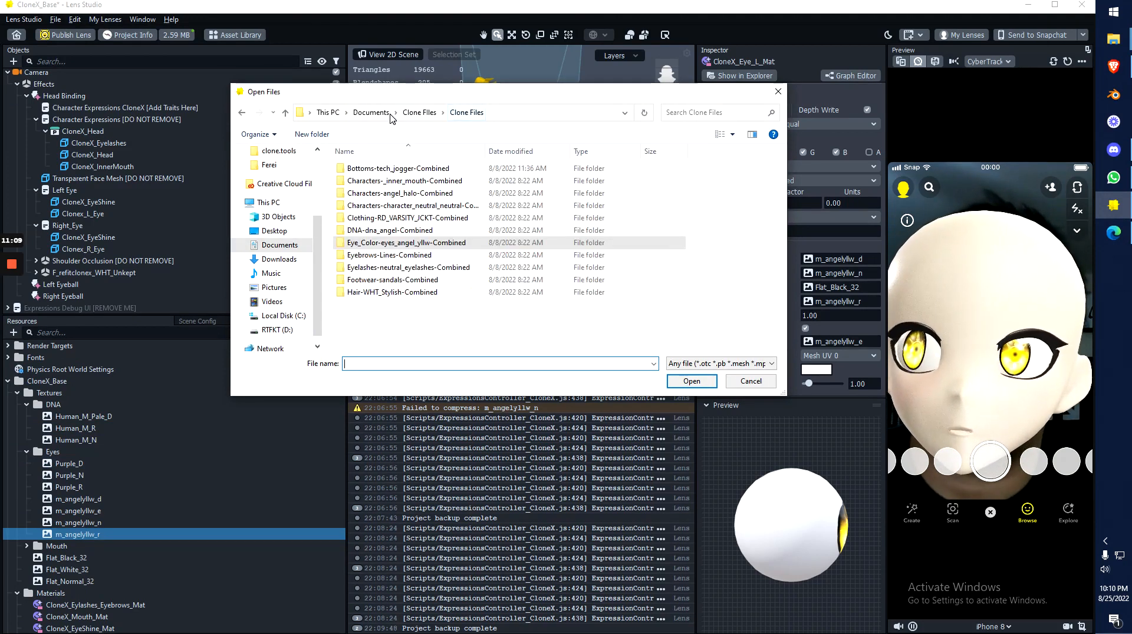
pyautogui.click(409, 232)
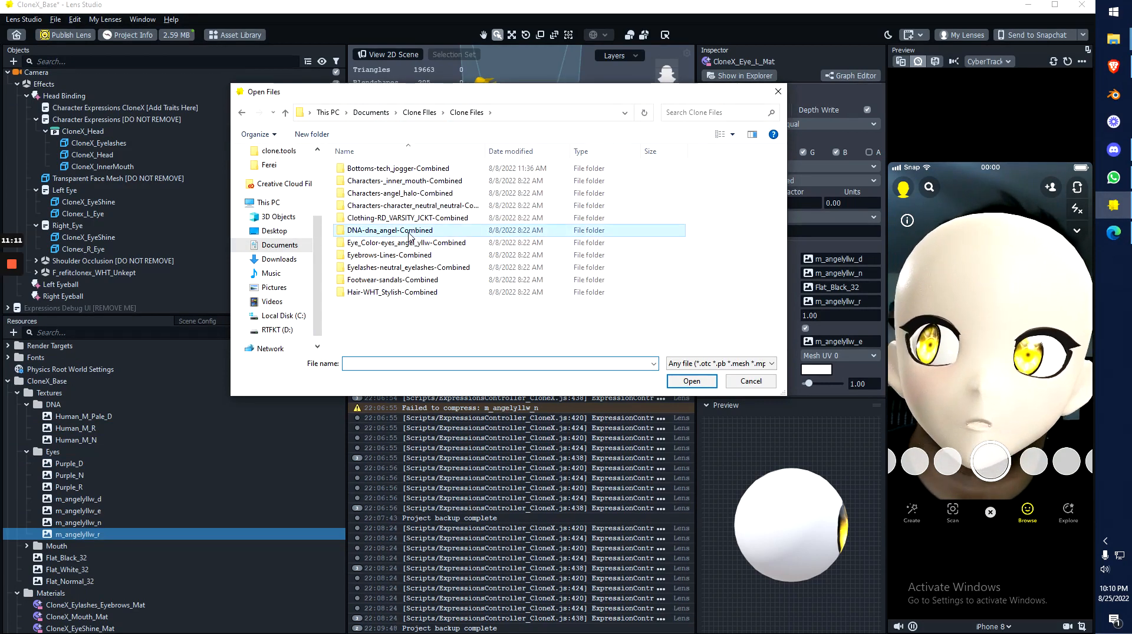
pyautogui.doubleClick(399, 236)
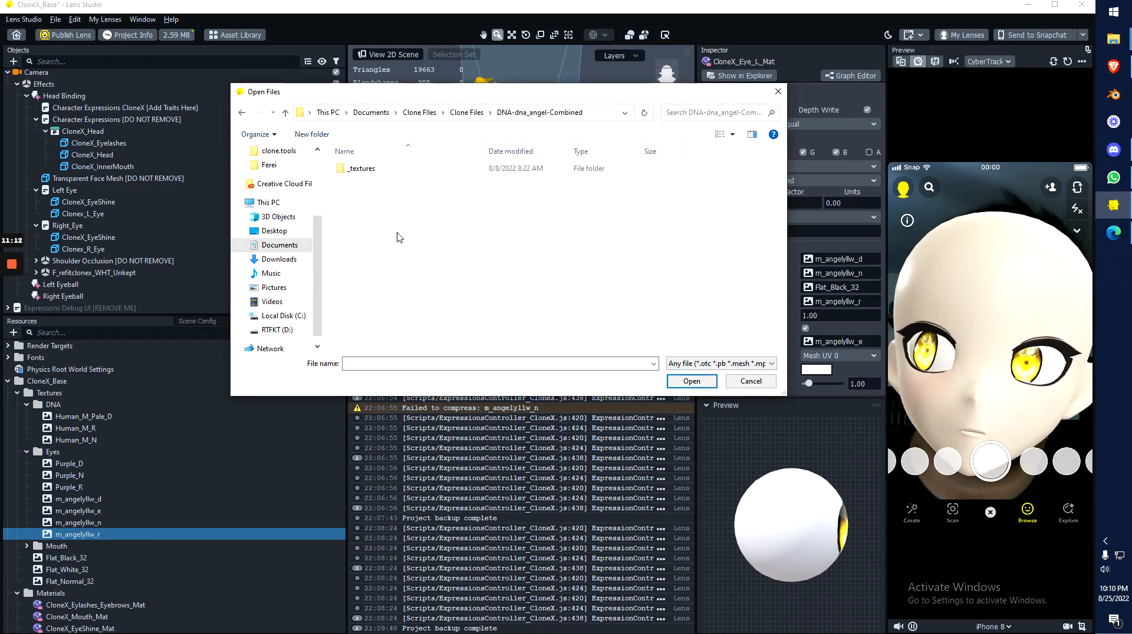
pyautogui.doubleClick(367, 173)
pyautogui.moveTo(363, 250); pyautogui.dragTo(589, 153)
pyautogui.click(701, 385)
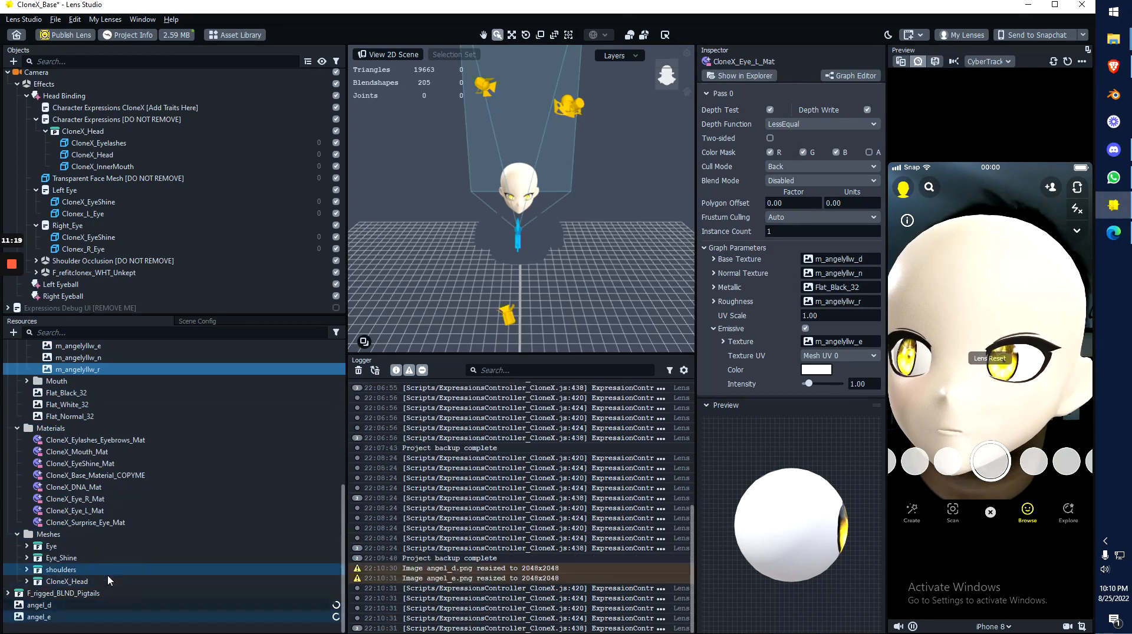
pyautogui.click(324, 581)
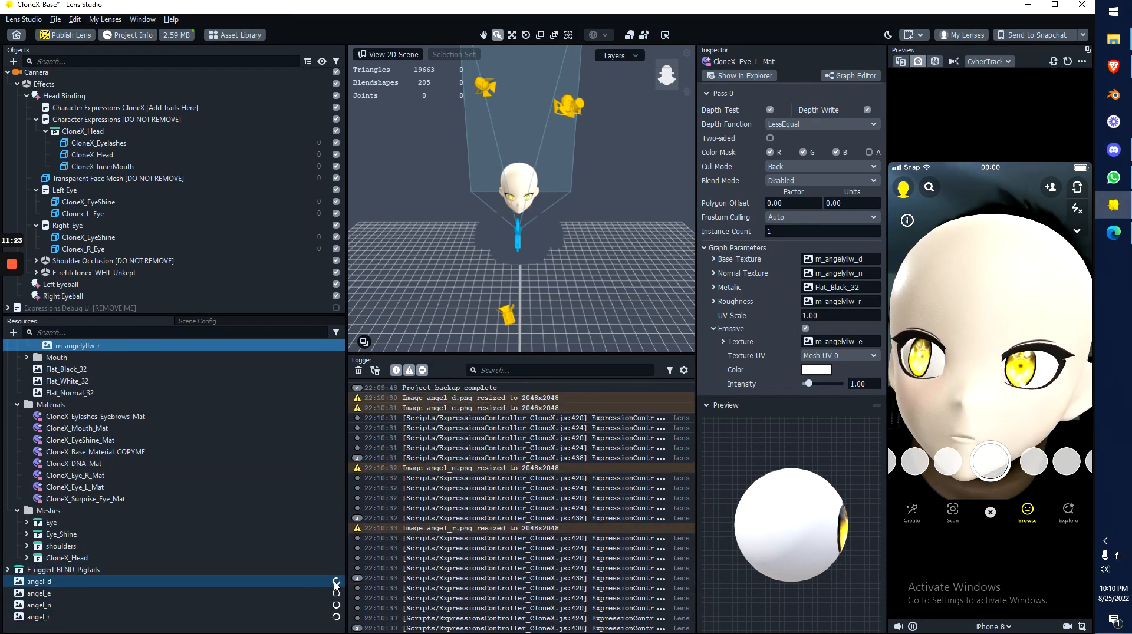
pyautogui.click(321, 592)
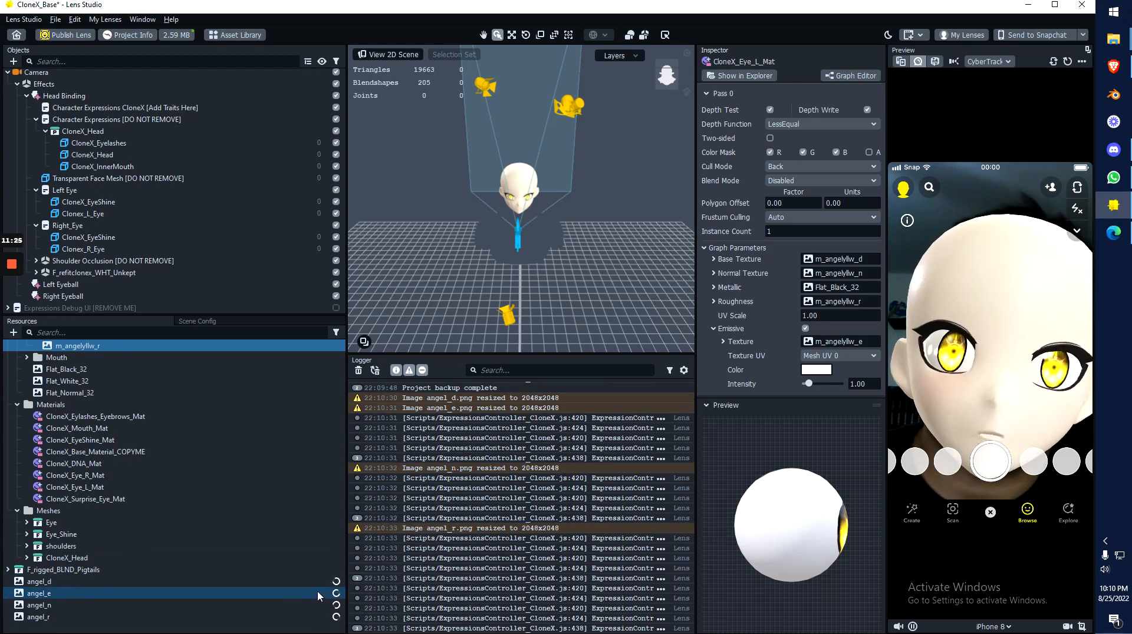
pyautogui.click(108, 603)
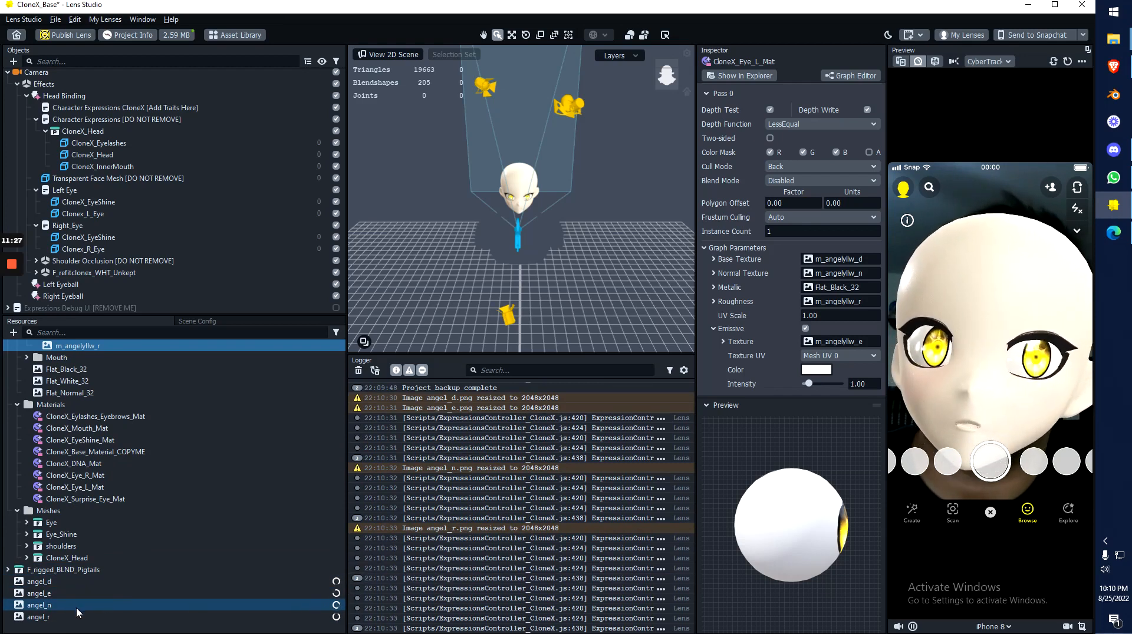
pyautogui.click(62, 616)
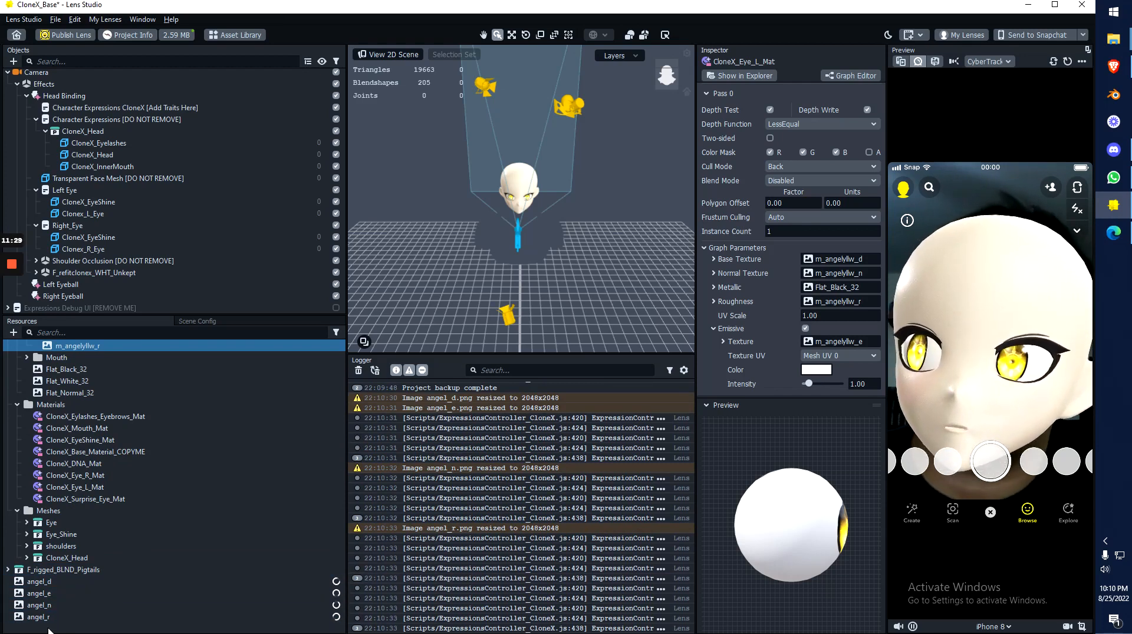
# Step: Move the four imported angel textures together into the DNA folder under the CloneX_Base Textures
pyautogui.keyDown('shift'); pyautogui.click(40, 582); pyautogui.keyUp('shift')
pyautogui.moveTo(39, 587); pyautogui.dragTo(90, 383)
pyautogui.moveTo(93, 425); pyautogui.dragTo(60, 521)
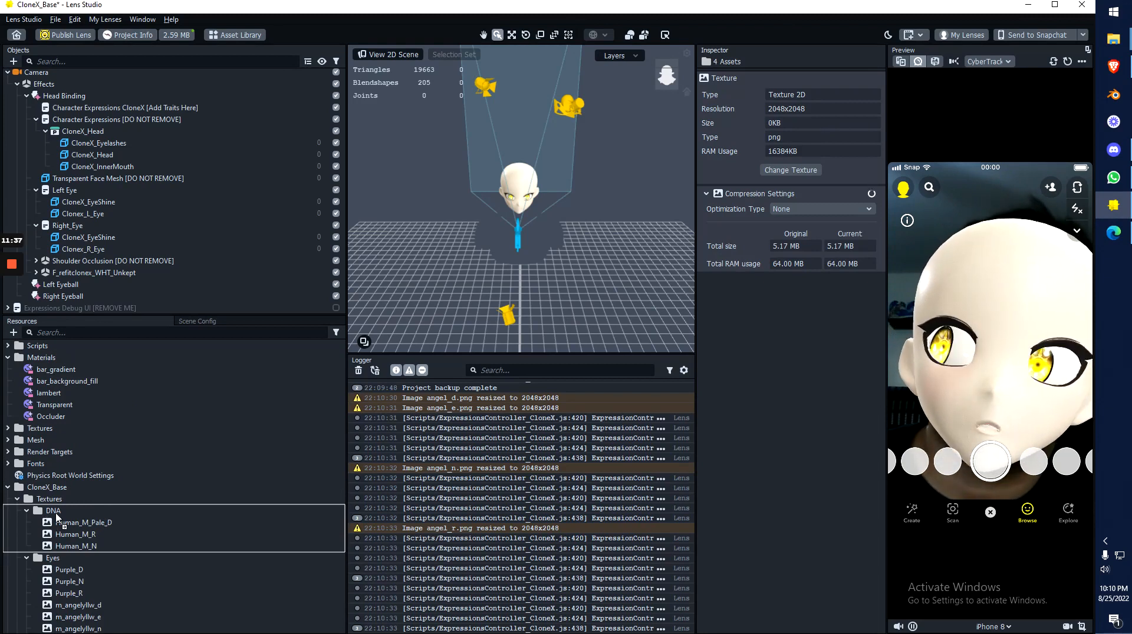
pyautogui.moveTo(78, 513)
pyautogui.mouseDown()
pyautogui.moveTo(60, 519)
pyautogui.moveTo(75, 516)
pyautogui.mouseUp()
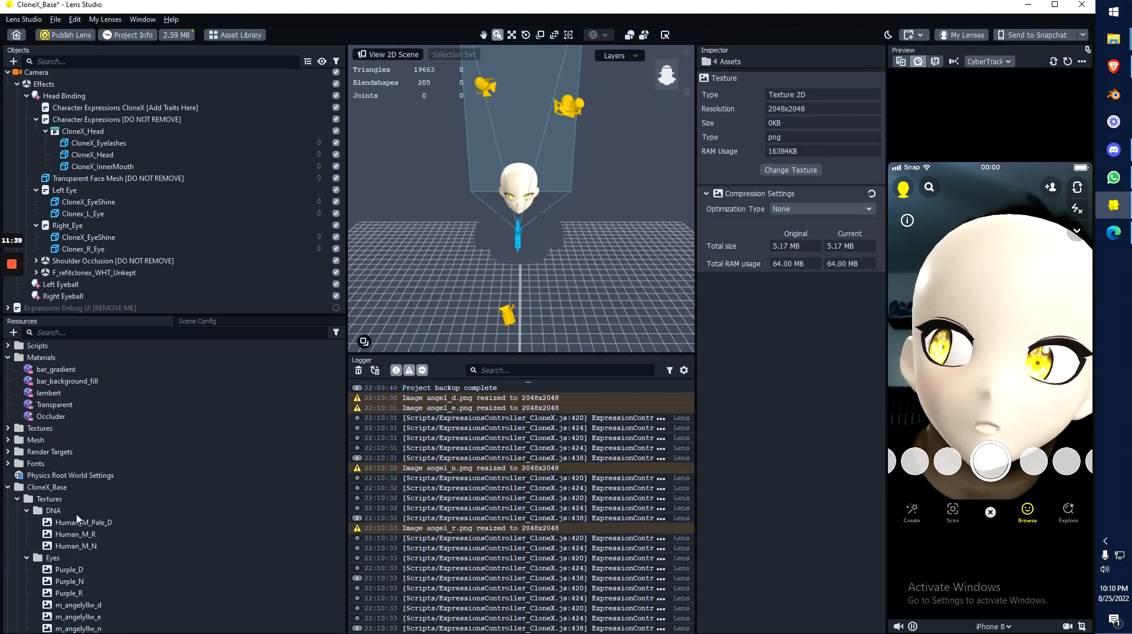
pyautogui.scroll(-8, 89, 566)
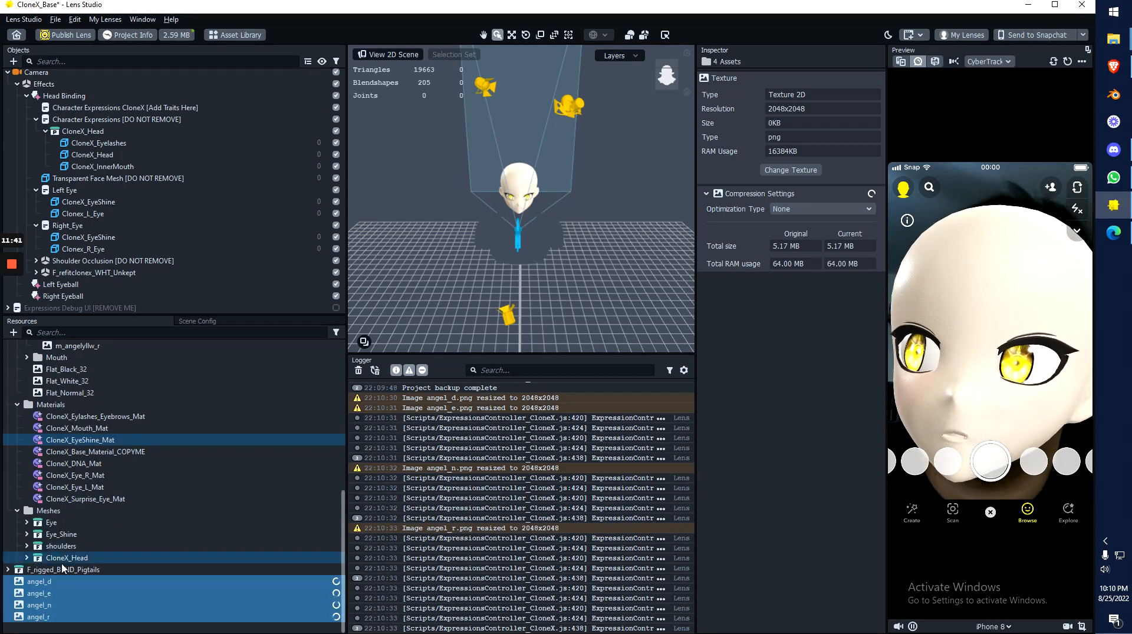
pyautogui.moveTo(52, 606); pyautogui.dragTo(77, 517)
pyautogui.scroll(-8, 188, 434)
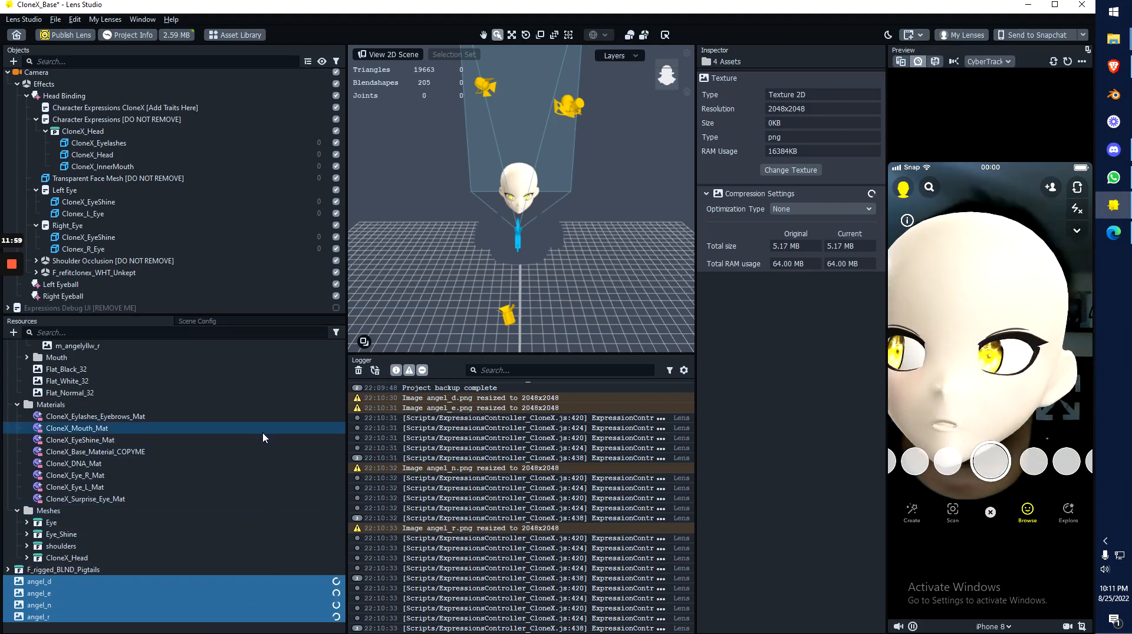
pyautogui.moveTo(263, 433); pyautogui.dragTo(227, 408)
pyautogui.scroll(5, 232, 421)
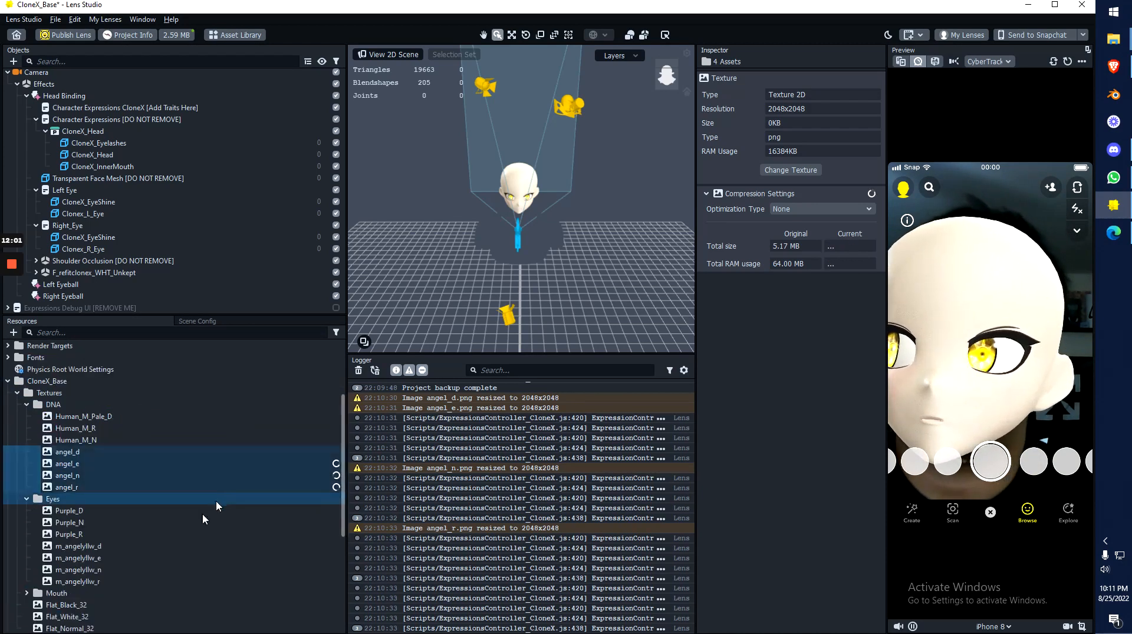
# Step: Open the CloneX_DNA_Mat material and assign angel_d as its base texture
pyautogui.scroll(-6, 171, 560)
pyautogui.scroll(6, 188, 530)
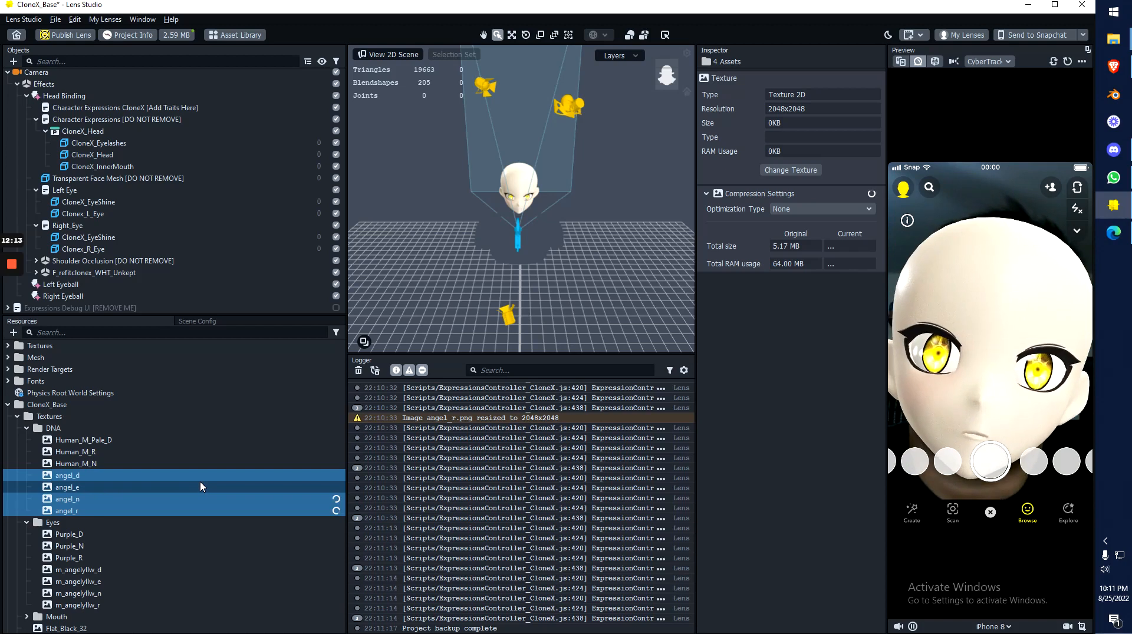
pyautogui.scroll(-2, 204, 466)
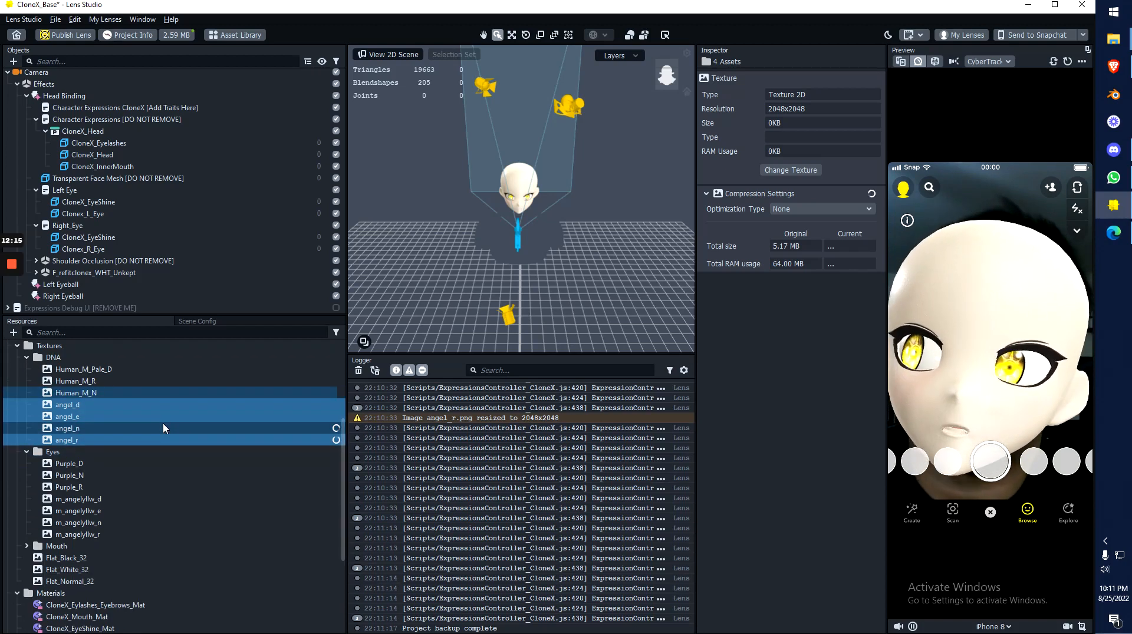
pyautogui.scroll(-4, 108, 435)
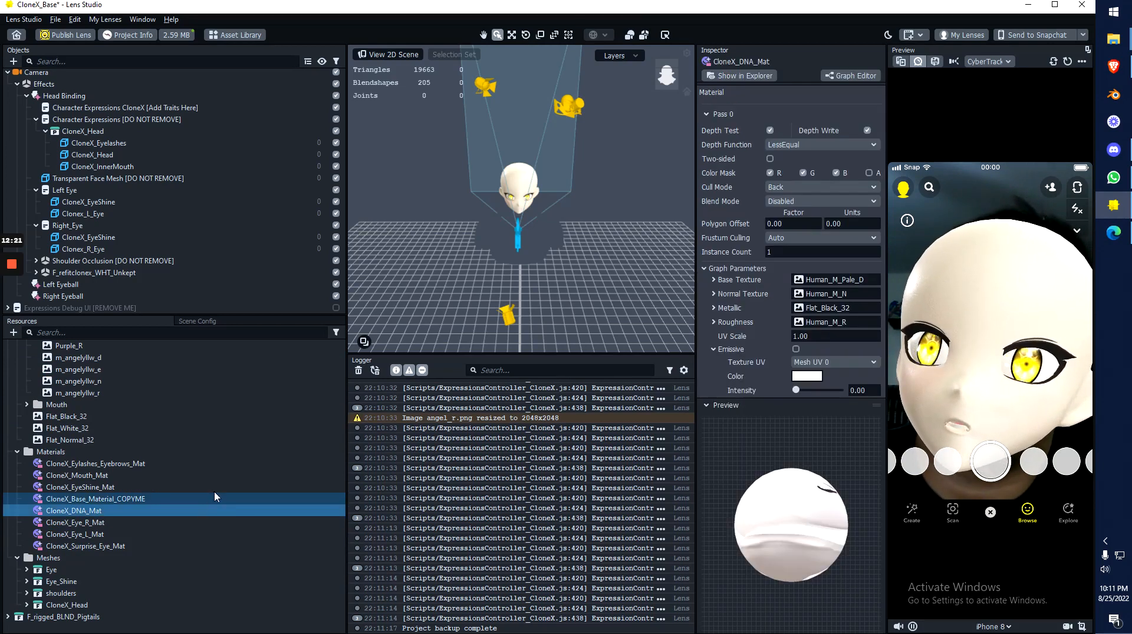
pyautogui.click(227, 462)
pyautogui.scroll(4, 226, 462)
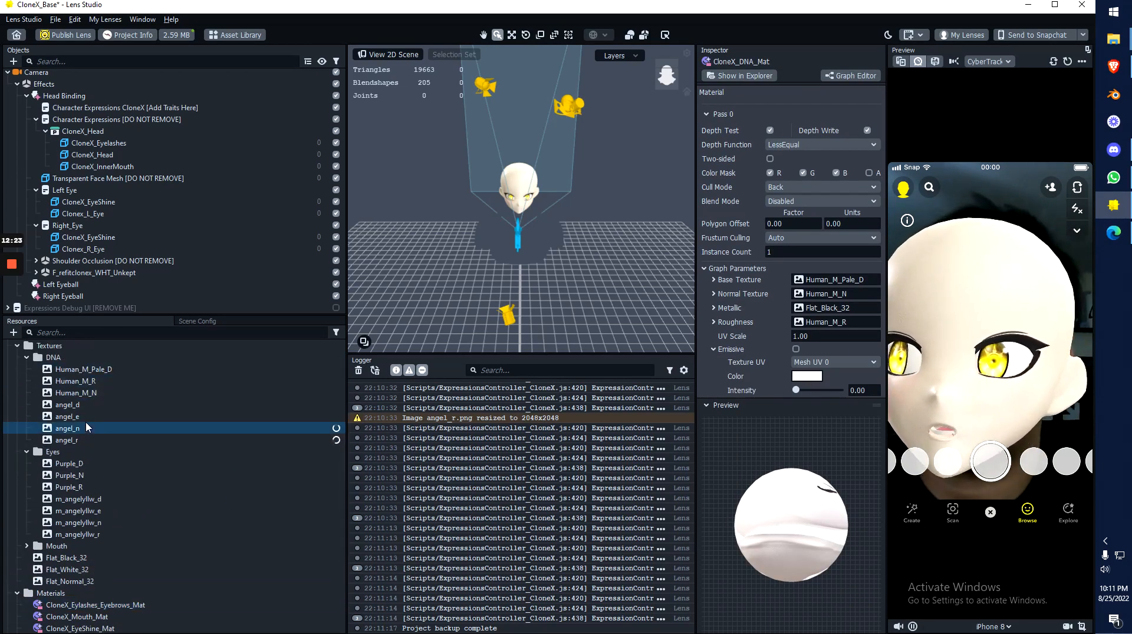
pyautogui.click(76, 440)
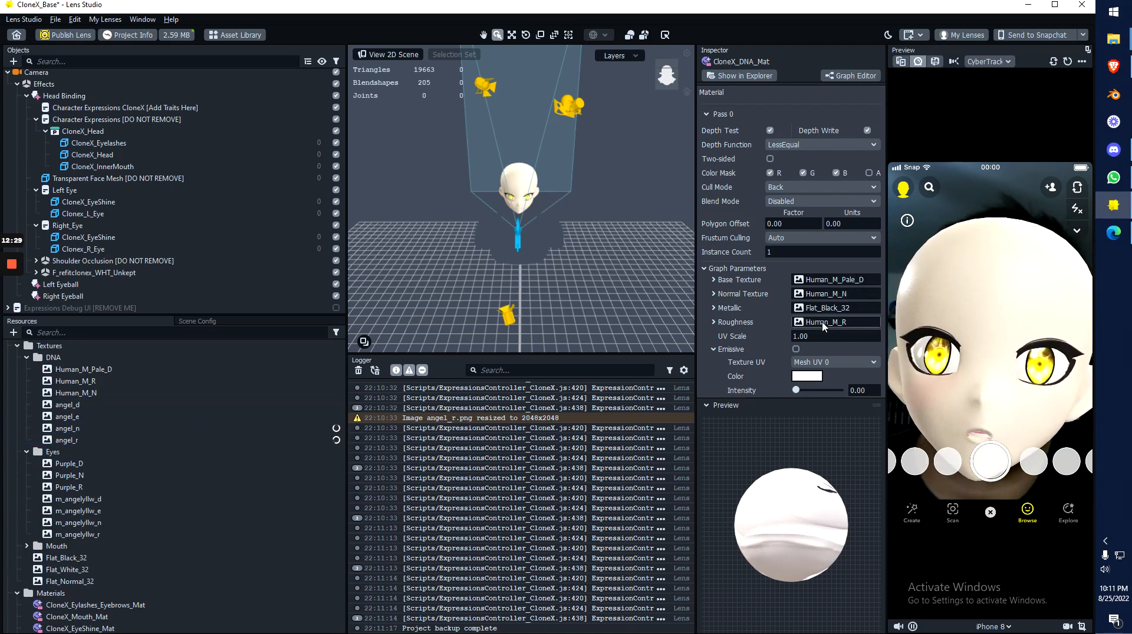
pyautogui.moveTo(253, 409); pyautogui.dragTo(736, 305)
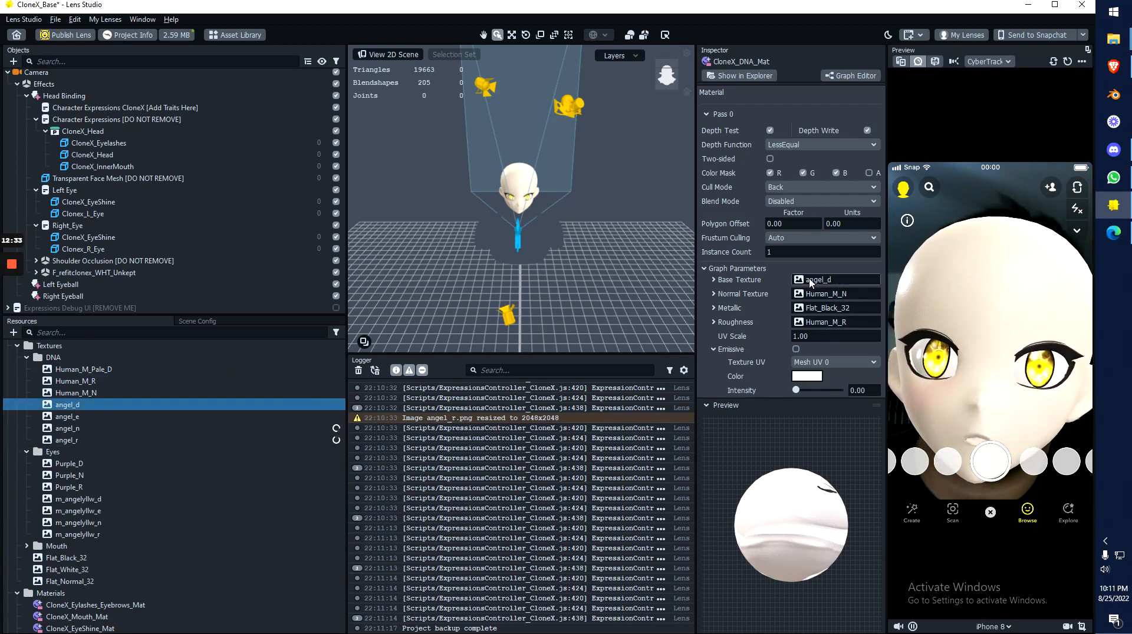
# Step: Enable emissive on CloneX_DNA_Mat with angel_e as its texture, and assign angel_n as normal and angel_r as roughness texture
pyautogui.moveTo(73, 419)
pyautogui.mouseDown()
pyautogui.moveTo(246, 425)
pyautogui.moveTo(813, 351)
pyautogui.moveTo(436, 407)
pyautogui.moveTo(64, 425)
pyautogui.mouseUp()
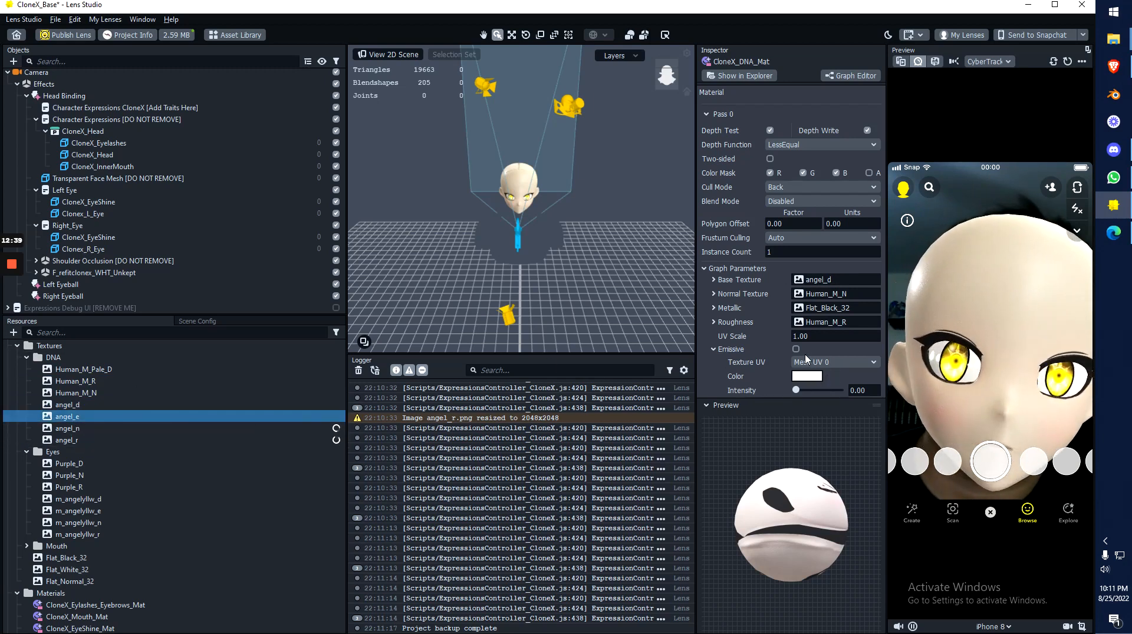
pyautogui.scroll(-1, 752, 340)
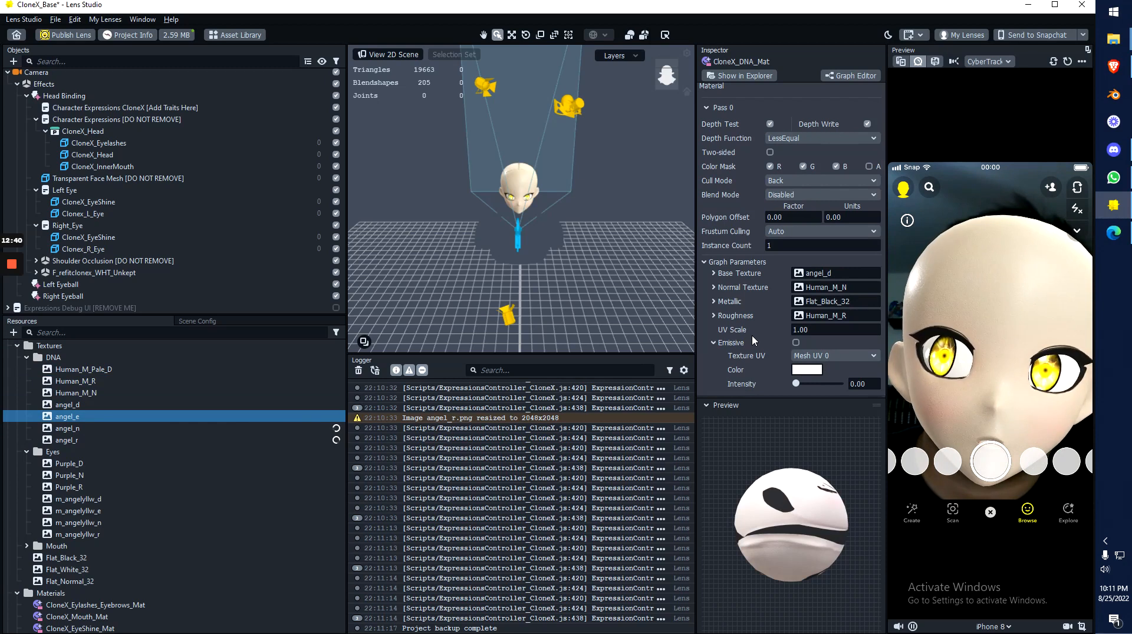
pyautogui.click(796, 342)
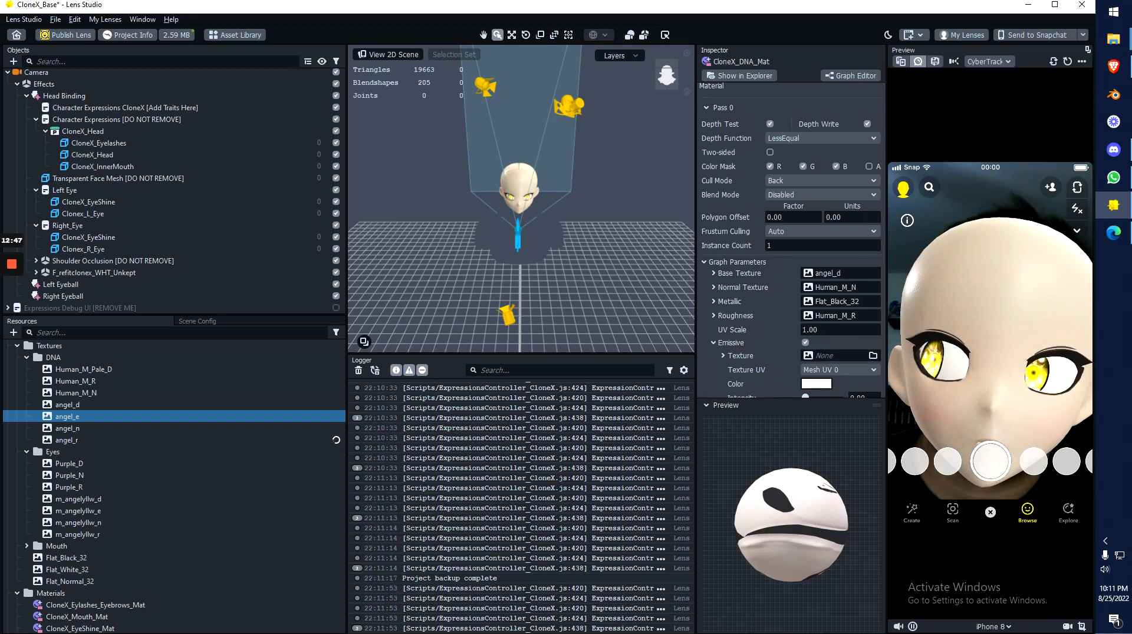
pyautogui.moveTo(73, 417); pyautogui.dragTo(828, 359)
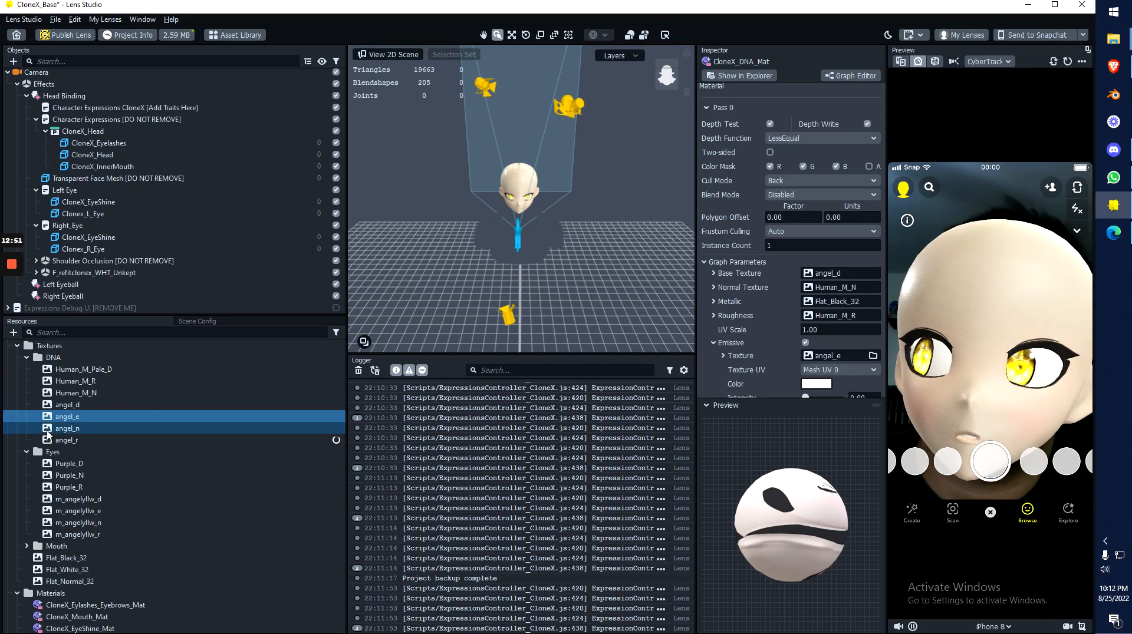
pyautogui.moveTo(64, 430); pyautogui.dragTo(829, 295)
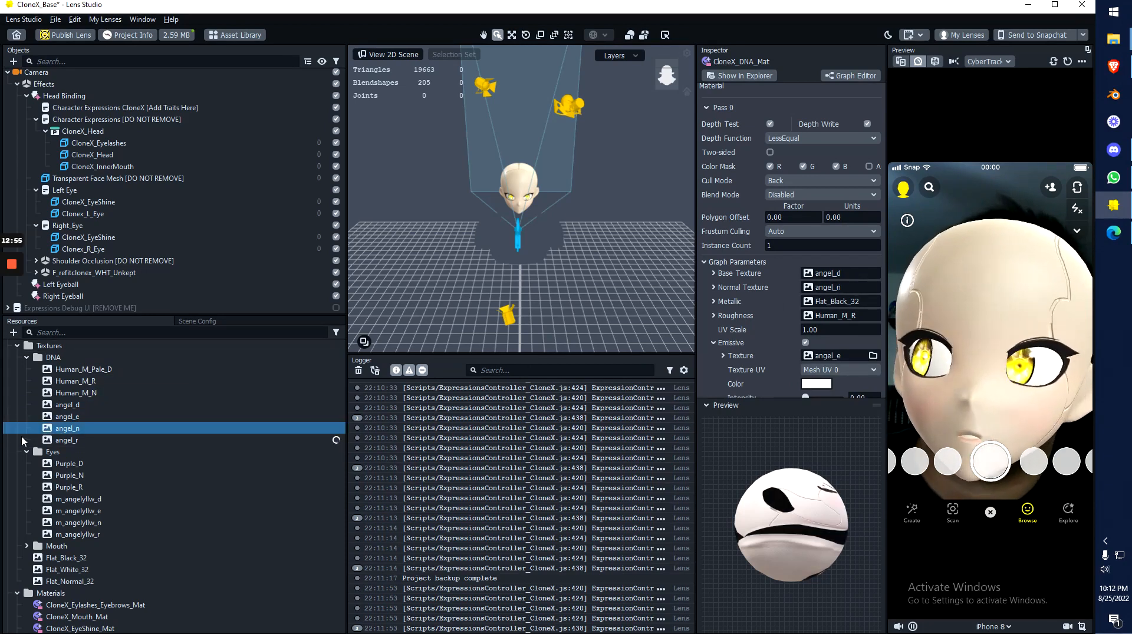
pyautogui.moveTo(59, 441); pyautogui.dragTo(840, 318)
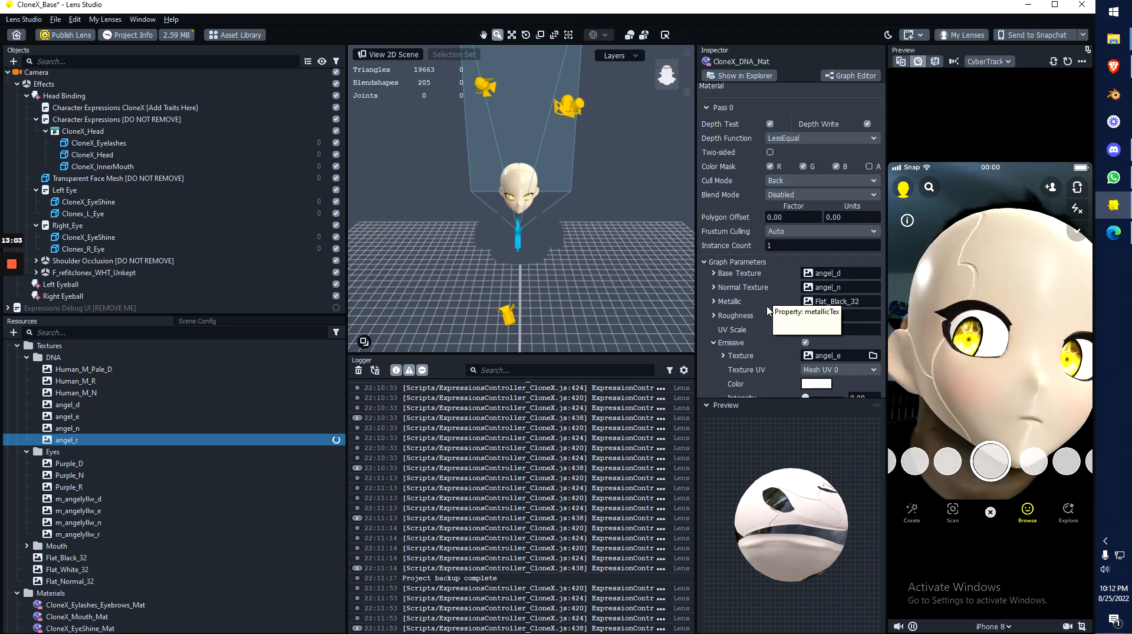
# Step: Raise the emissive intensity of CloneX_DNA_Mat to 10 and keep its emissive color at #ffffff
pyautogui.scroll(-1, 767, 292)
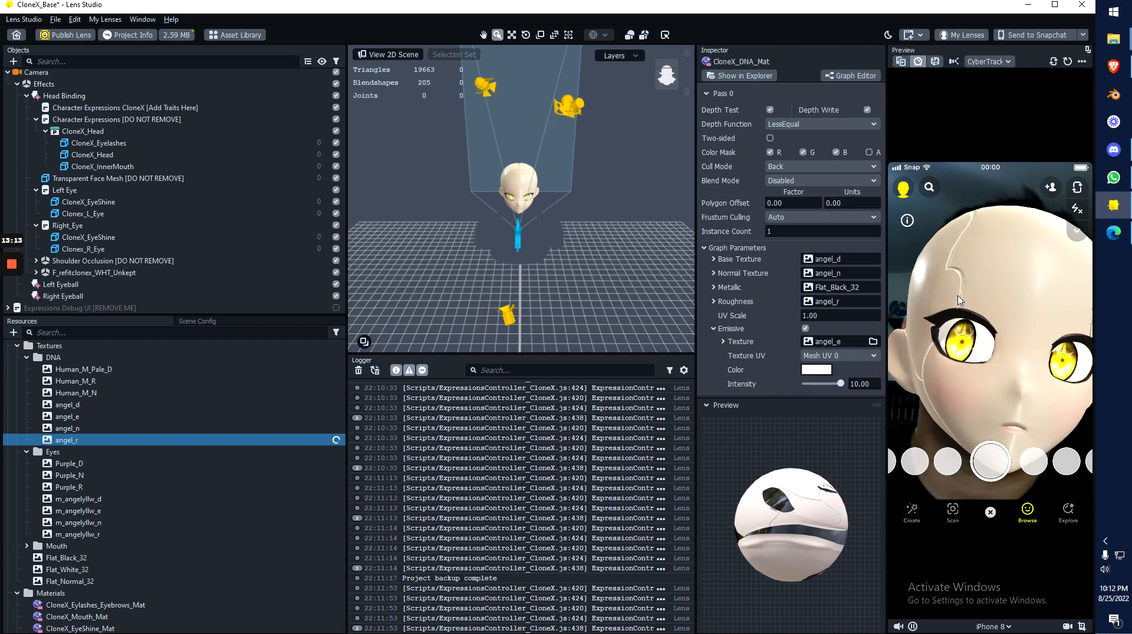
pyautogui.click(816, 371)
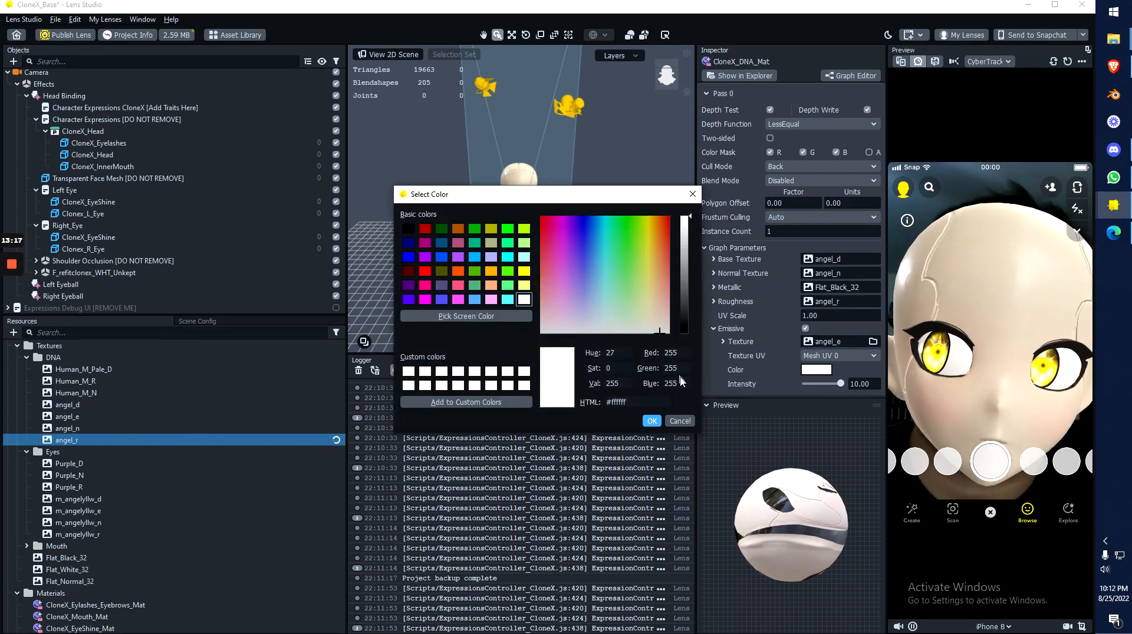
pyautogui.click(652, 421)
# Step: Switch the emissive Texture UV of CloneX_DNA_Mat to Mesh UV 1 and back to Mesh UV 0 to refresh the glow
pyautogui.click(840, 357)
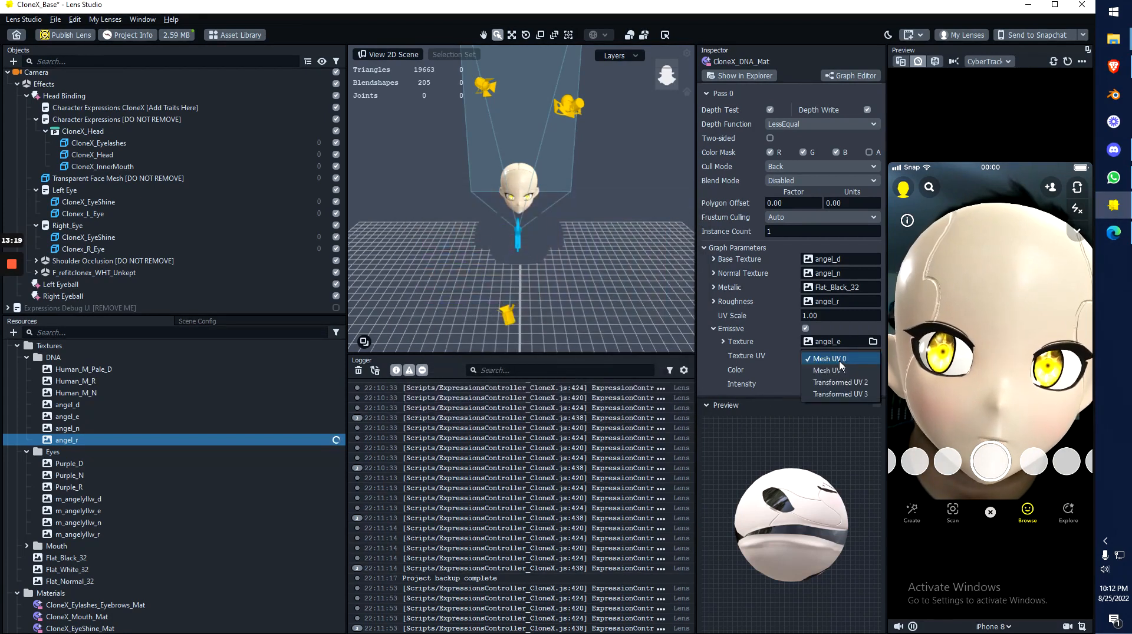
pyautogui.click(835, 371)
pyautogui.click(836, 358)
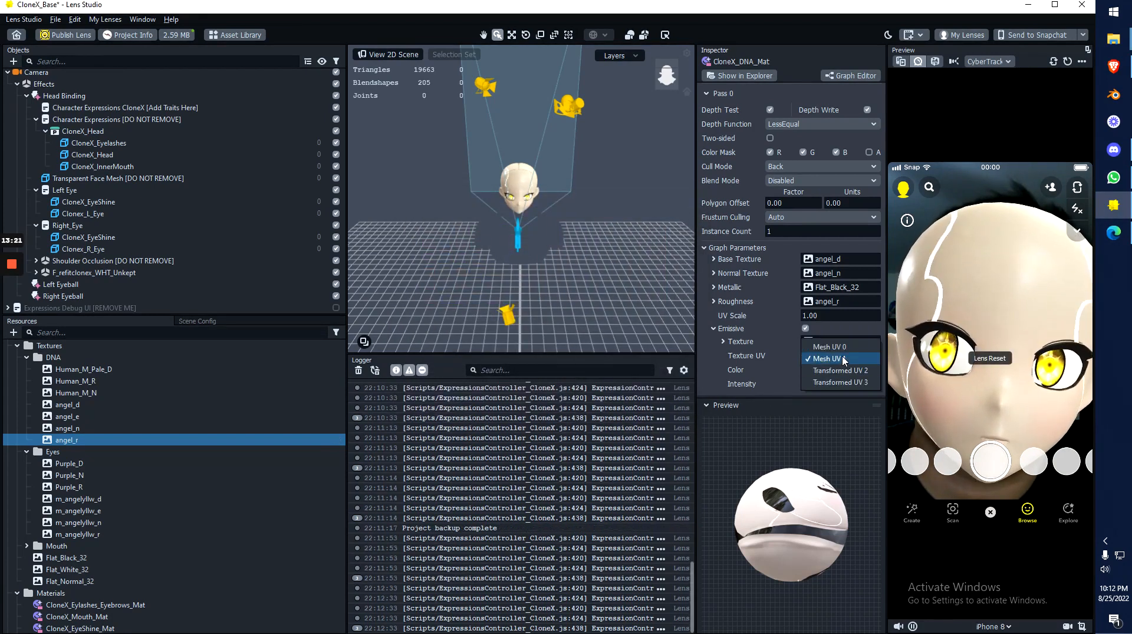
pyautogui.click(842, 349)
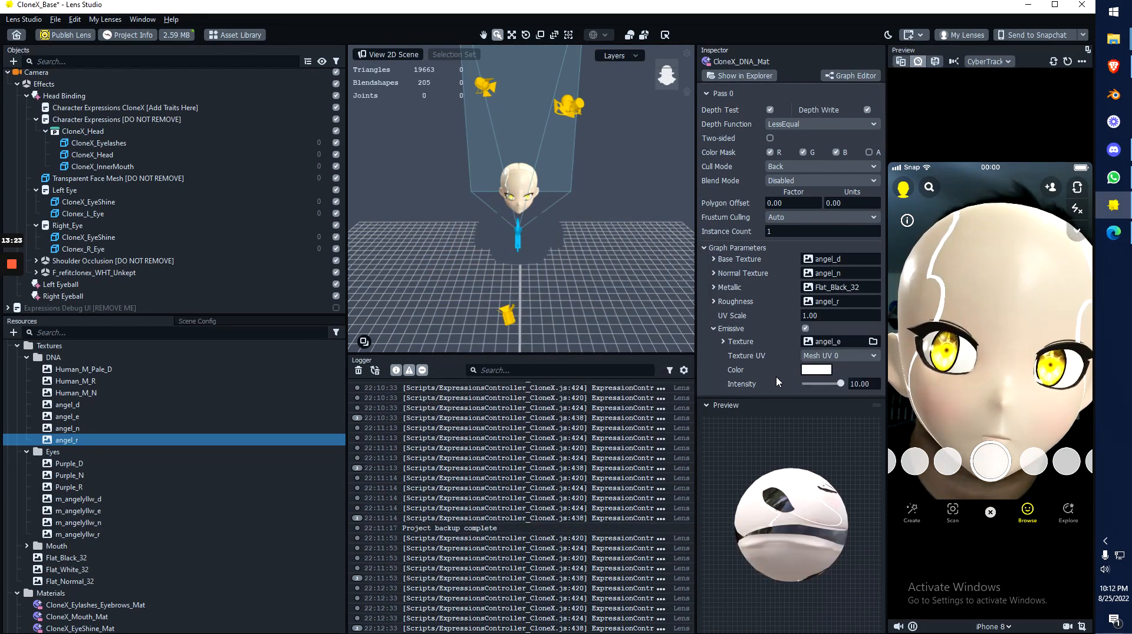
pyautogui.click(824, 358)
pyautogui.click(822, 369)
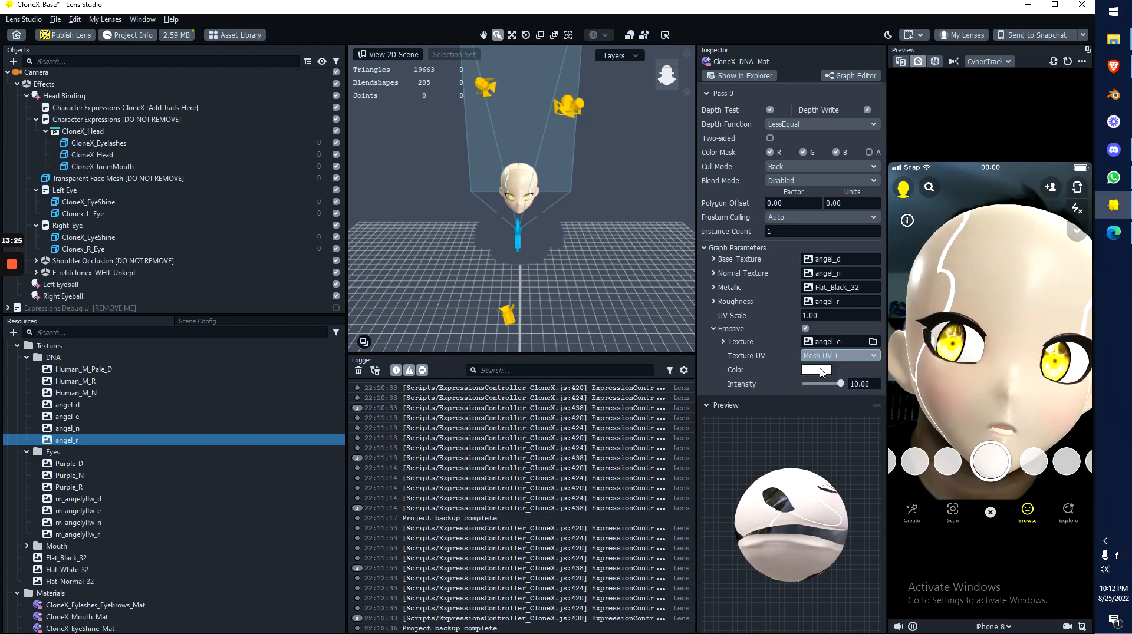
pyautogui.click(821, 356)
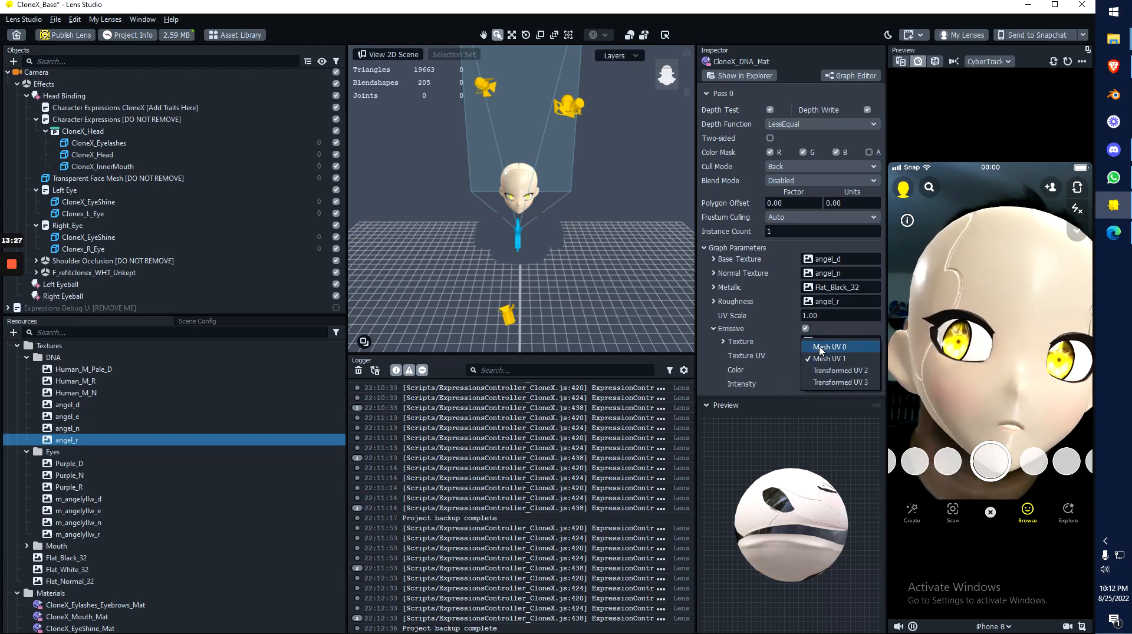
pyautogui.click(829, 347)
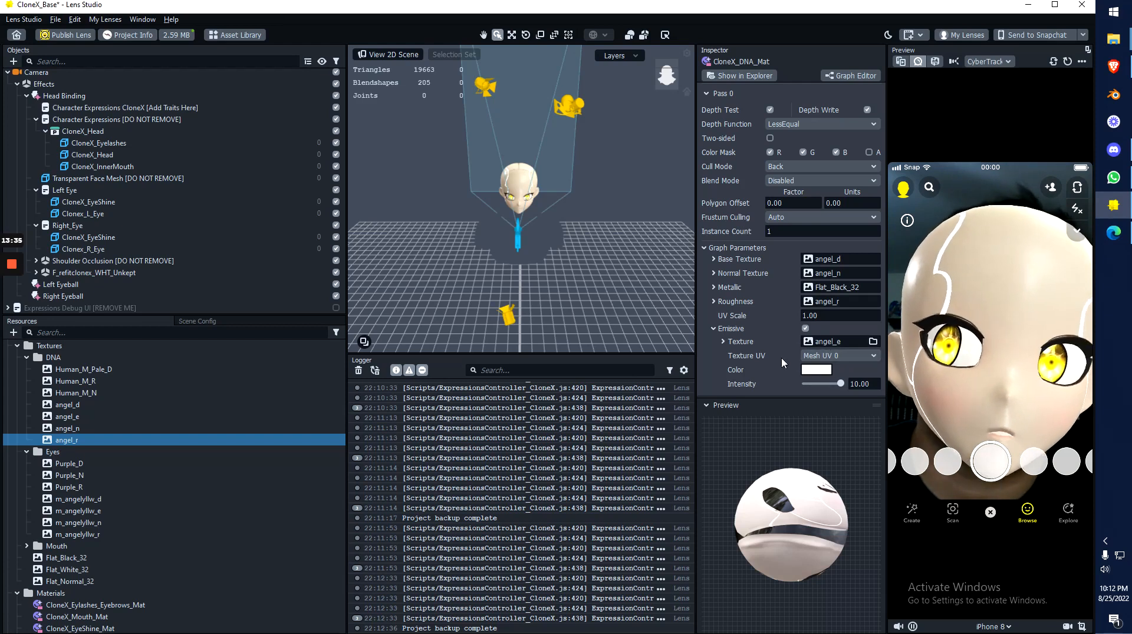
pyautogui.click(805, 356)
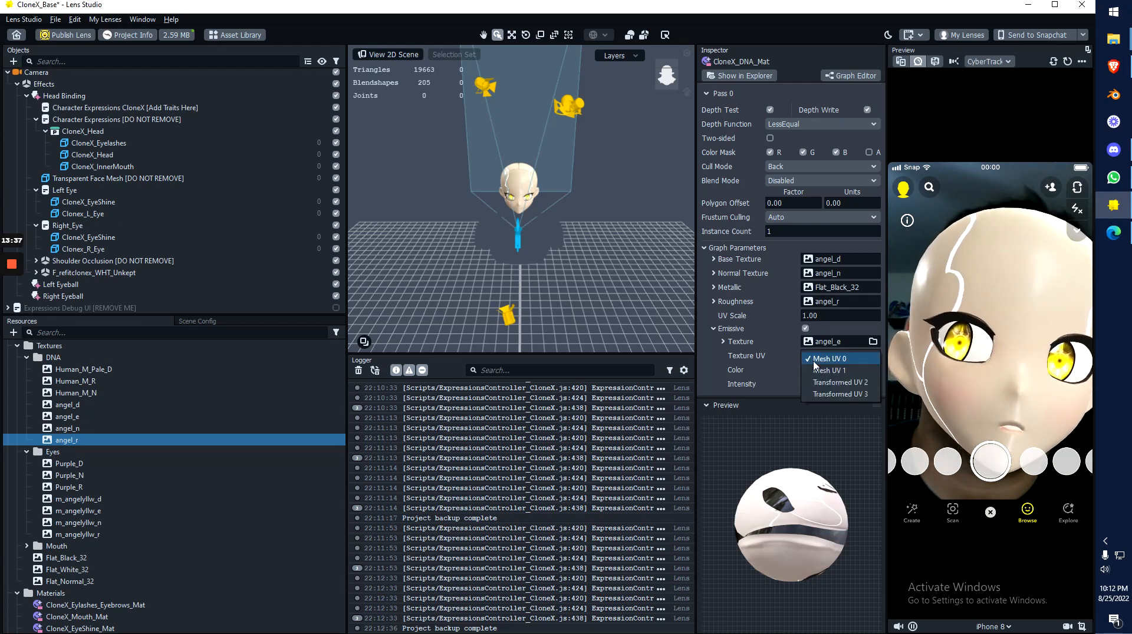
pyautogui.click(801, 365)
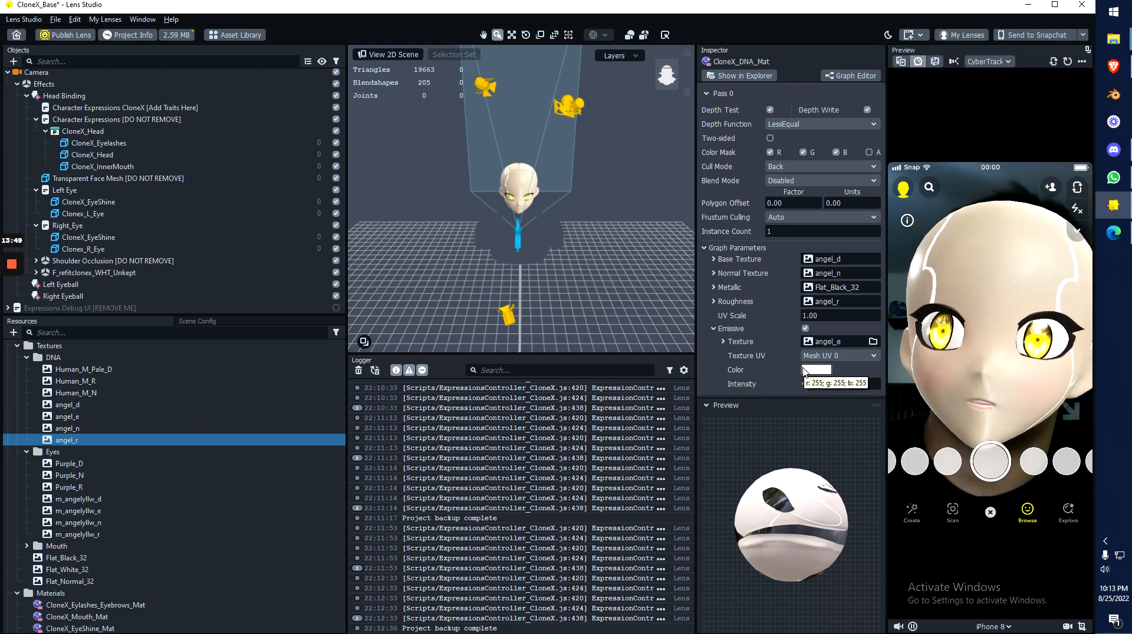
# Step: Enlarge the phone preview of the lens to show the head bigger
pyautogui.click(28, 357)
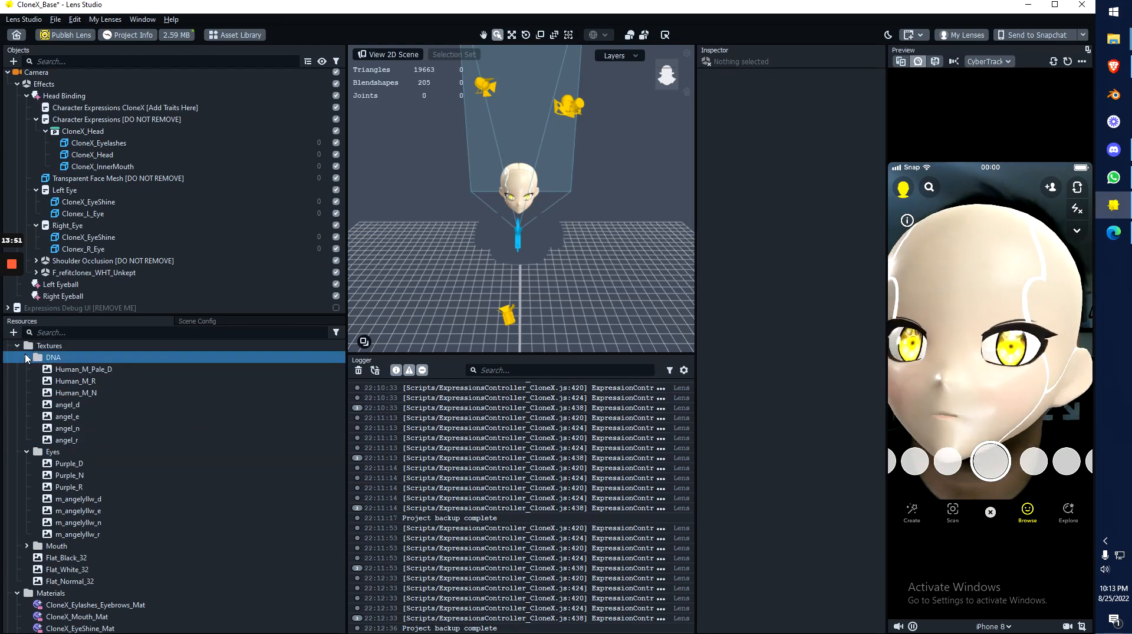
pyautogui.click(21, 357)
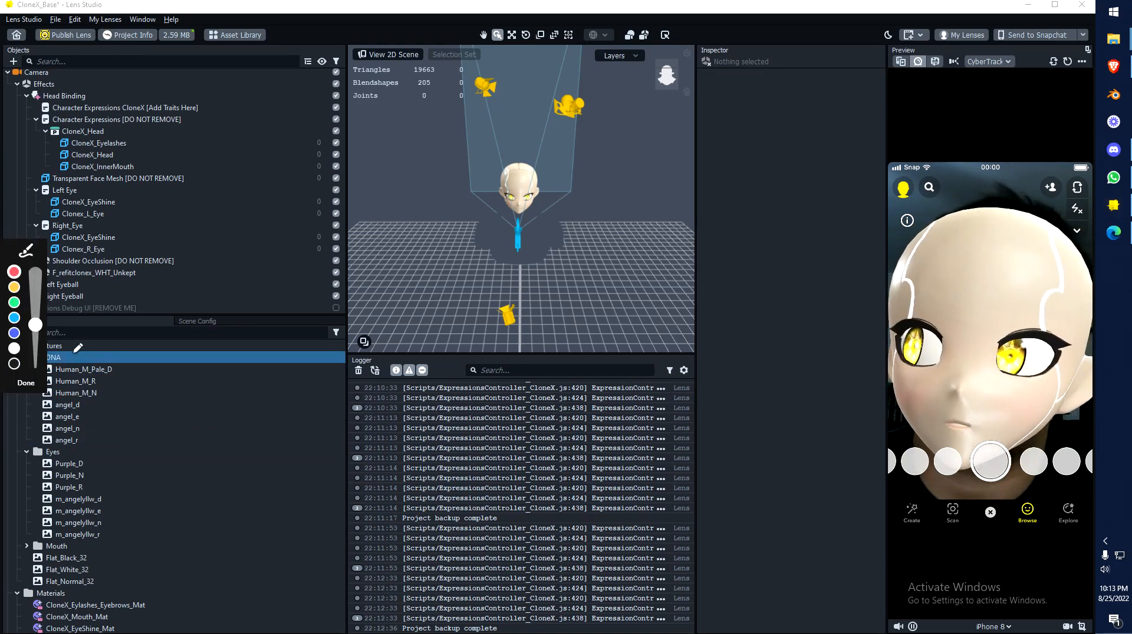
pyautogui.click(26, 382)
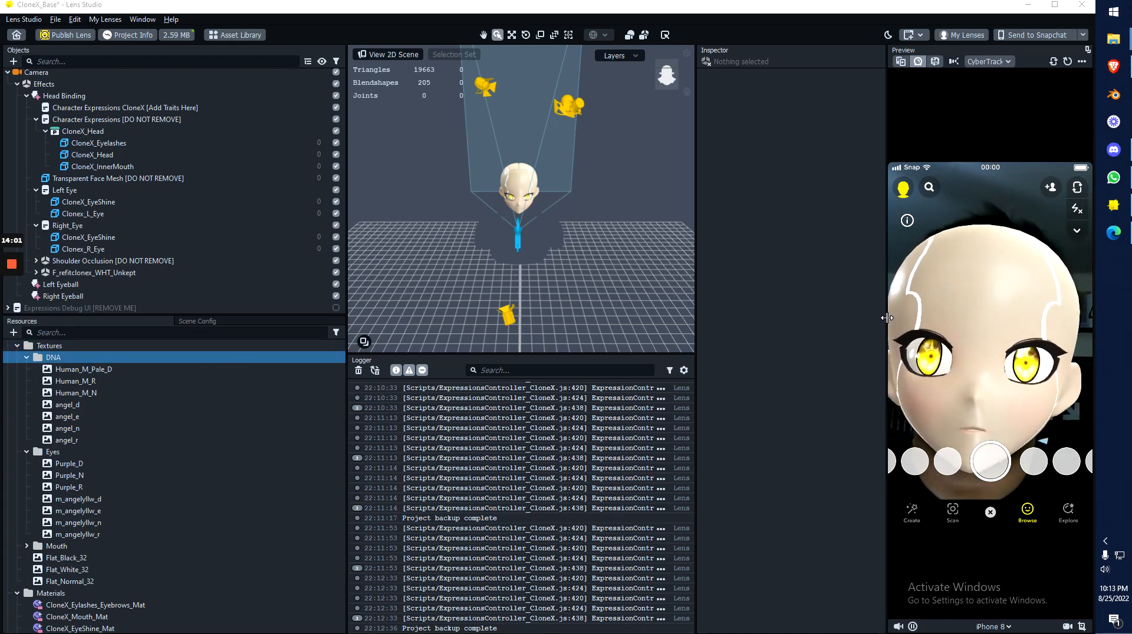
pyautogui.moveTo(886, 318); pyautogui.dragTo(825, 321)
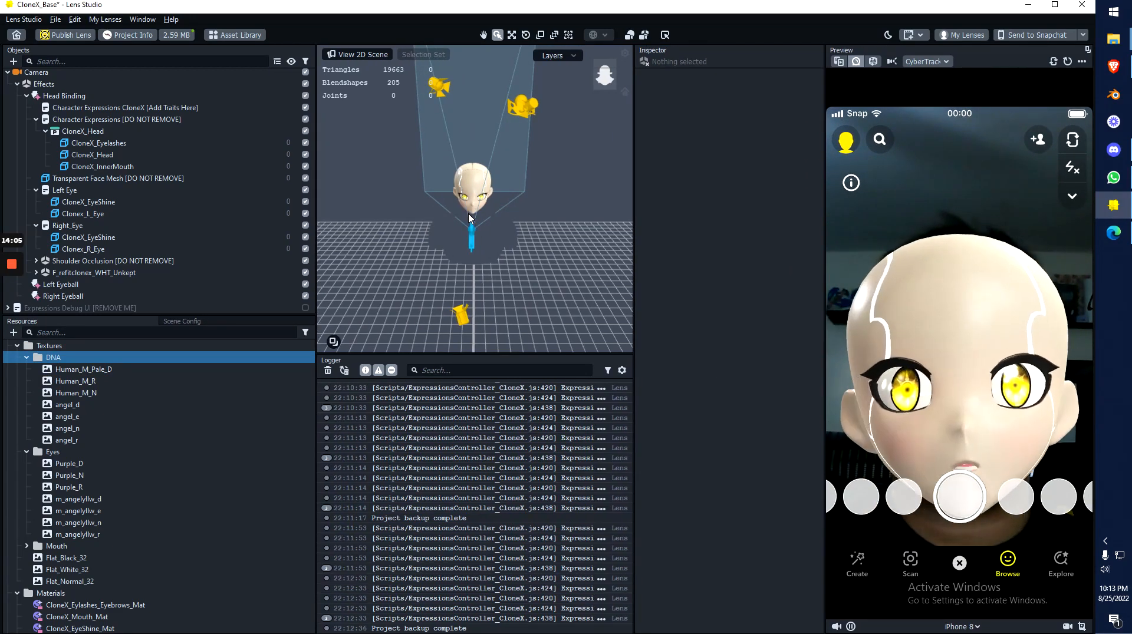
# Step: Import m_rigged_lines from the _male/_gltf folder of Eyebrows-Lines-Combined, with meters-to-centimeters conversion off
pyautogui.click(55, 20)
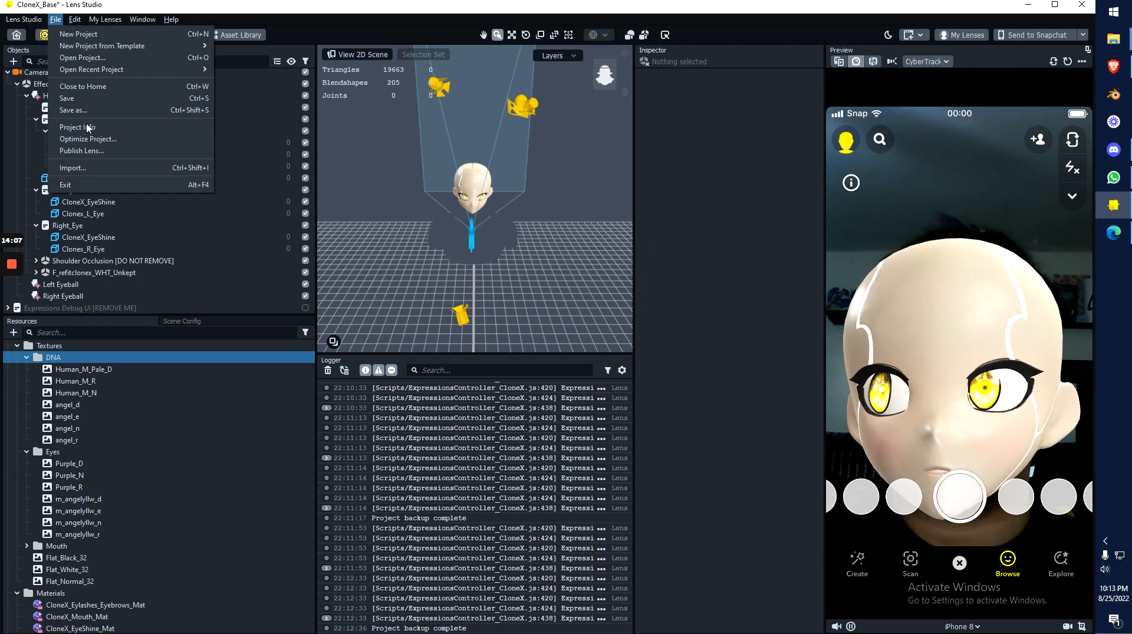
pyautogui.click(98, 169)
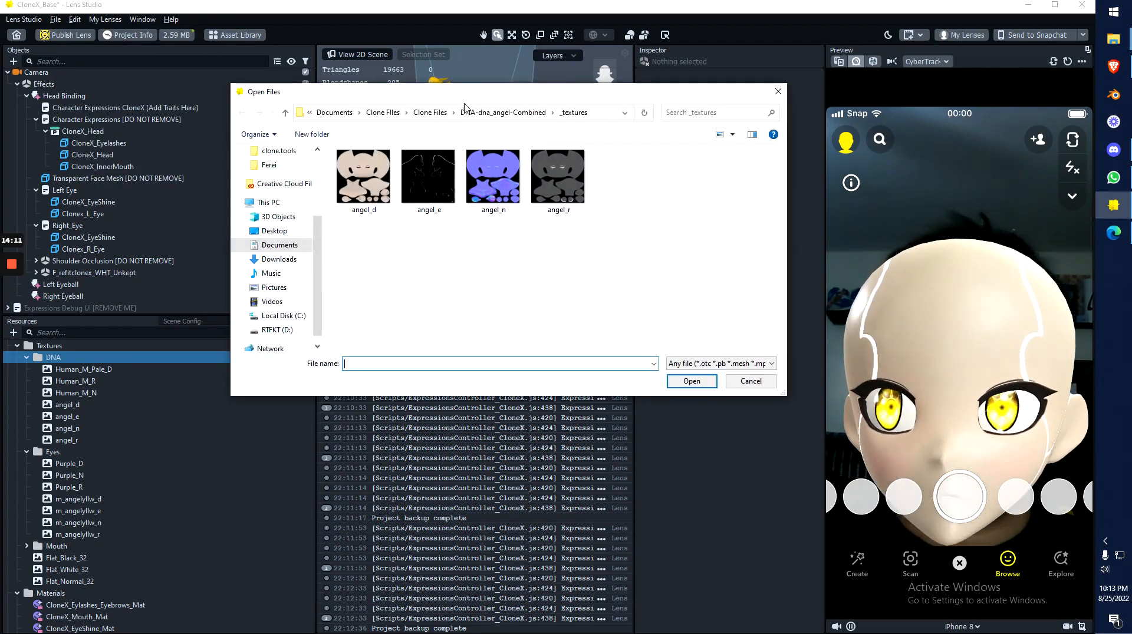
pyautogui.click(430, 112)
pyautogui.click(420, 112)
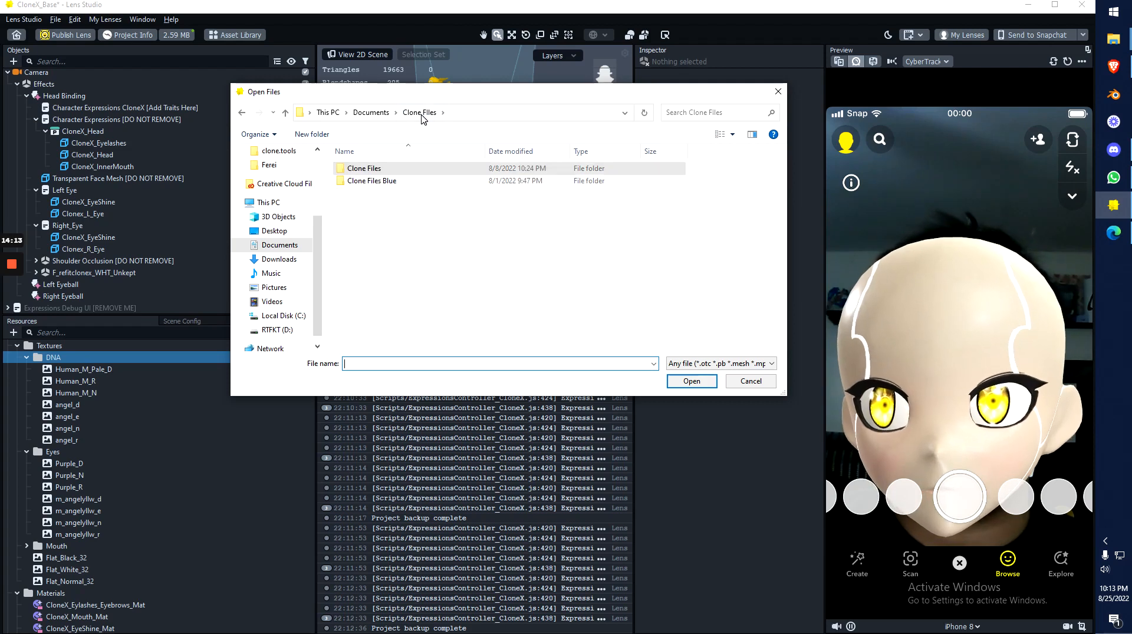
pyautogui.doubleClick(374, 168)
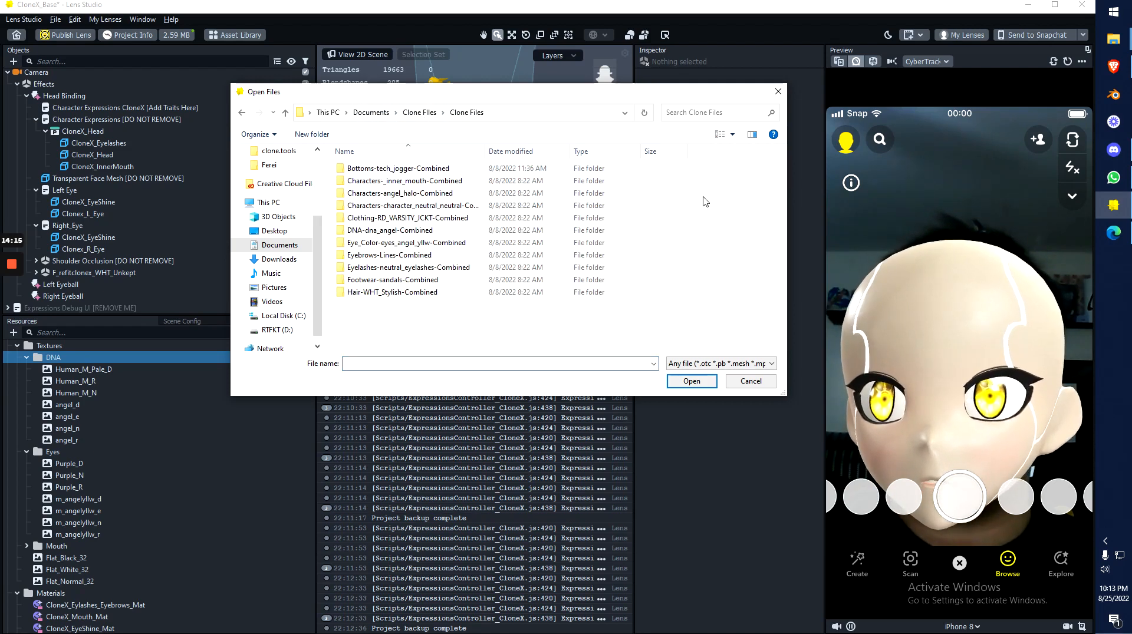
pyautogui.doubleClick(376, 256)
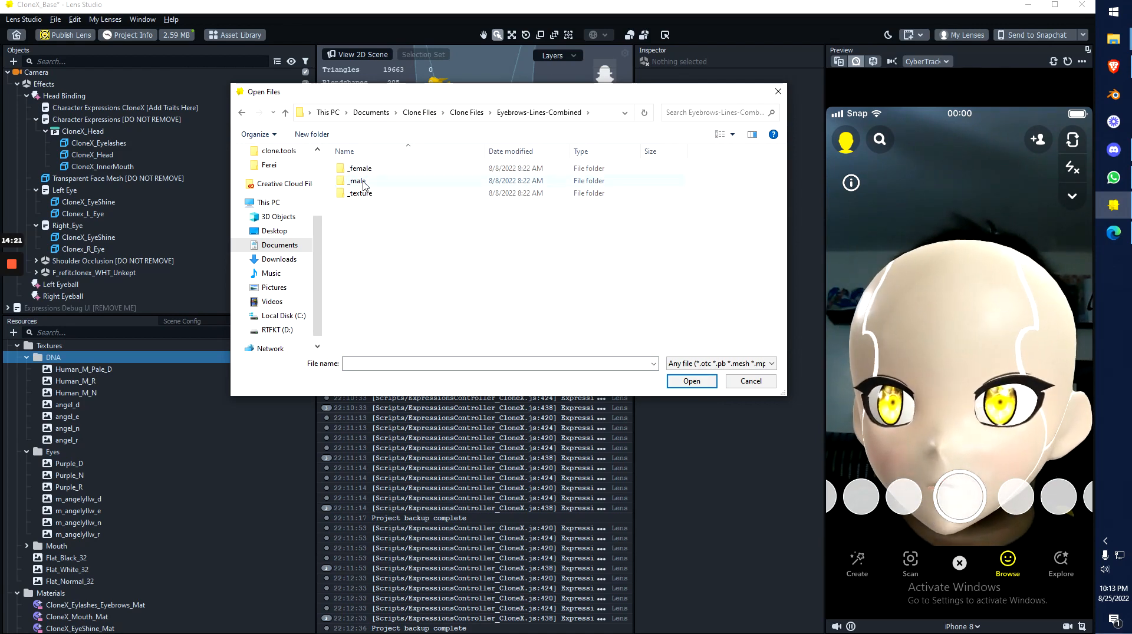
pyautogui.doubleClick(364, 183)
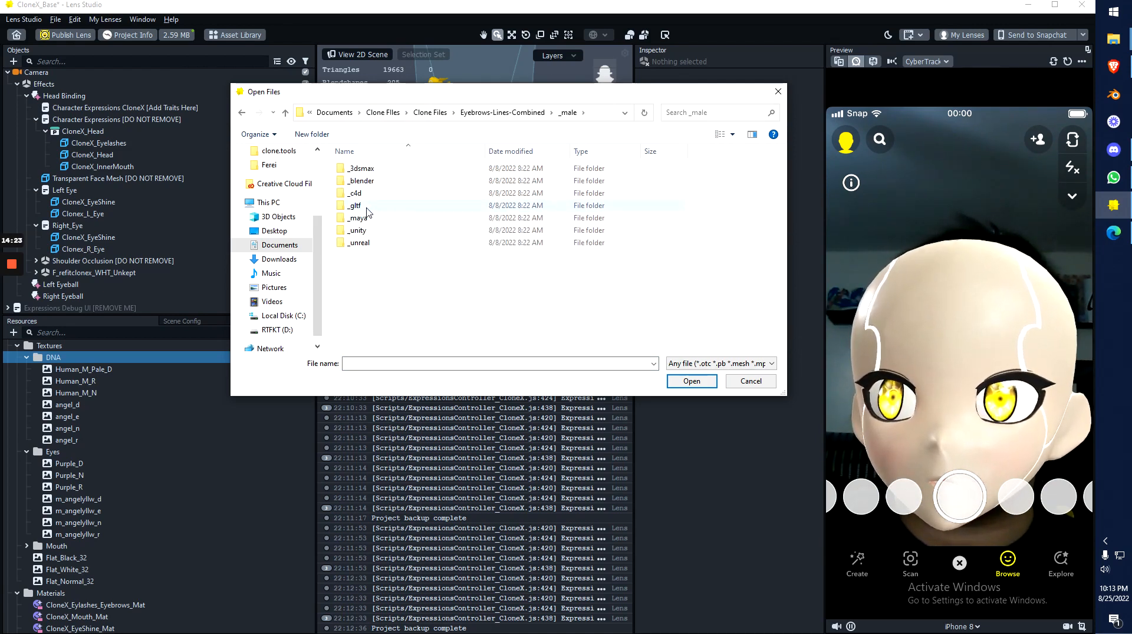
pyautogui.doubleClick(378, 208)
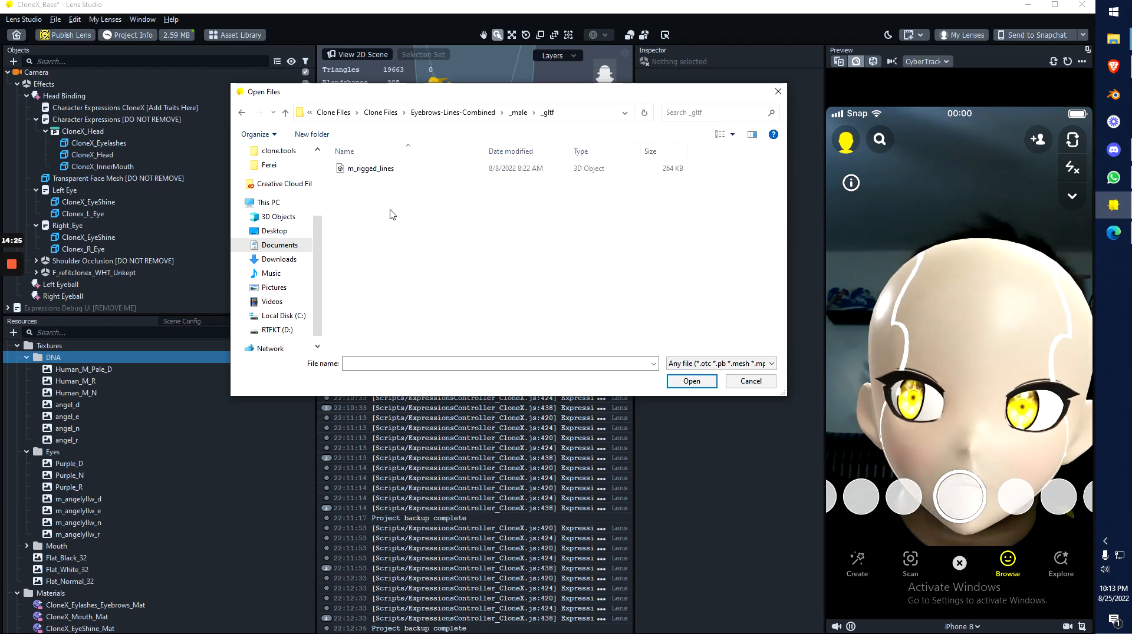
pyautogui.click(366, 171)
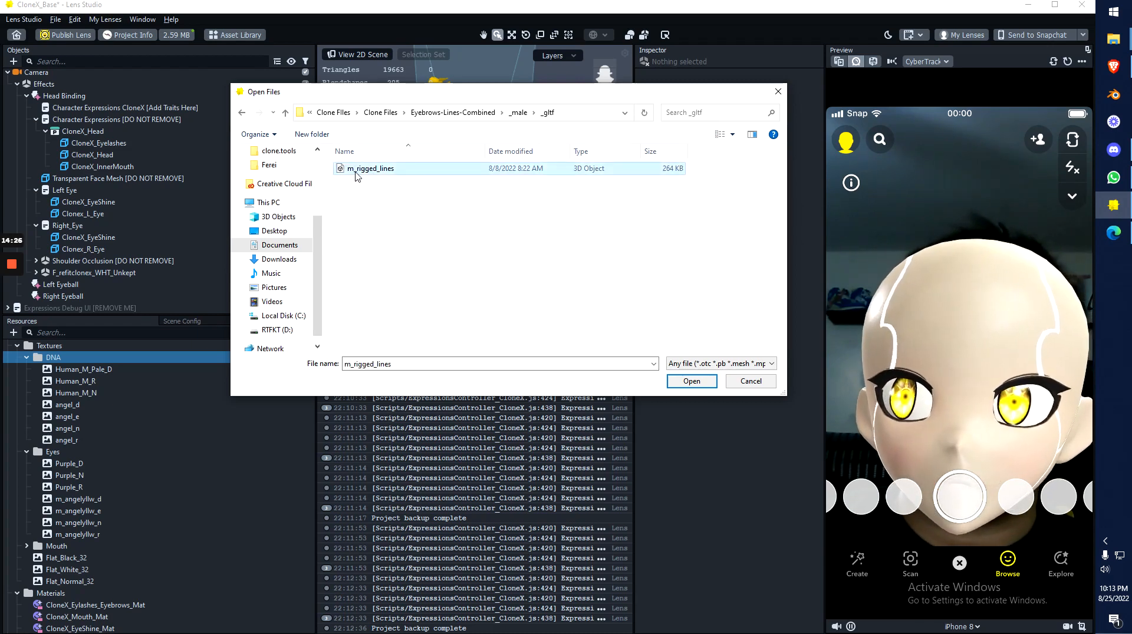
pyautogui.doubleClick(394, 171)
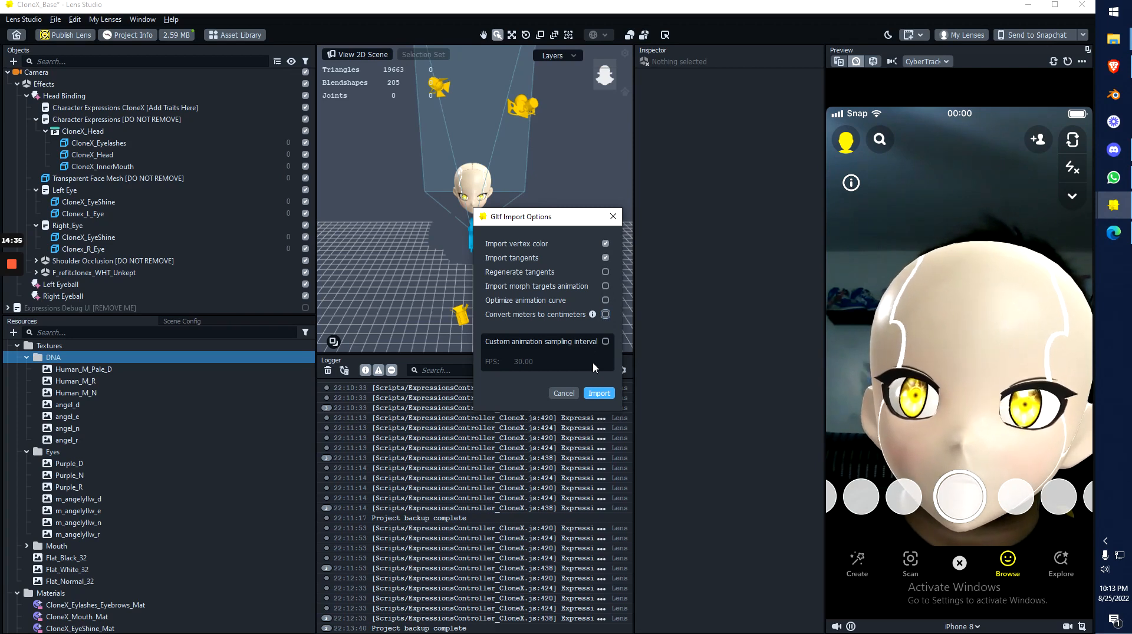
pyautogui.click(599, 394)
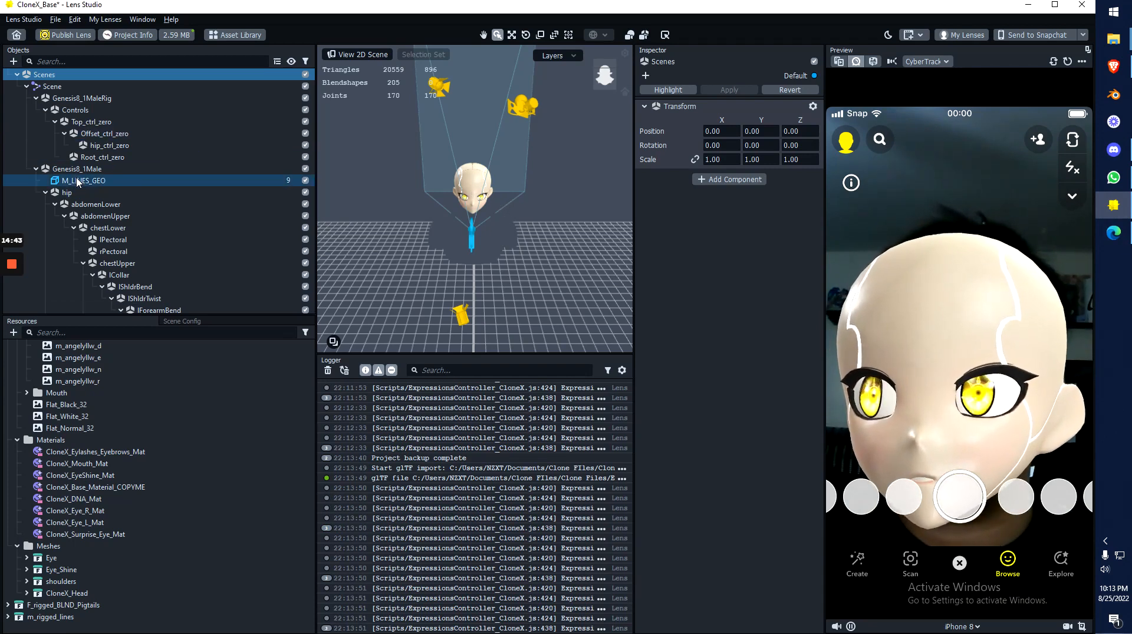
# Step: Select the M_LINES_GEO mesh in the imported eyebrow hierarchy and clear its skin
pyautogui.scroll(-1, 77, 189)
pyautogui.scroll(2, 94, 218)
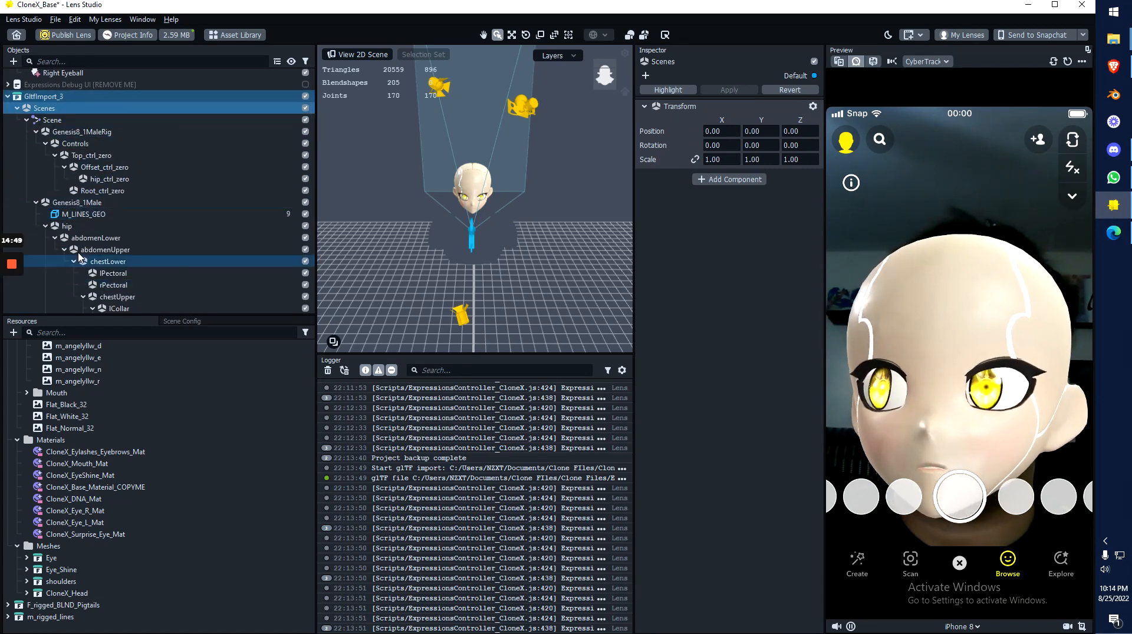
pyautogui.scroll(-2, 89, 247)
pyautogui.scroll(8, 73, 141)
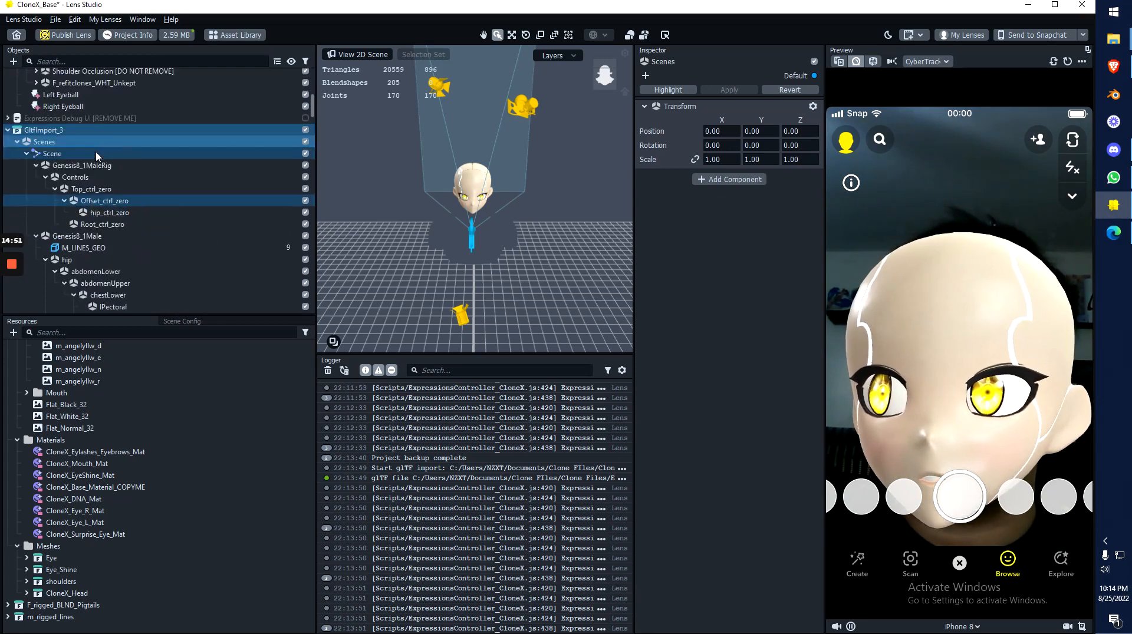
pyautogui.scroll(-5, 82, 188)
pyautogui.scroll(12, 97, 239)
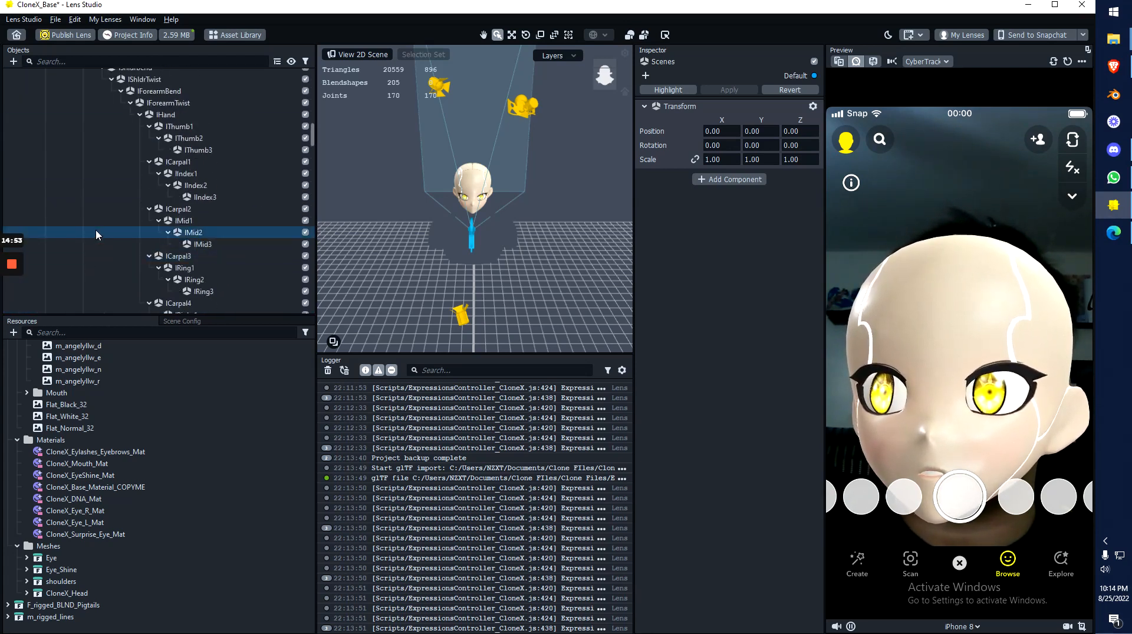
pyautogui.scroll(-9, 101, 219)
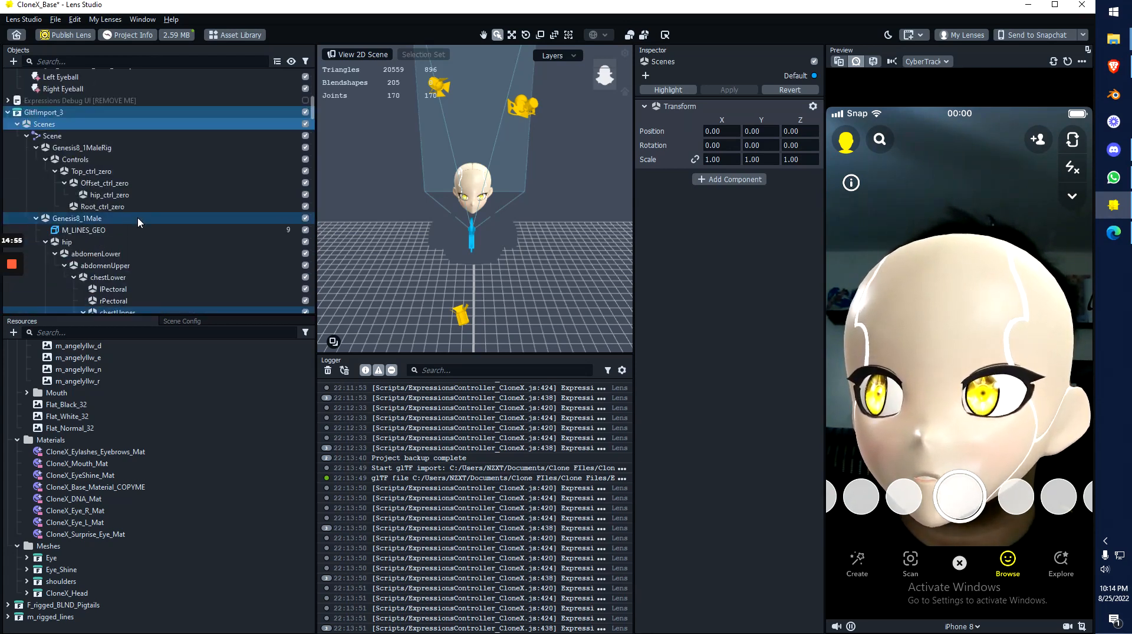
pyautogui.scroll(-1, 59, 130)
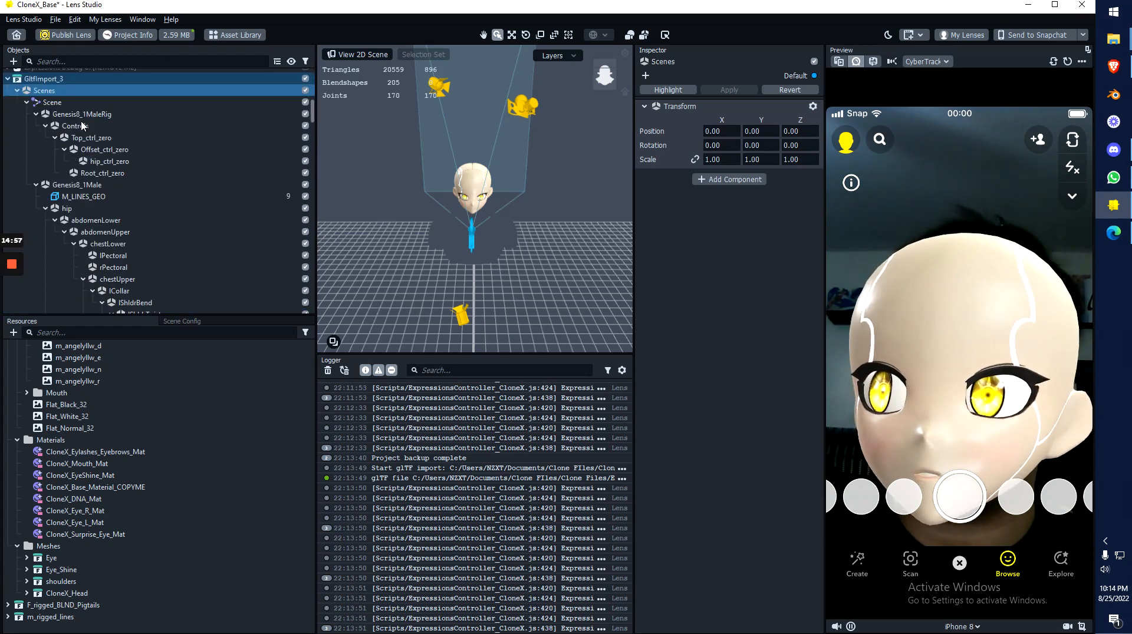
pyautogui.click(82, 198)
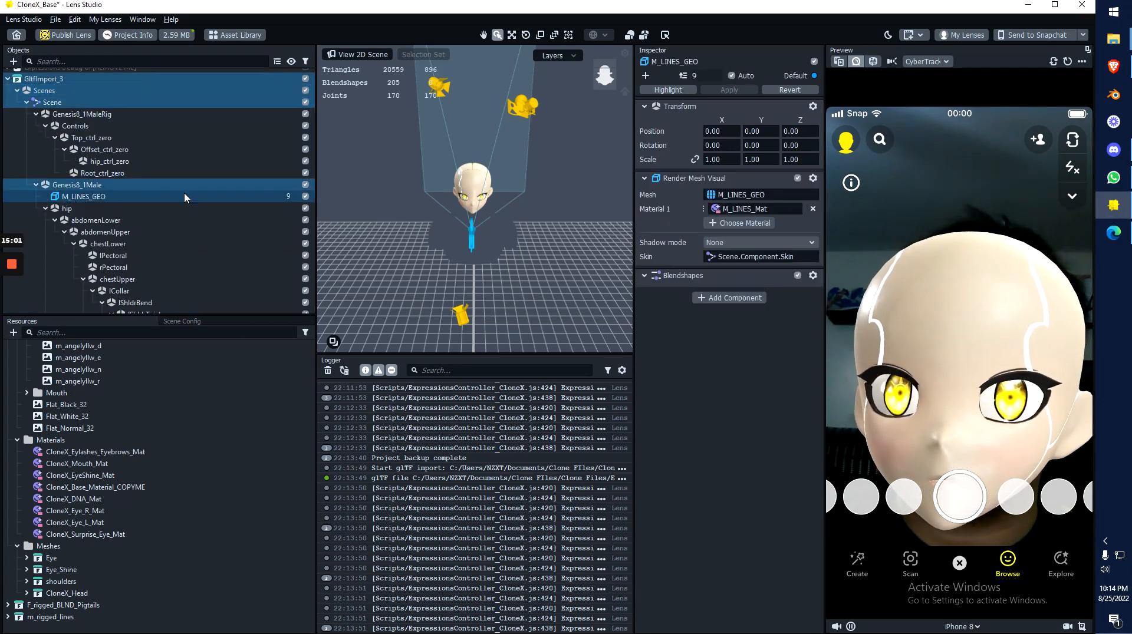
pyautogui.rightClick(745, 260)
pyautogui.click(761, 270)
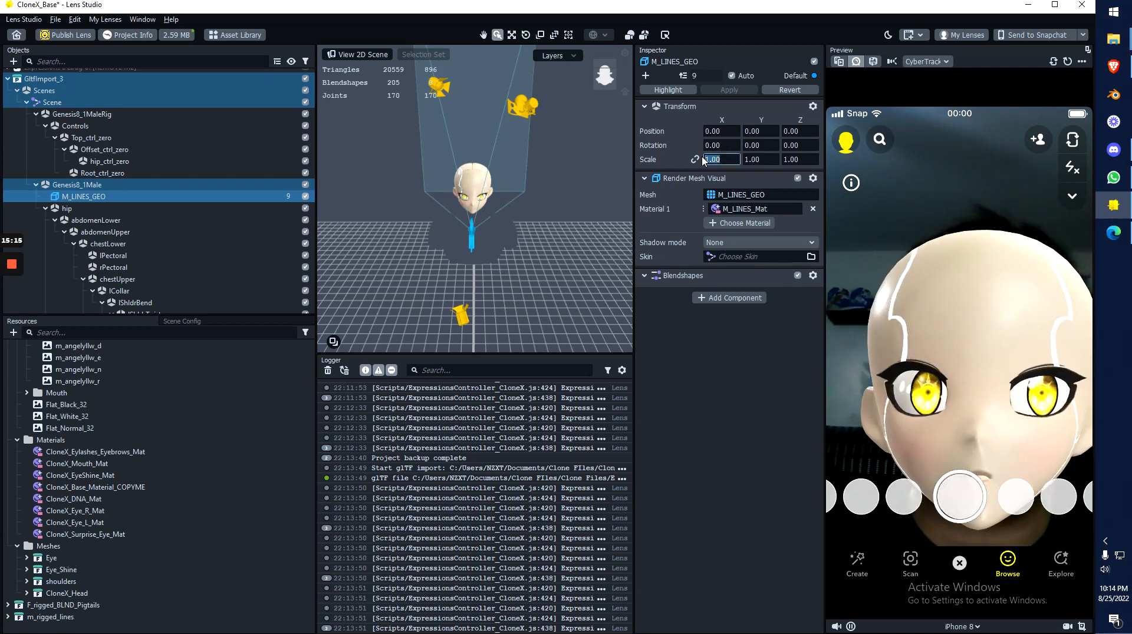
# Step: Set the scale of M_LINES_GEO to 100 on the X, Y and Z axes
pyautogui.press('Tab')
pyautogui.write('100')
pyautogui.press('Tab')
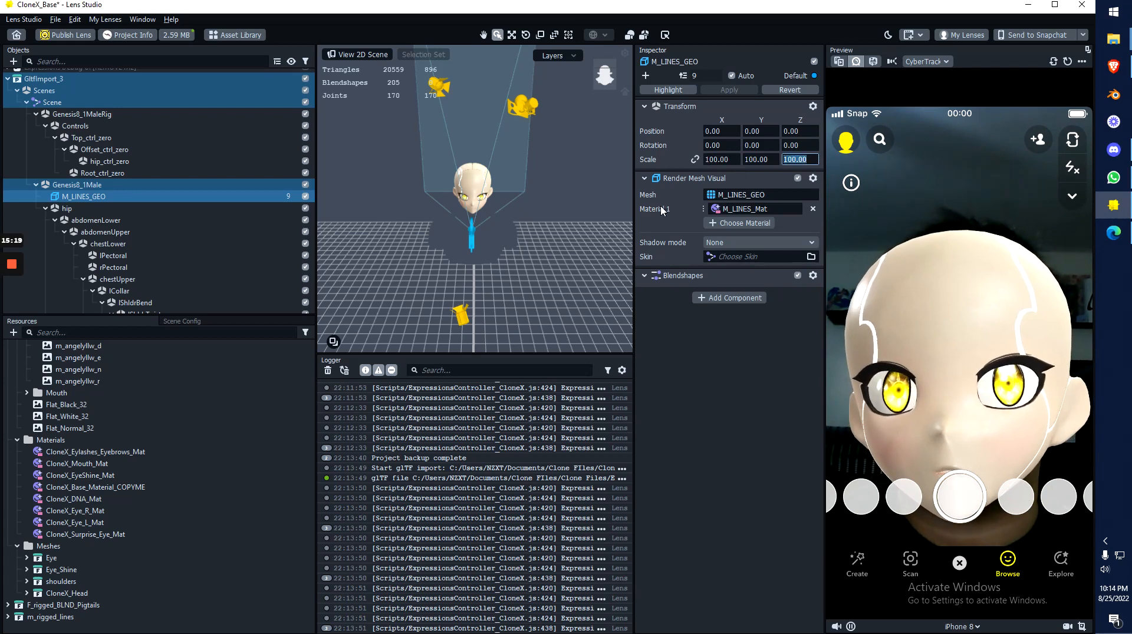
pyautogui.click(738, 402)
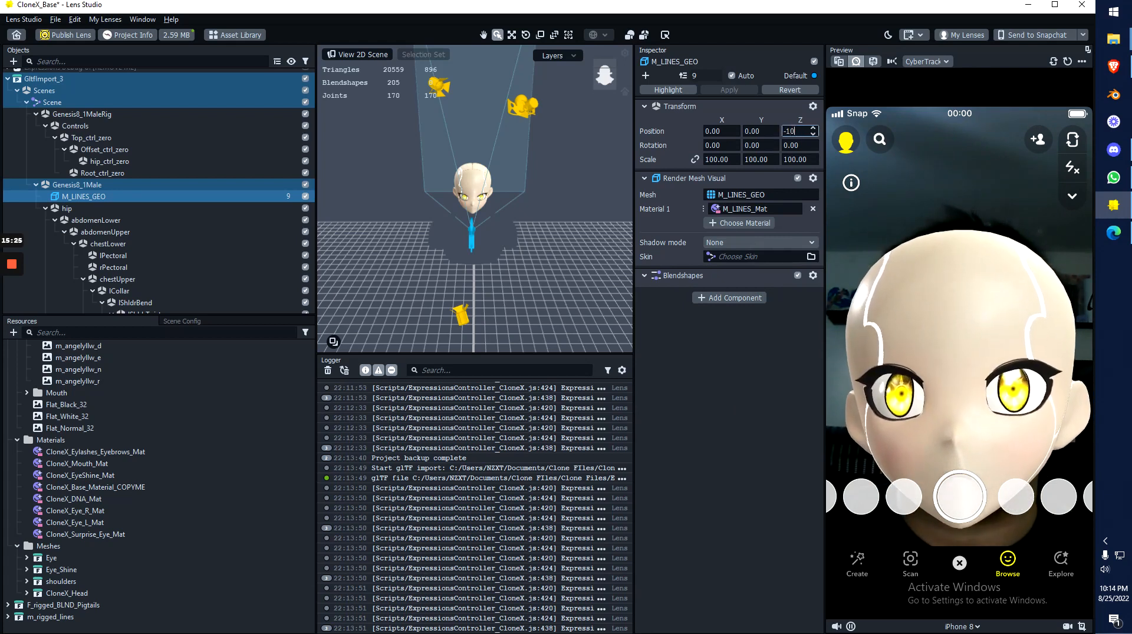
# Step: Set the position of M_LINES_GEO to -150 on Y and -10 on Z
pyautogui.moveTo(763, 132); pyautogui.dragTo(732, 131)
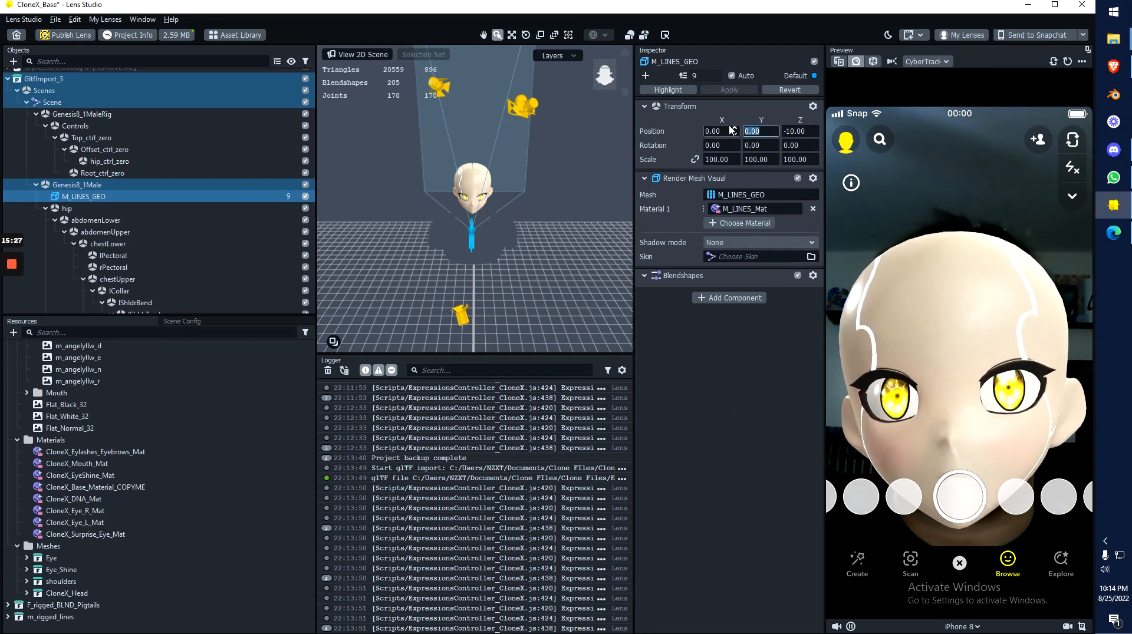
pyautogui.click(676, 327)
pyautogui.scroll(12, 532, 190)
pyautogui.scroll(-10, 529, 186)
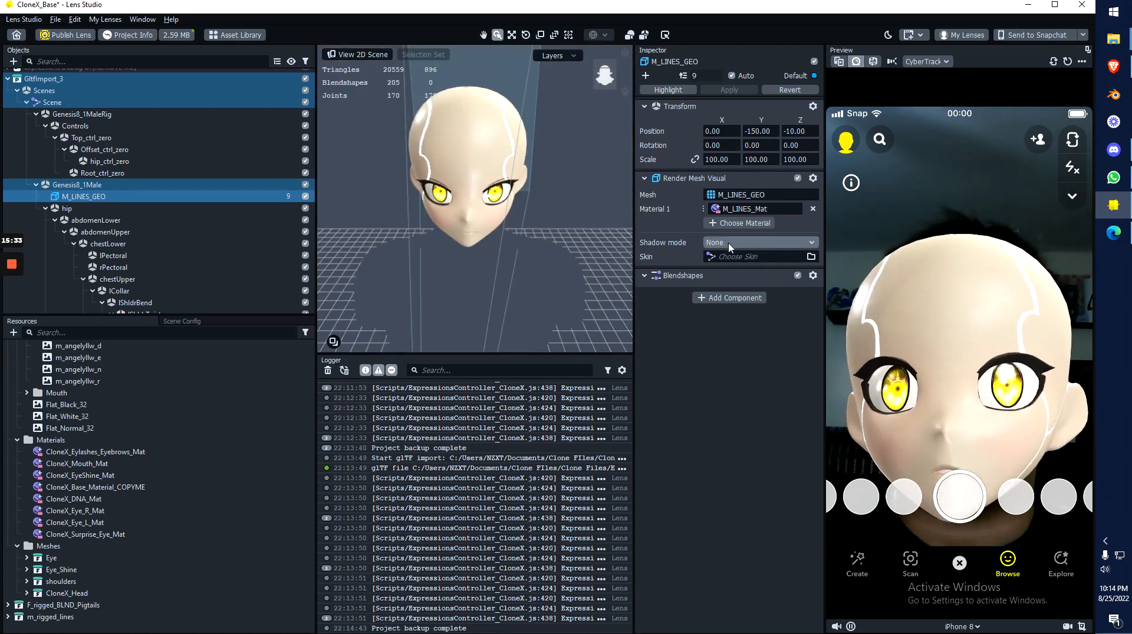
pyautogui.click(670, 276)
pyautogui.click(668, 278)
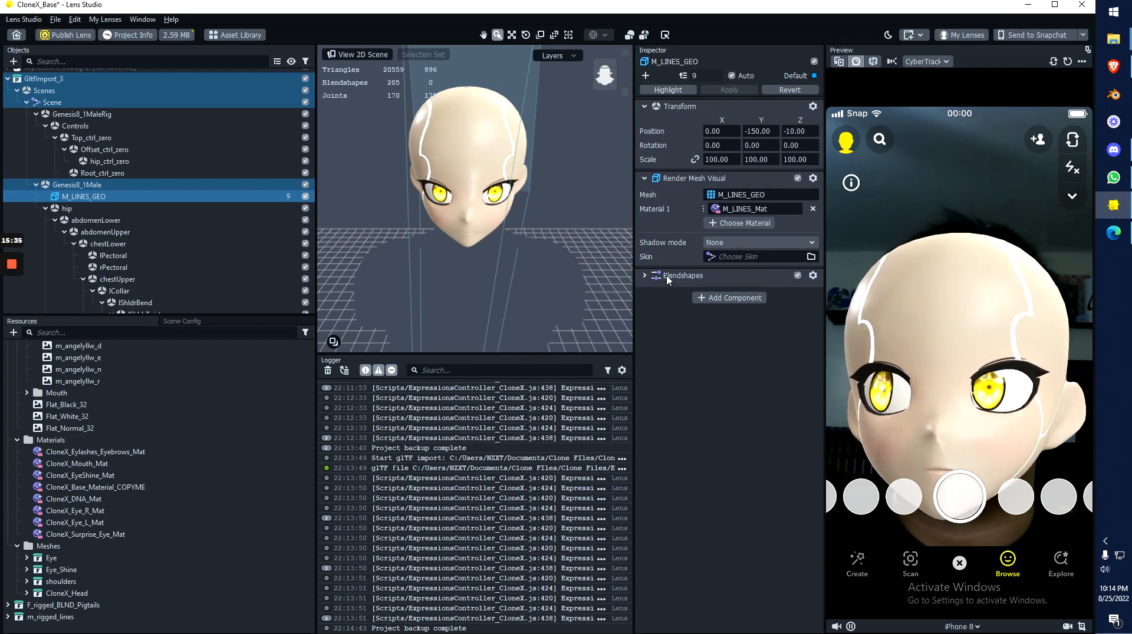
pyautogui.doubleClick(86, 197)
pyautogui.press('Return')
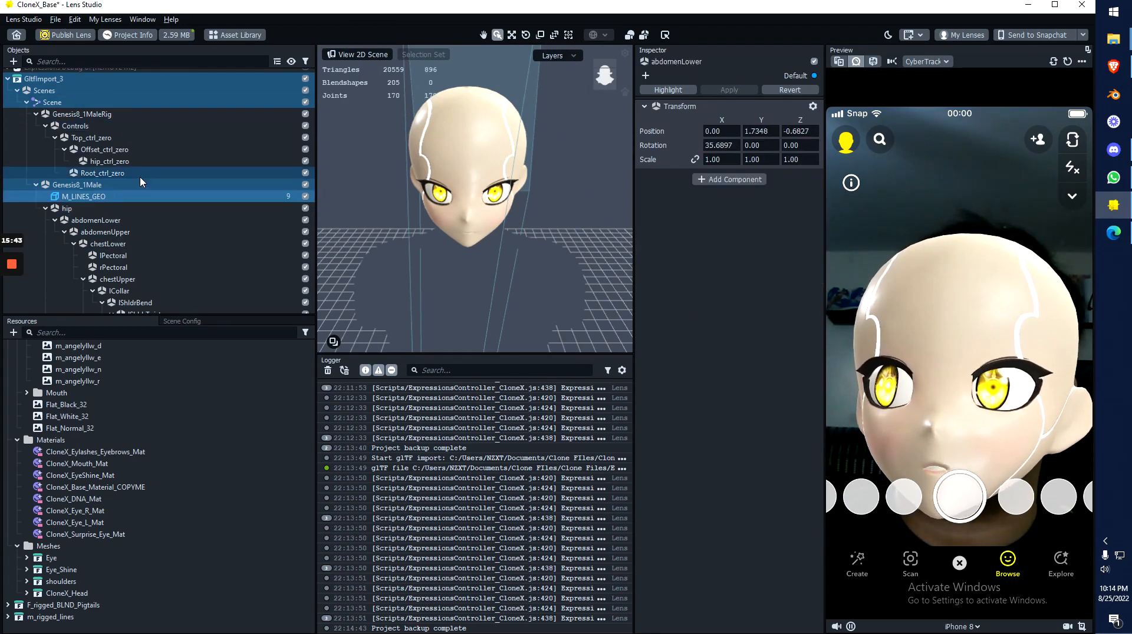
# Step: Undo the transform and skin changes on M_LINES_GEO, as well as the m_rigged_lines import
pyautogui.hotkey('ctrl', 'z')
pyautogui.hotkey('ctrl', 'z')
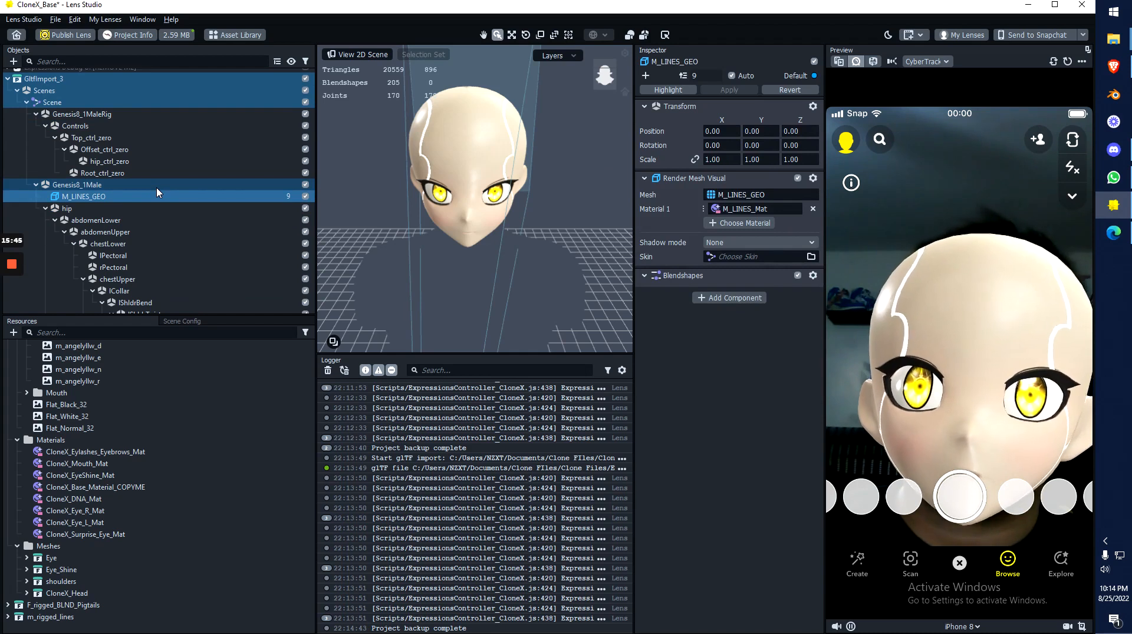
pyautogui.hotkey('ctrl', 'z')
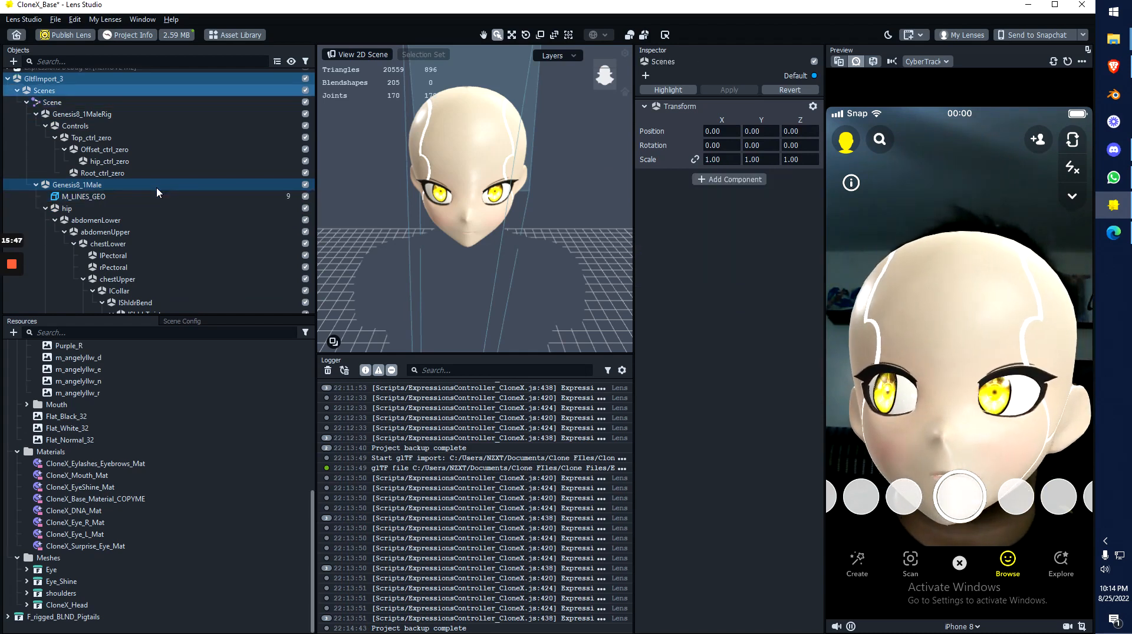
pyautogui.hotkey('ctrl', 'z')
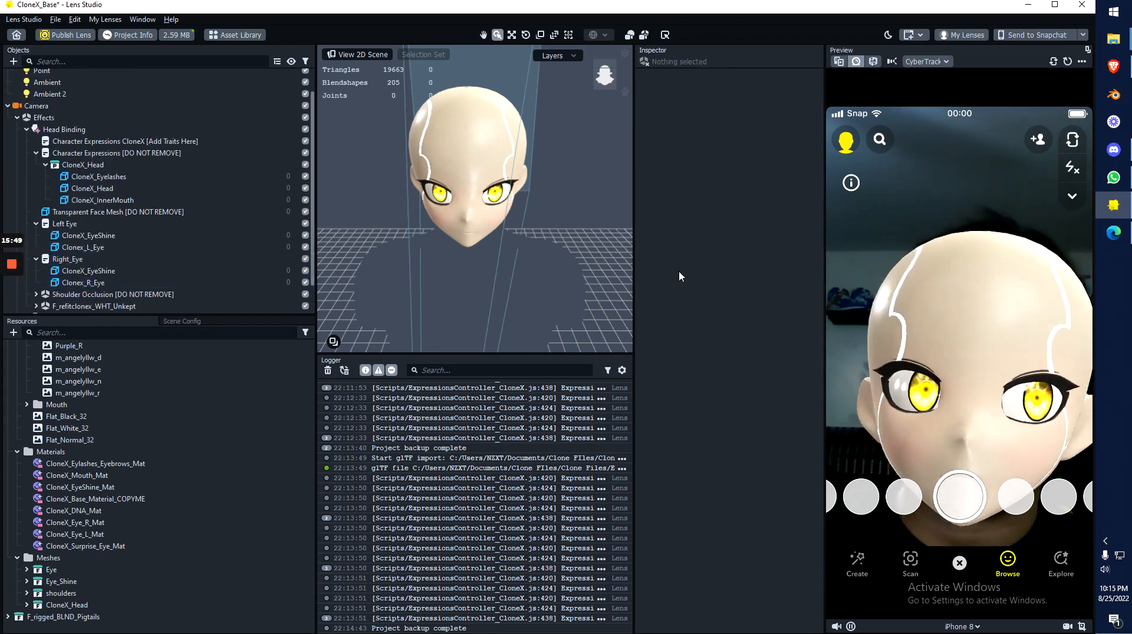
pyautogui.scroll(-1, 140, 247)
pyautogui.click(55, 19)
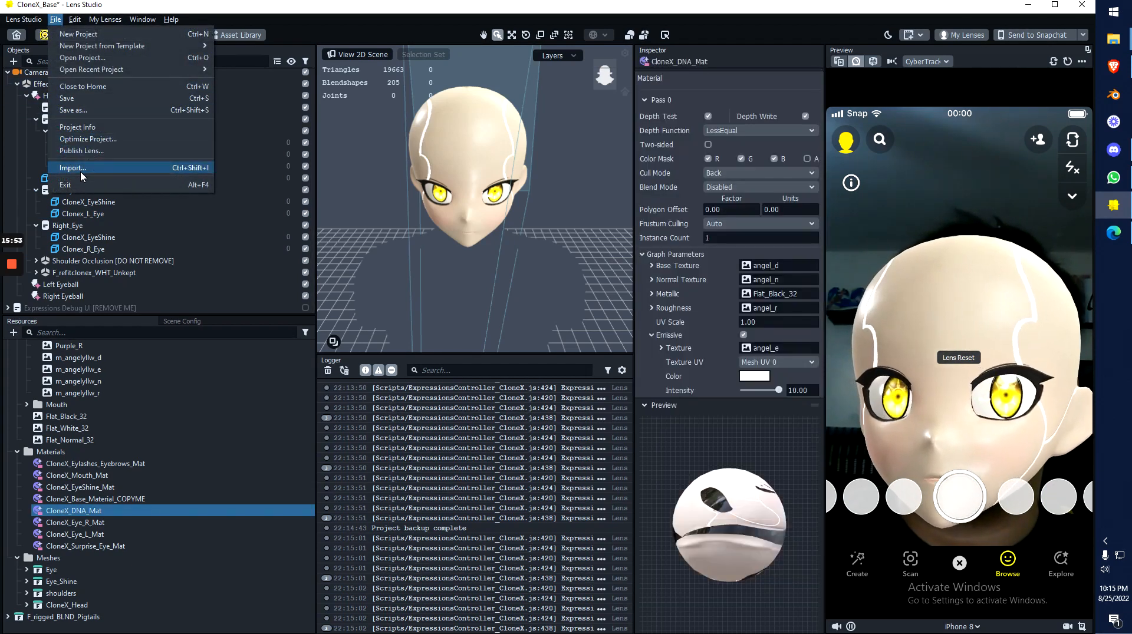
pyautogui.click(231, 239)
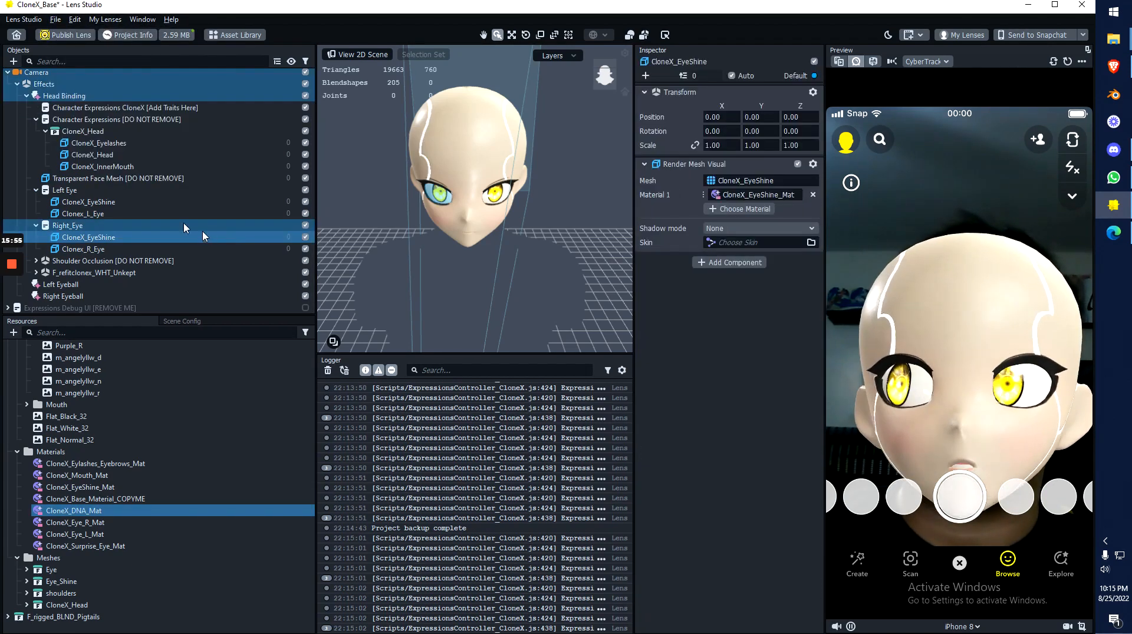
pyautogui.click(72, 131)
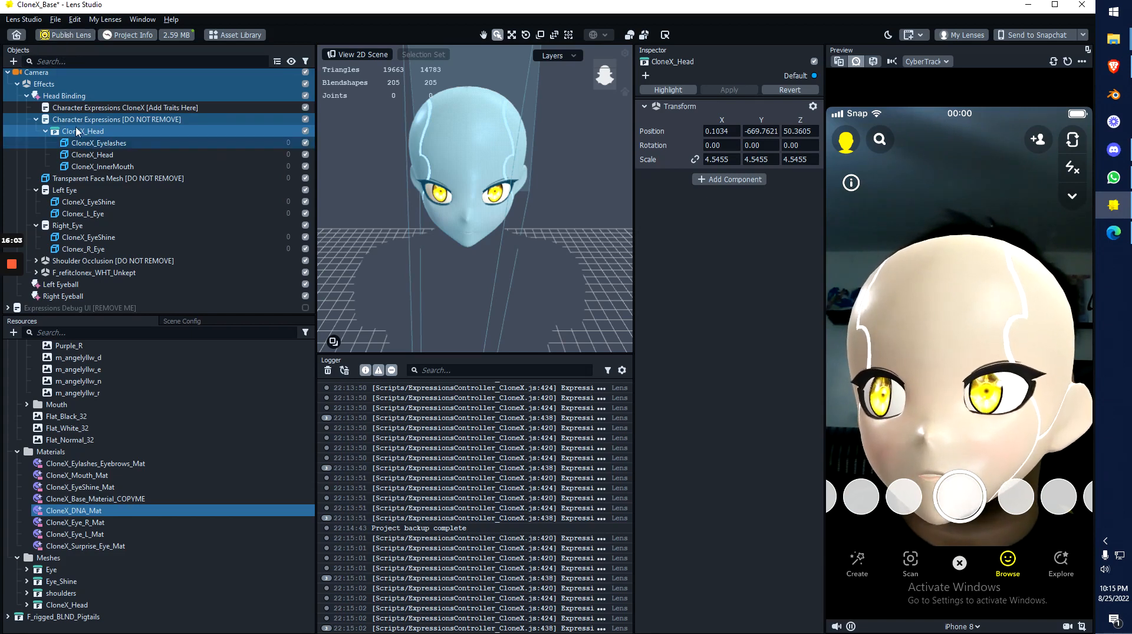
# Step: Import m_rigged_lines again, this time with meters-to-centimeters conversion on
pyautogui.click(55, 19)
pyautogui.click(88, 167)
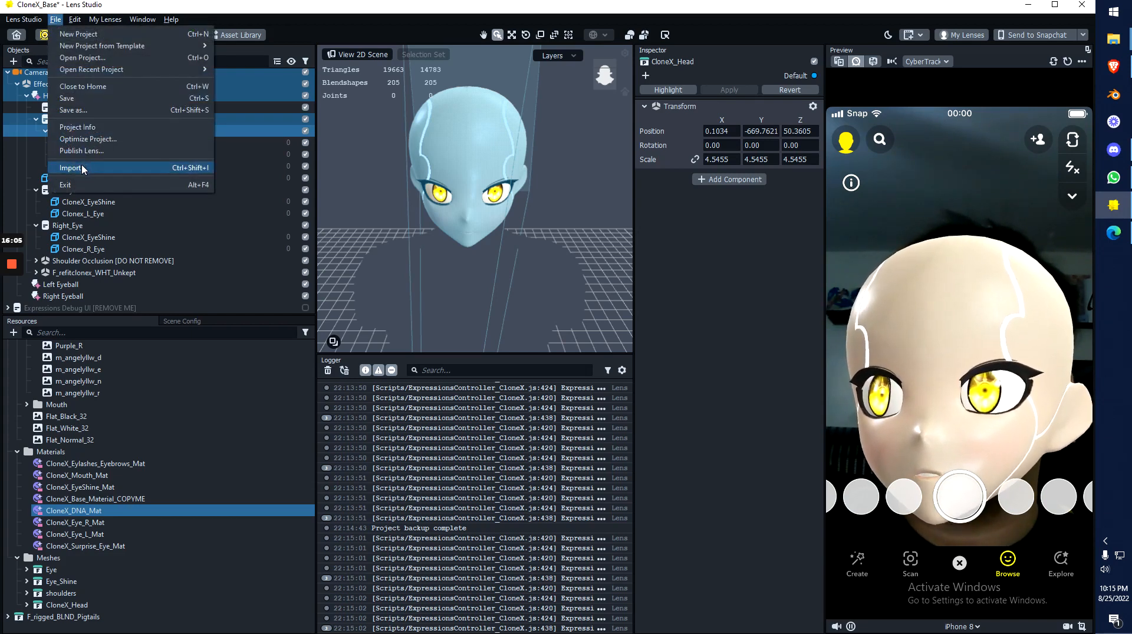
pyautogui.doubleClick(337, 170)
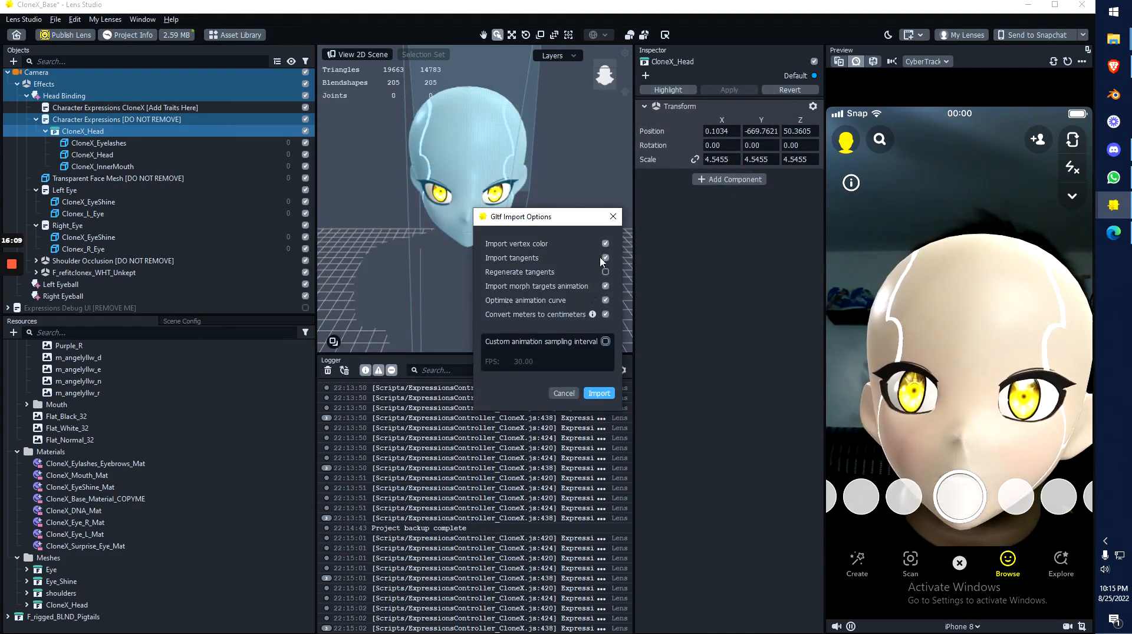
pyautogui.click(599, 394)
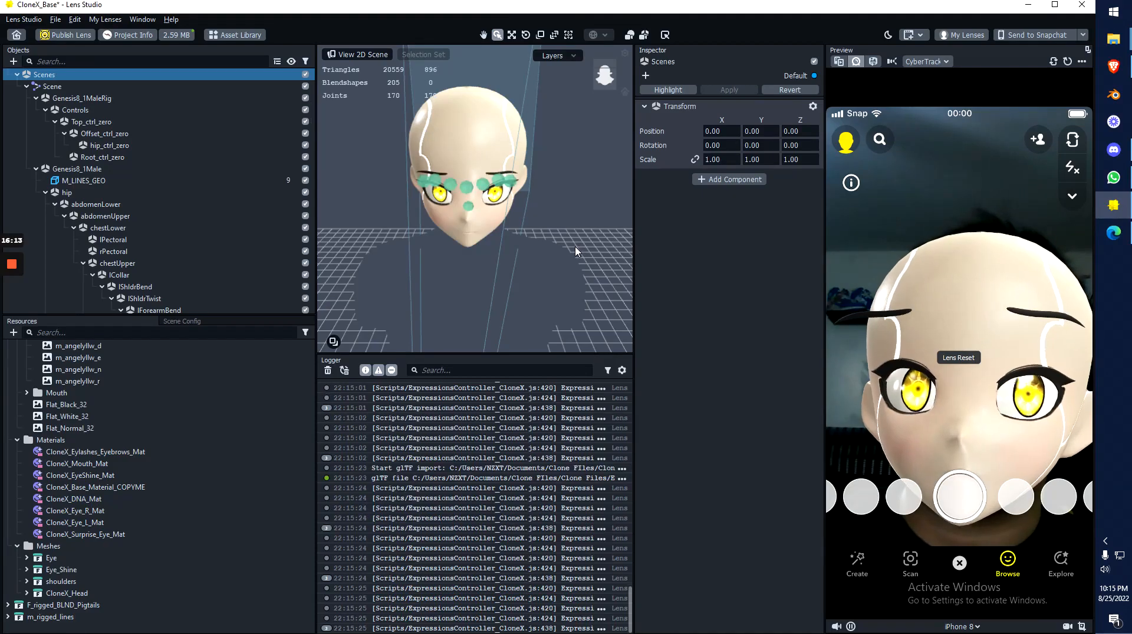
# Step: Select the M_LINES_GEO mesh in the newly imported eyebrow hierarchy and clear its skin
pyautogui.scroll(5, 472, 178)
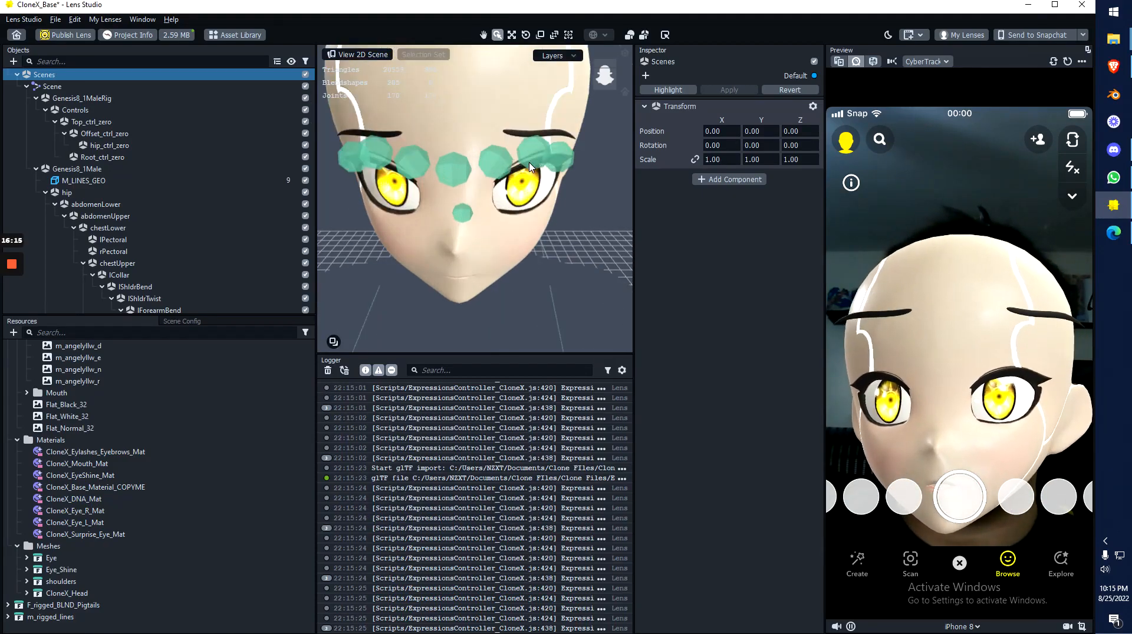
pyautogui.scroll(-5, 473, 178)
pyautogui.scroll(2, 491, 156)
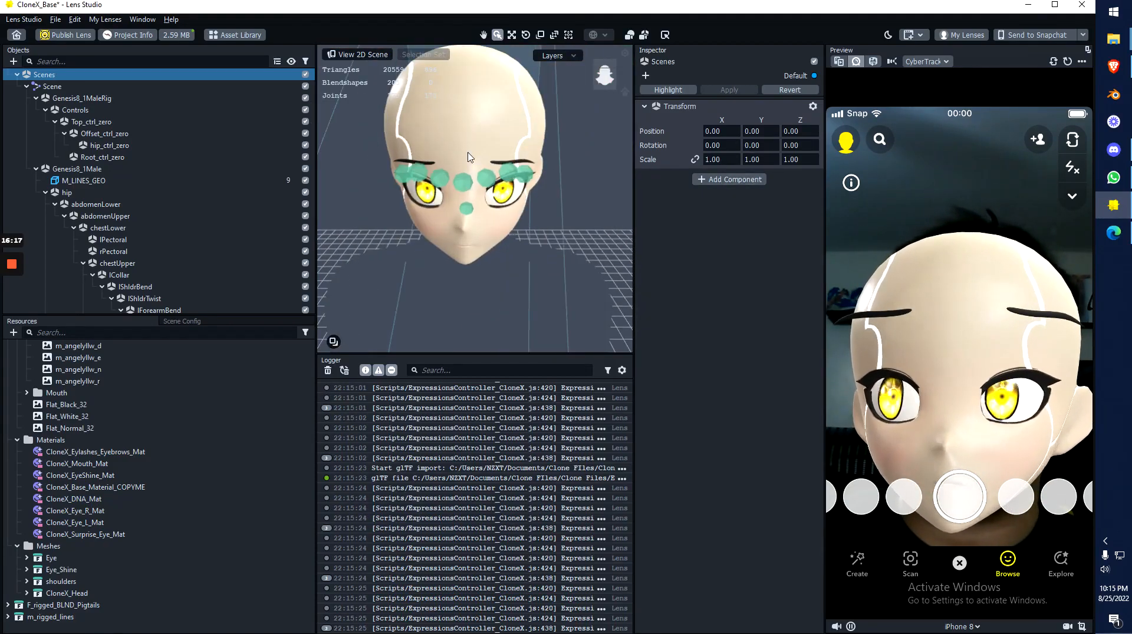
pyautogui.click(91, 179)
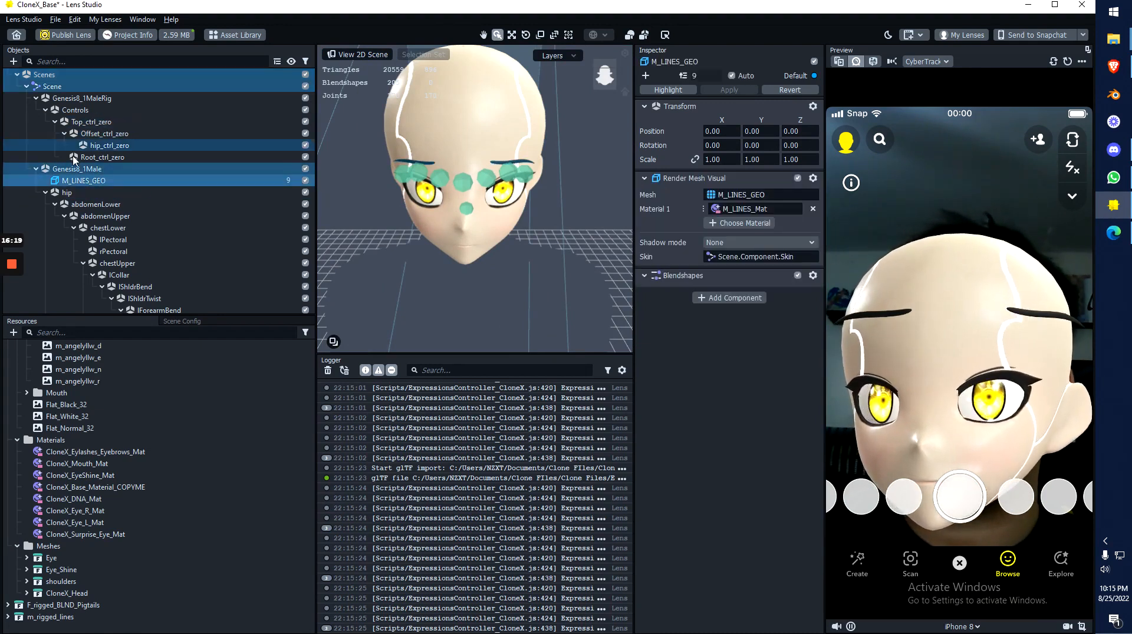
pyautogui.click(727, 259)
pyautogui.click(734, 266)
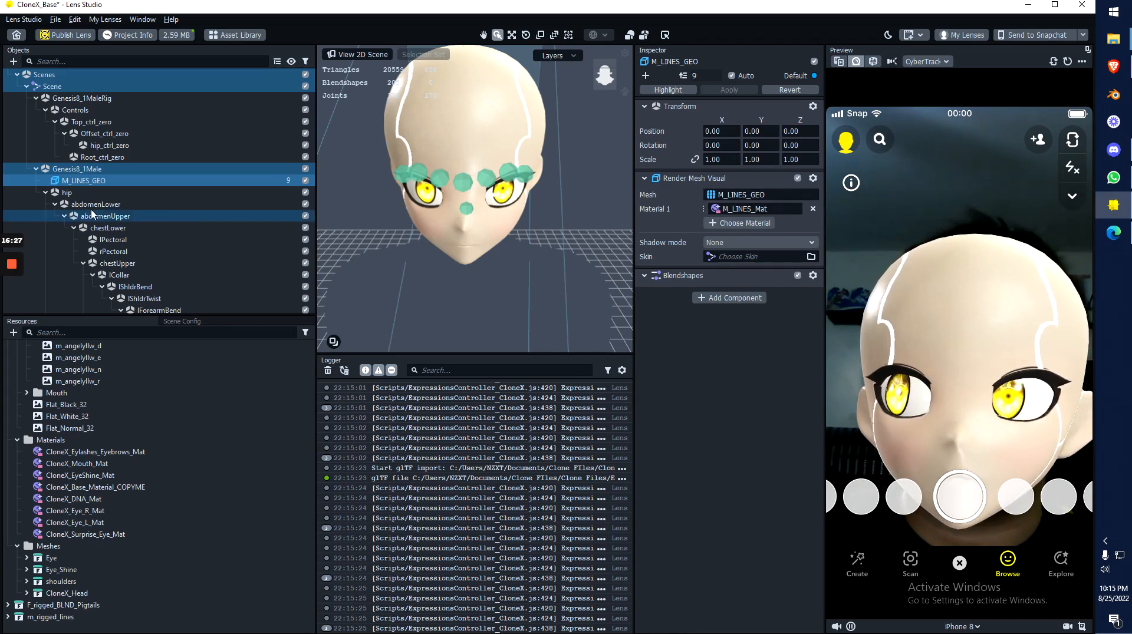
# Step: Move M_LINES_GEO out of the imported hierarchy to become a child of Character Expressions CloneX [Add Traits Here]
pyautogui.scroll(-2, 73, 183)
pyautogui.scroll(7, 99, 196)
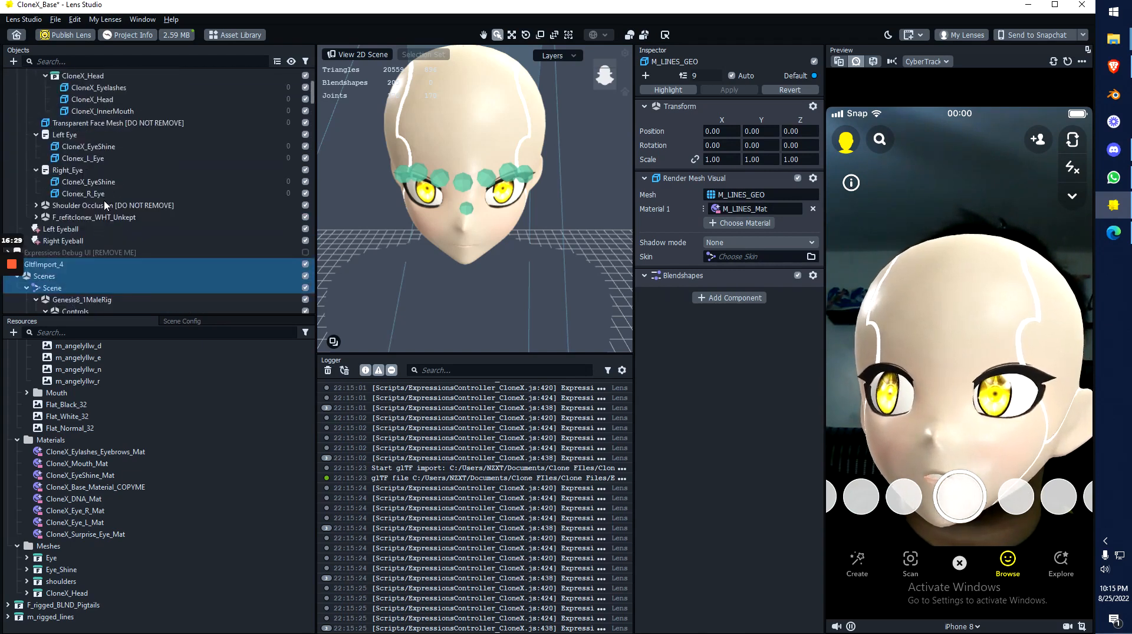
pyautogui.scroll(-3, 99, 197)
pyautogui.moveTo(91, 282); pyautogui.dragTo(159, 172)
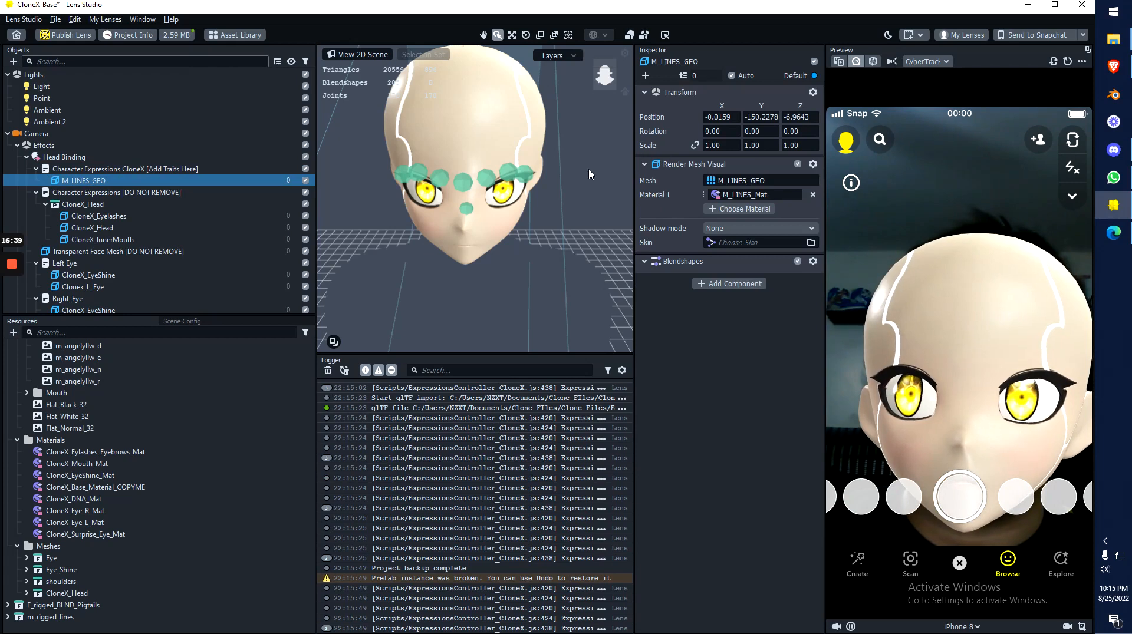
# Step: Set the scale of M_LINES_GEO under Character Expressions CloneX to 100 on the X, Y and Z axes
pyautogui.scroll(5, 516, 184)
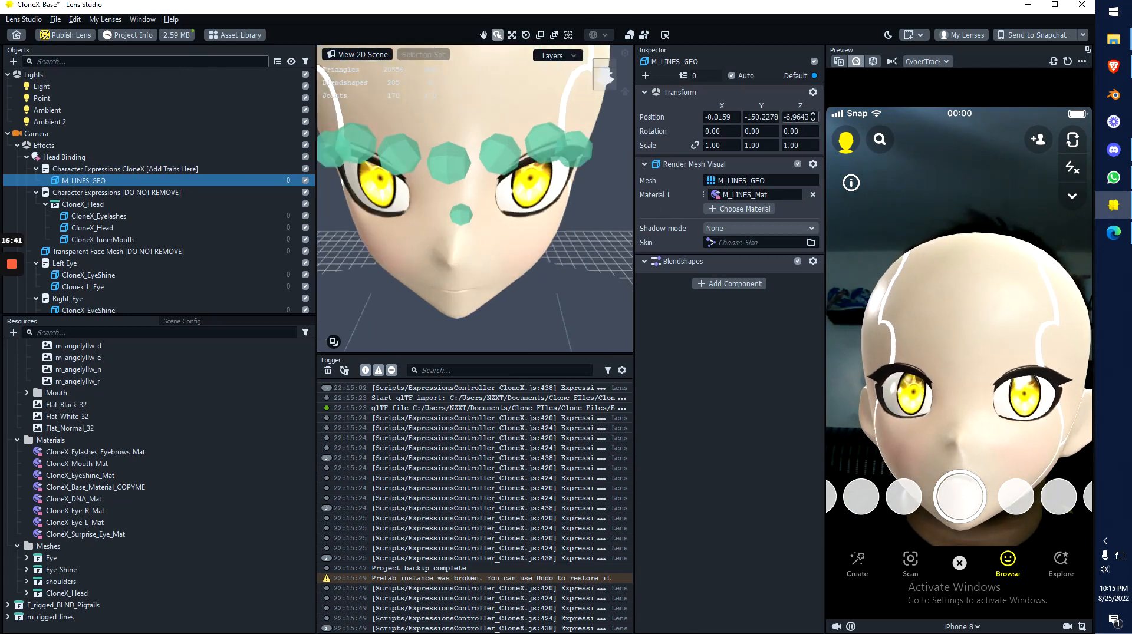
pyautogui.scroll(-5, 482, 182)
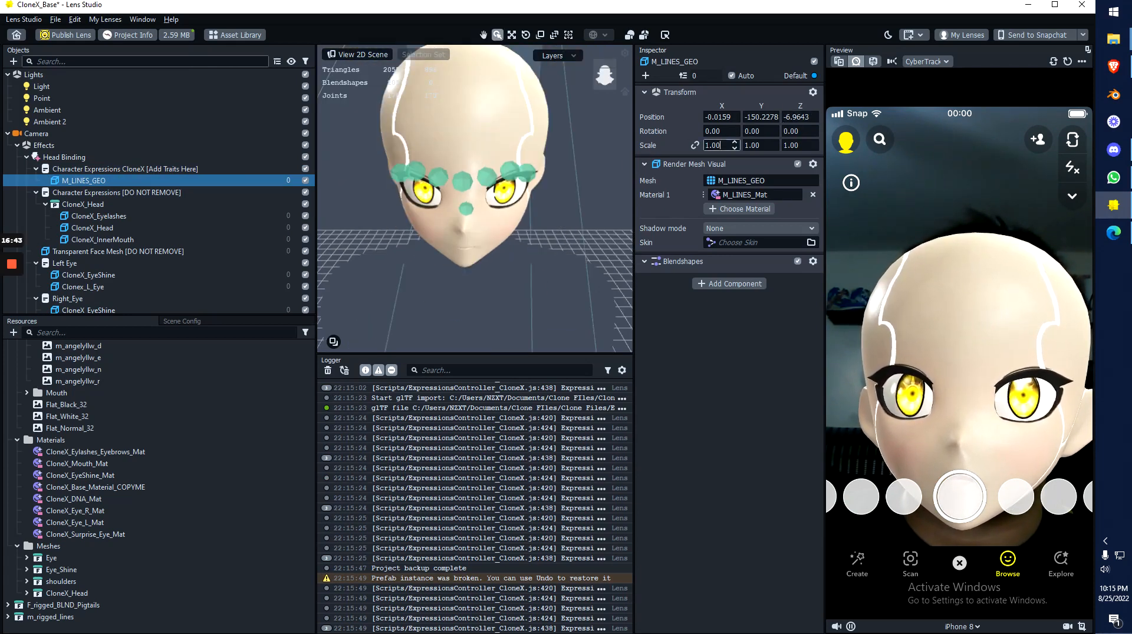
pyautogui.write('0')
pyautogui.press('Tab')
pyautogui.press('Tab')
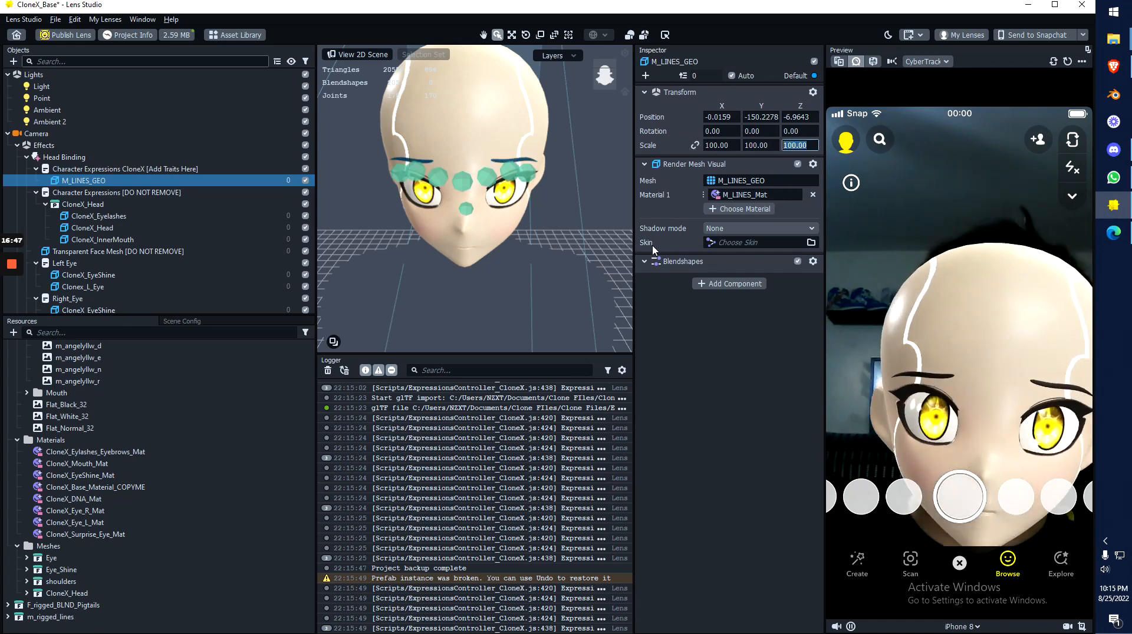
pyautogui.scroll(-5, 497, 230)
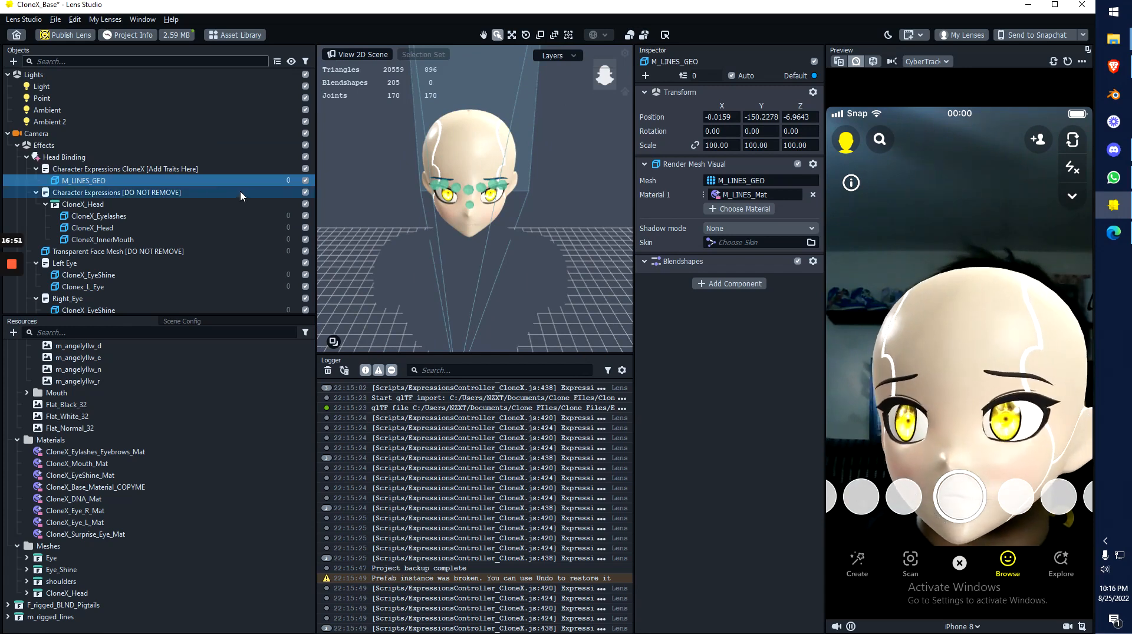
pyautogui.scroll(3, 518, 180)
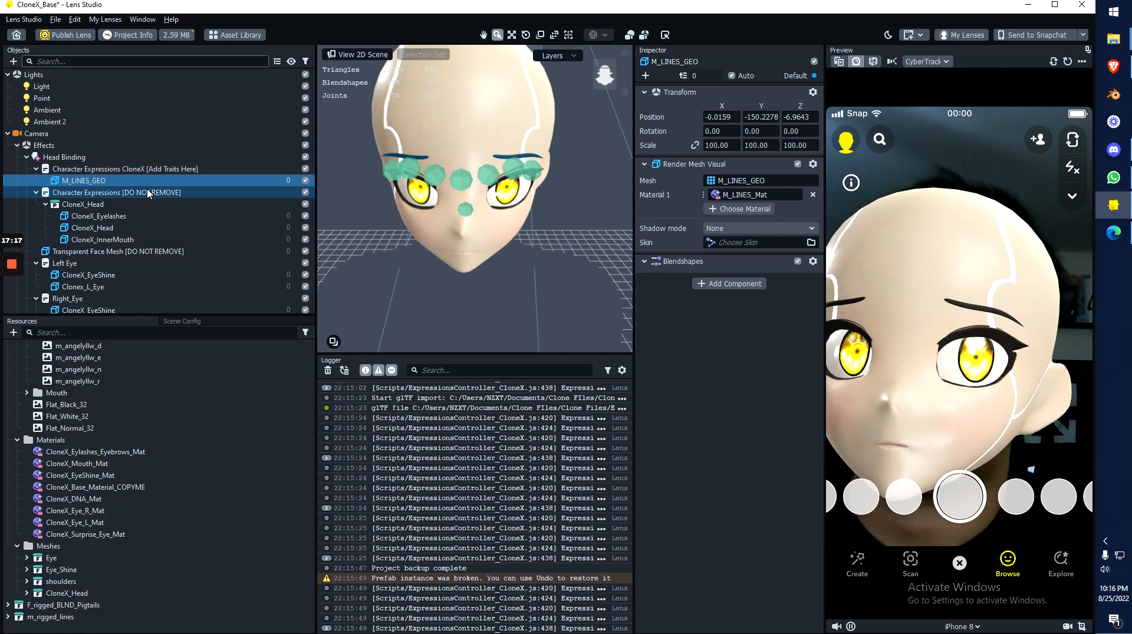
# Step: Import m_rigged_wht_stylish from the _male/_gltf folder of Hair-WHT_Stylish-Combined, with meters-to-centimeters conversion on
pyautogui.click(56, 20)
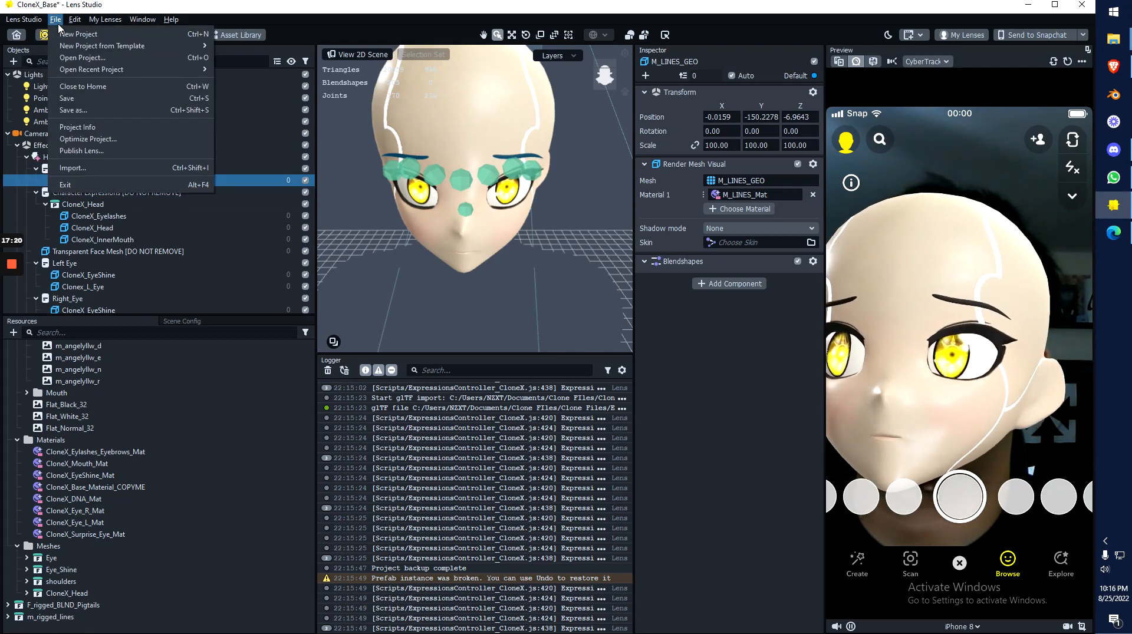
pyautogui.click(76, 170)
pyautogui.click(394, 112)
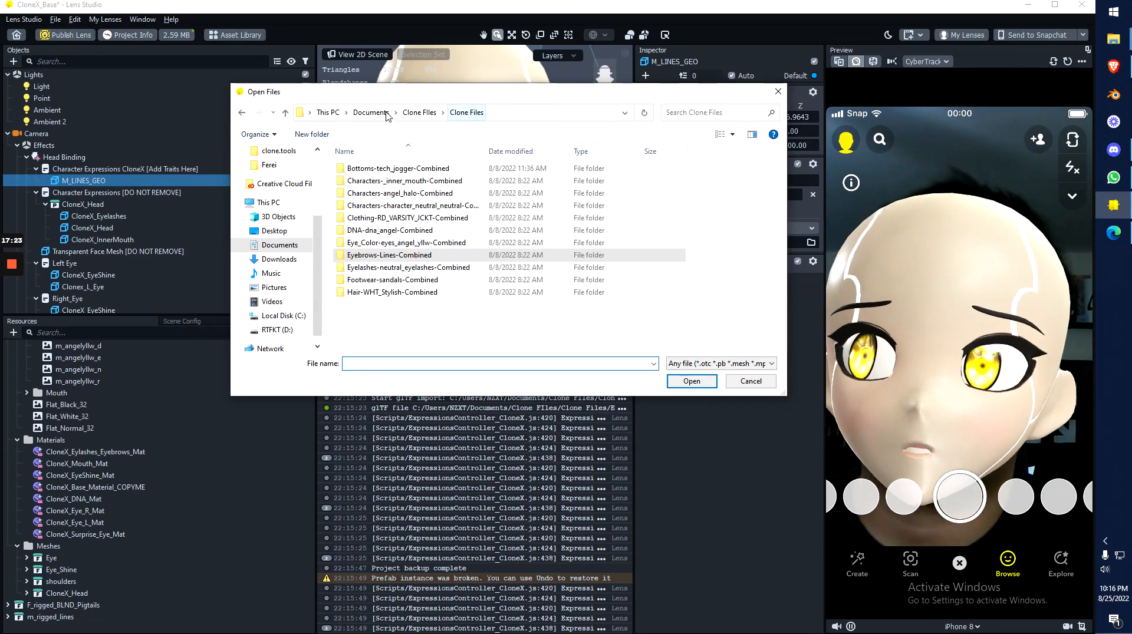
pyautogui.doubleClick(388, 293)
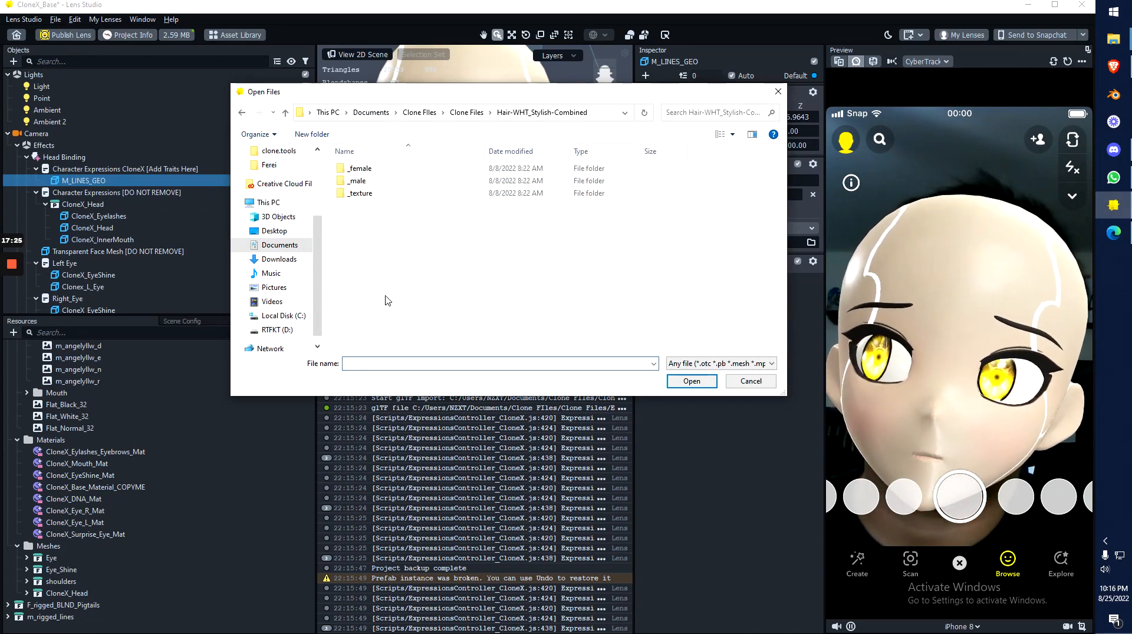
pyautogui.doubleClick(366, 182)
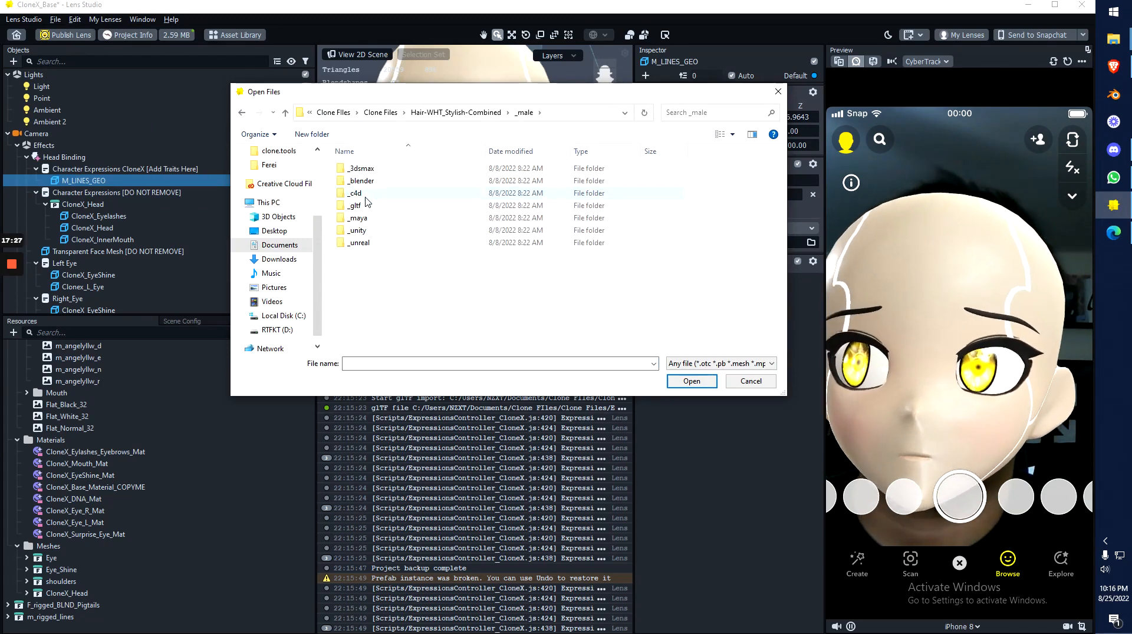
pyautogui.doubleClick(367, 205)
pyautogui.click(374, 169)
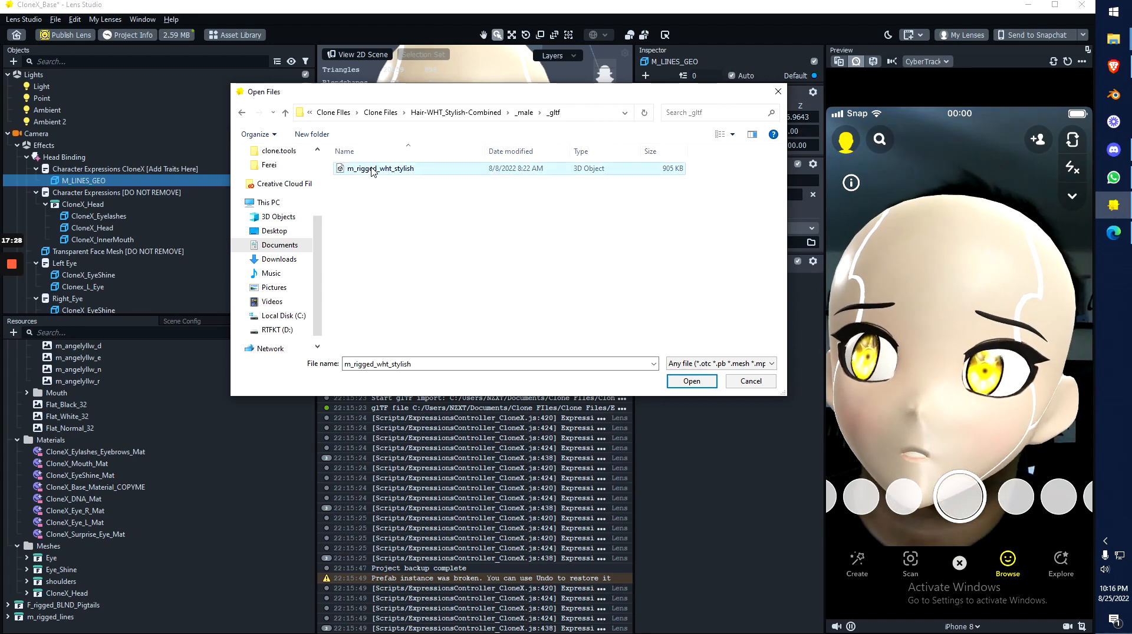
pyautogui.doubleClick(423, 171)
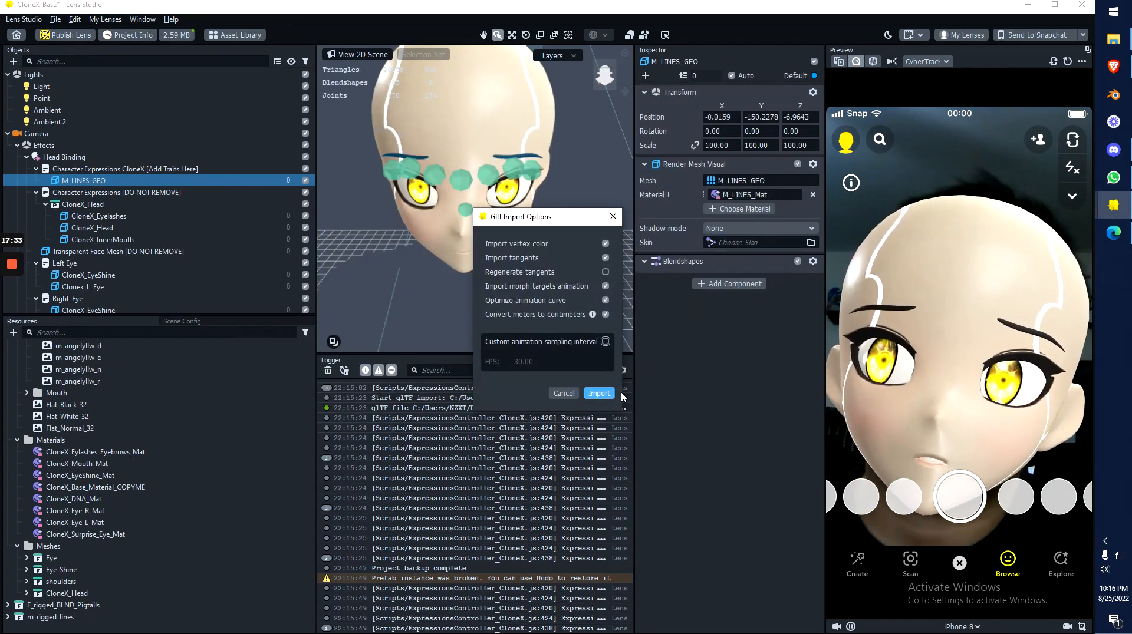
pyautogui.click(599, 393)
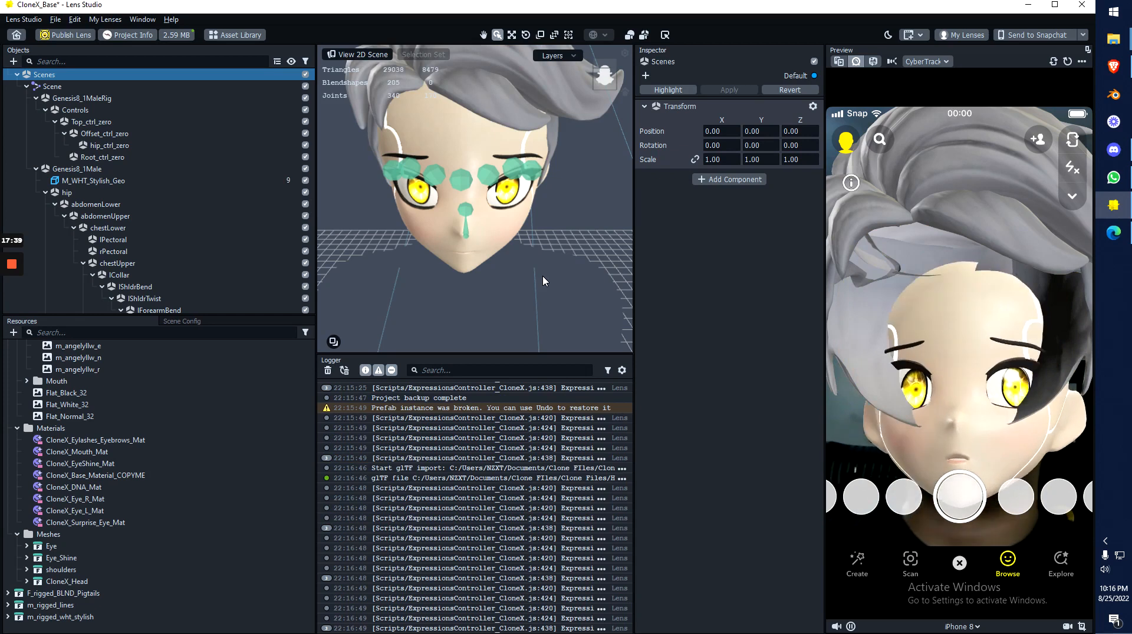
# Step: Move the M_WHT_Stylish_Geo hair mesh under Character Expressions CloneX [Add Traits Here] and clear its skin
pyautogui.click(88, 181)
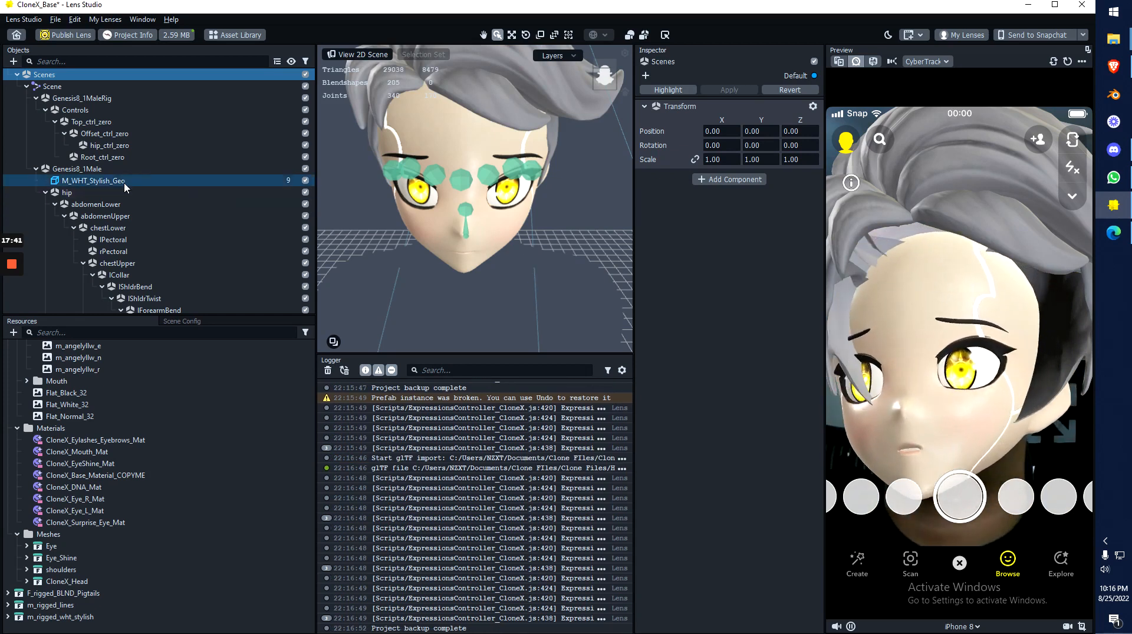
pyautogui.scroll(-1, 83, 155)
pyautogui.click(82, 150)
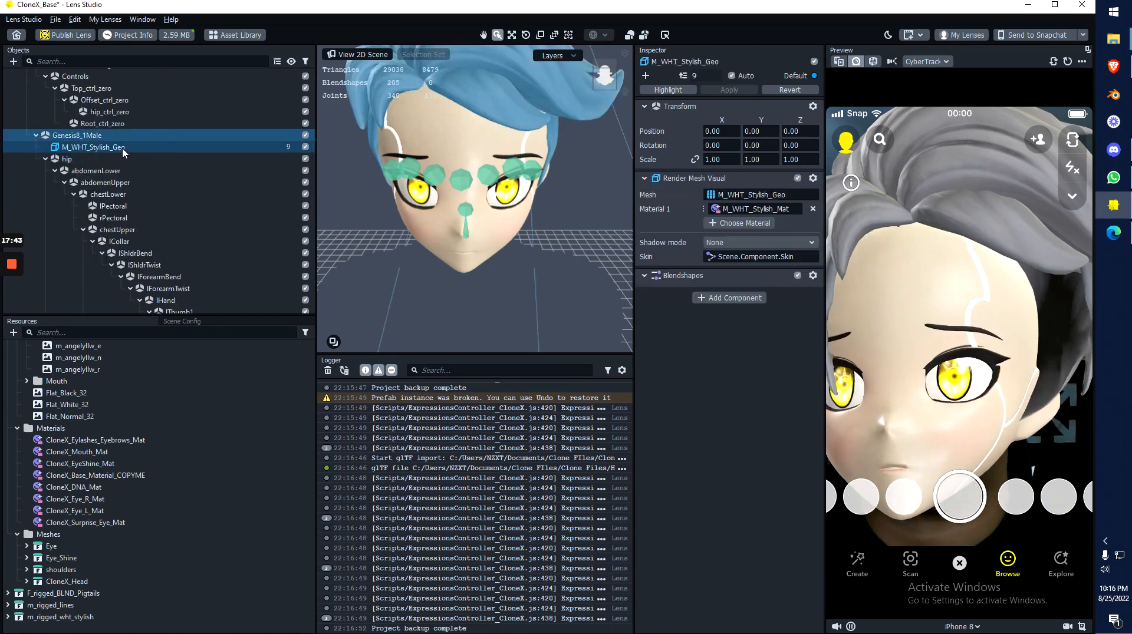
pyautogui.scroll(2, 121, 153)
pyautogui.moveTo(96, 216); pyautogui.dragTo(124, 171)
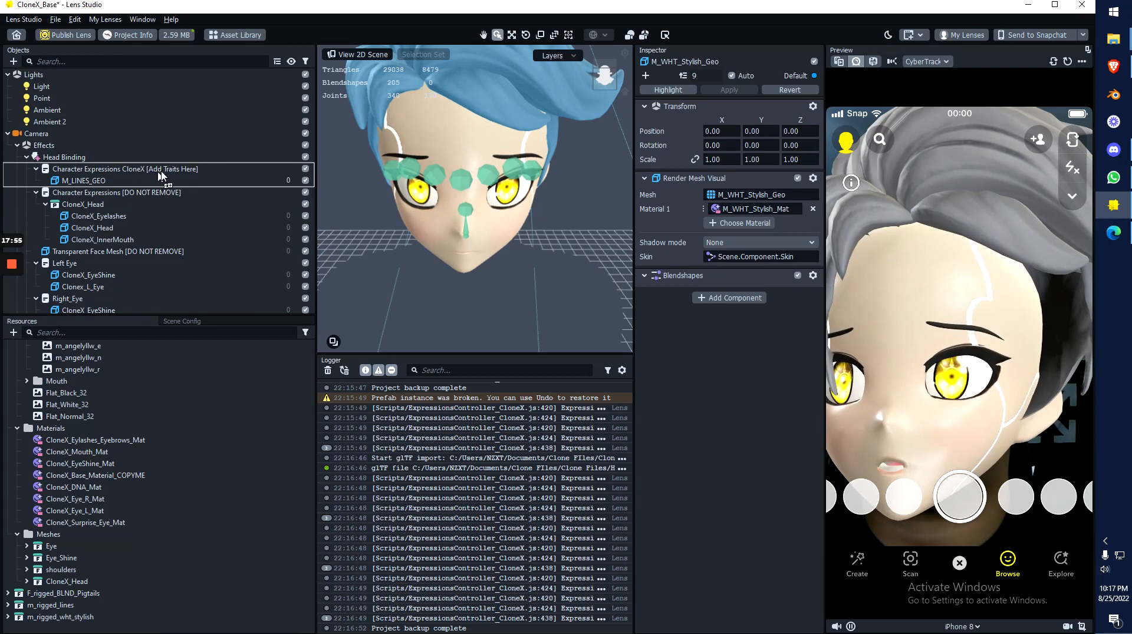
pyautogui.moveTo(183, 173); pyautogui.dragTo(176, 172)
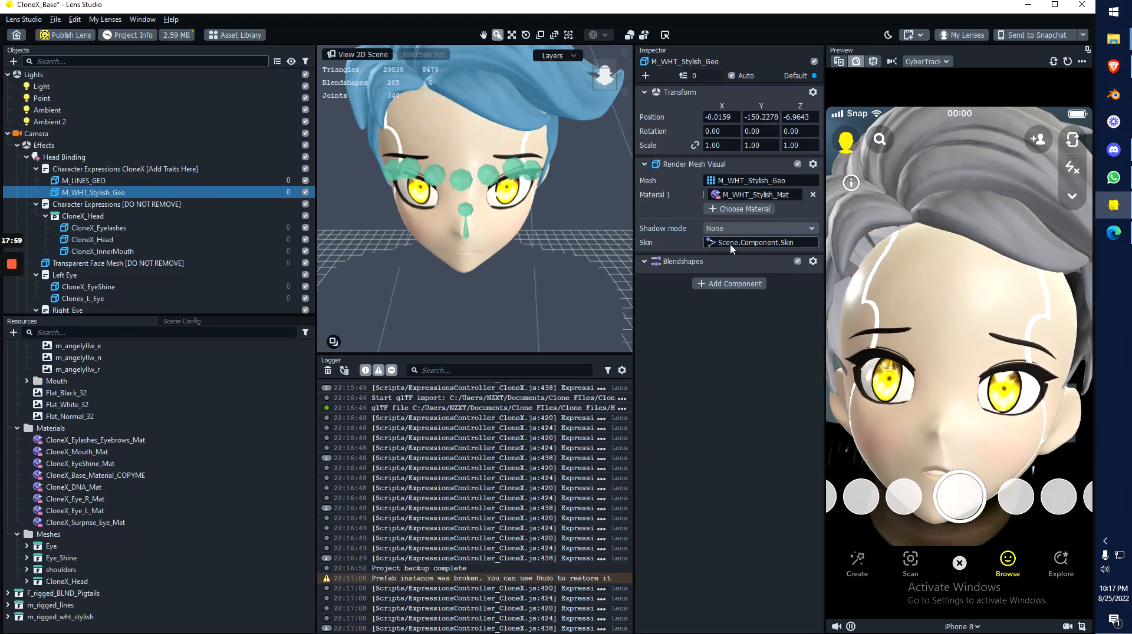
pyautogui.rightClick(772, 250)
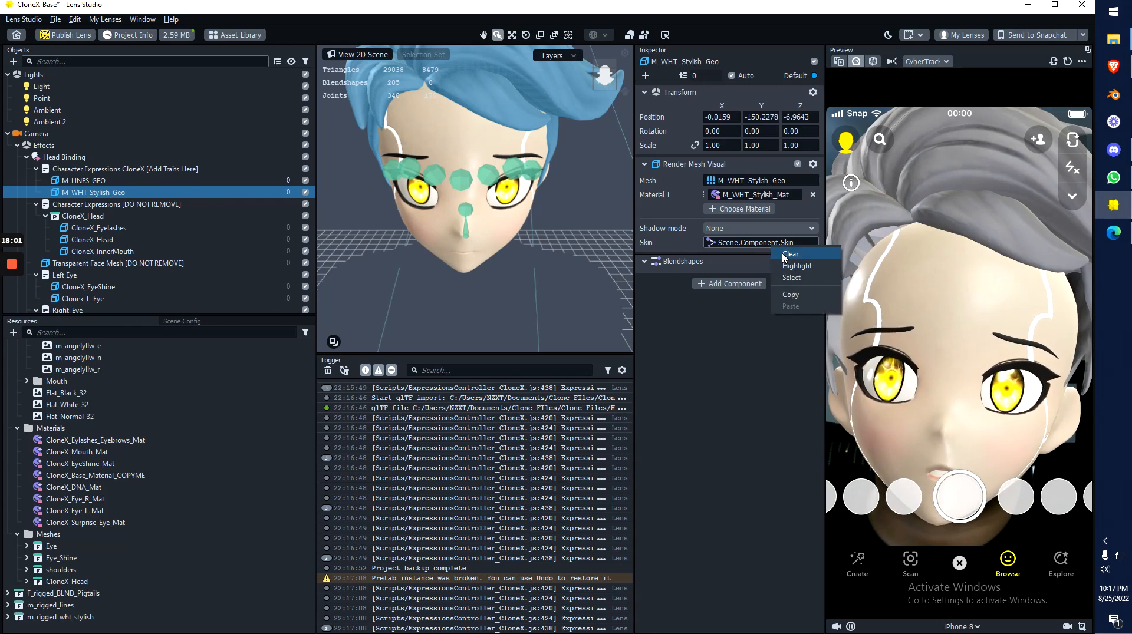
pyautogui.click(790, 254)
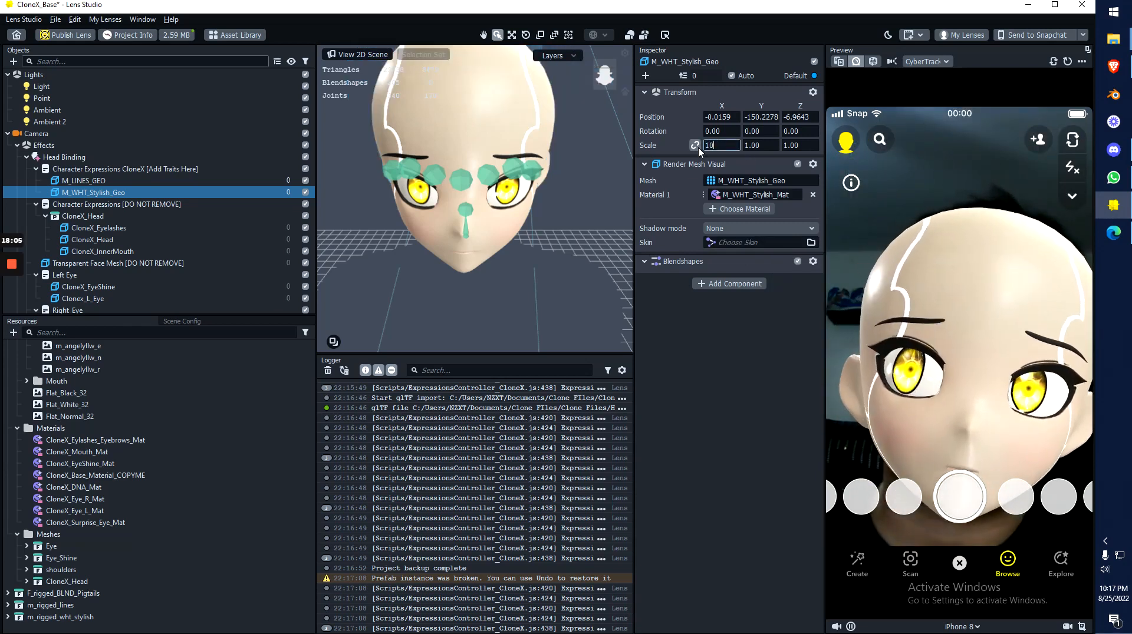
# Step: Set the scale of the M_WHT_Stylish_Geo hair mesh to 100 on the X, Y and Z axes
pyautogui.press('Tab')
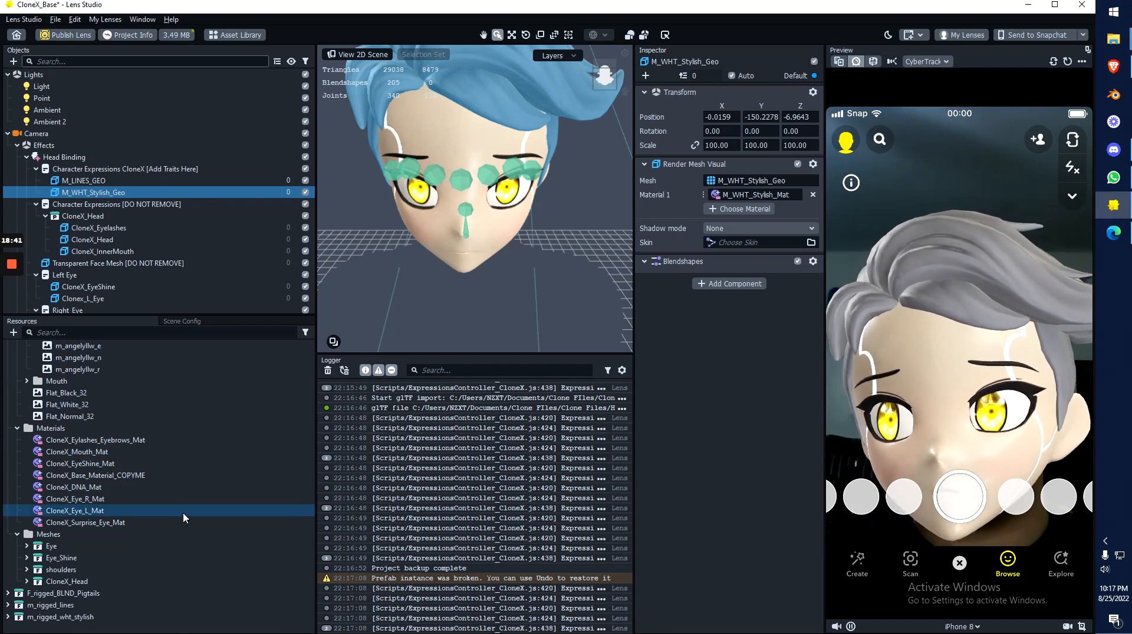
# Step: Examine the imported M_LINES_Mat material of m_rigged_lines, including its base texture, normal map and lighting parameters
pyautogui.click(22, 558)
pyautogui.click(27, 557)
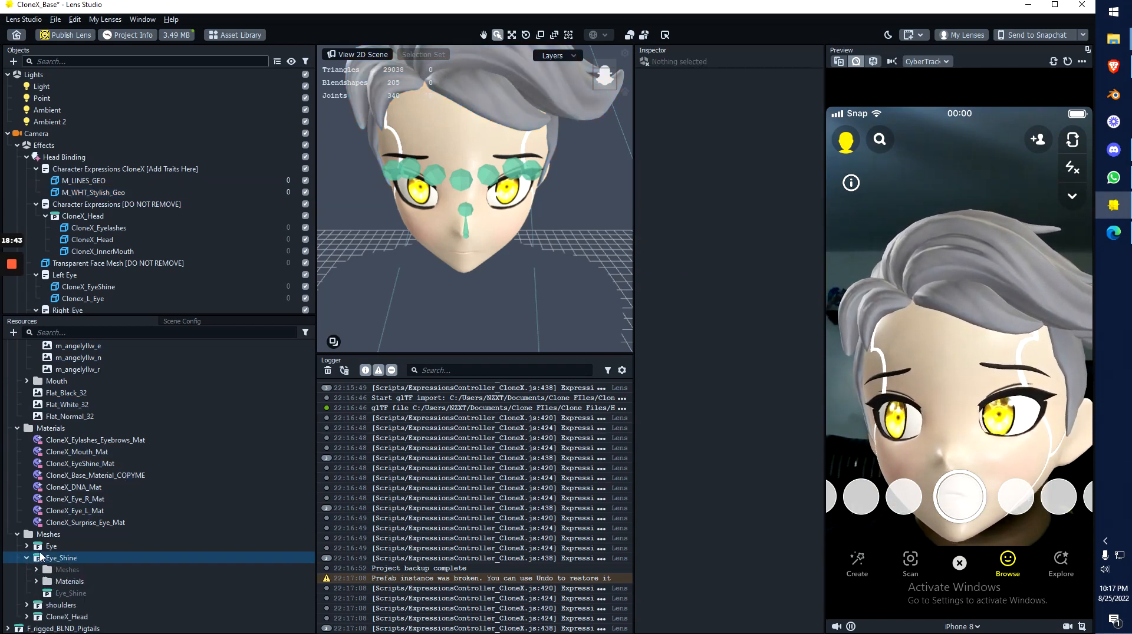
pyautogui.scroll(-1, 26, 580)
pyautogui.click(36, 546)
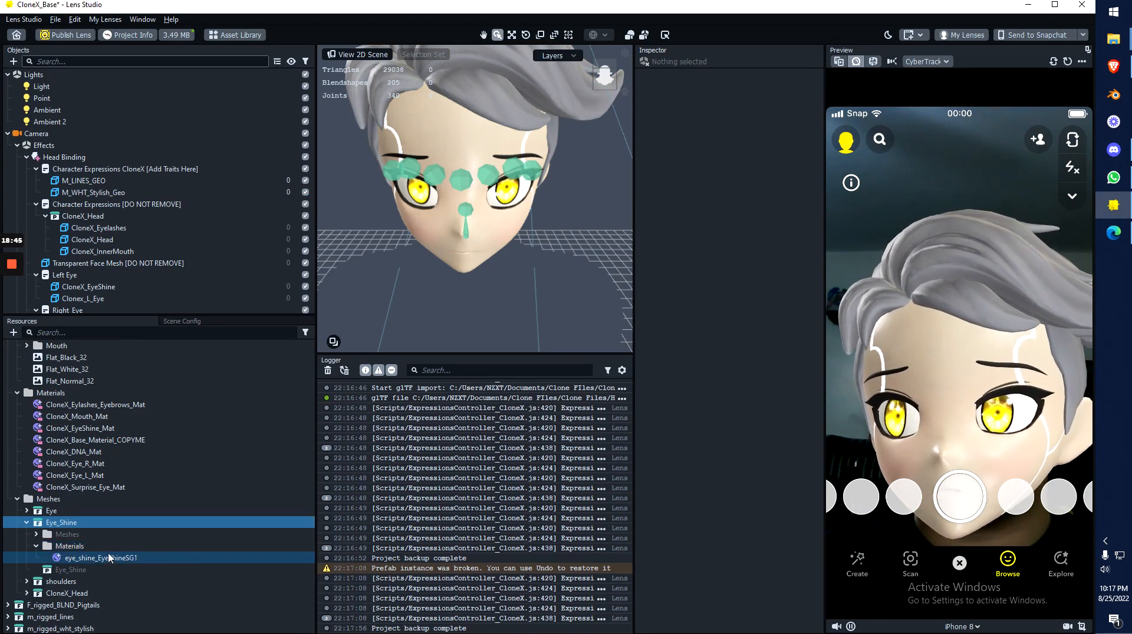
pyautogui.scroll(-1, 31, 583)
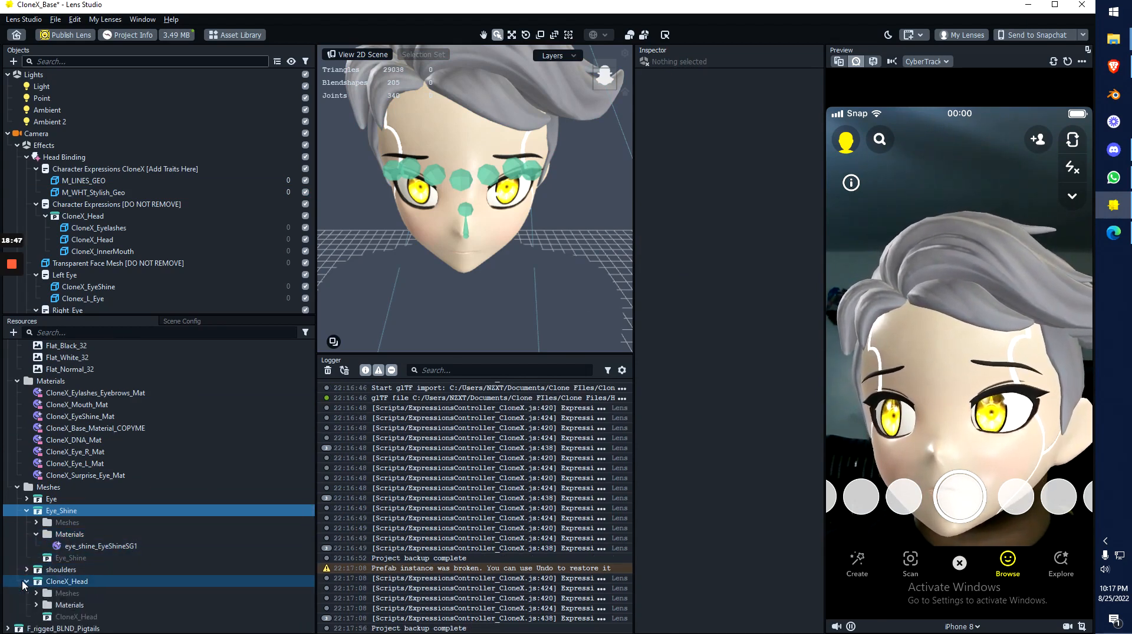
pyautogui.scroll(-1, 23, 584)
pyautogui.click(7, 606)
pyautogui.scroll(-2, 27, 600)
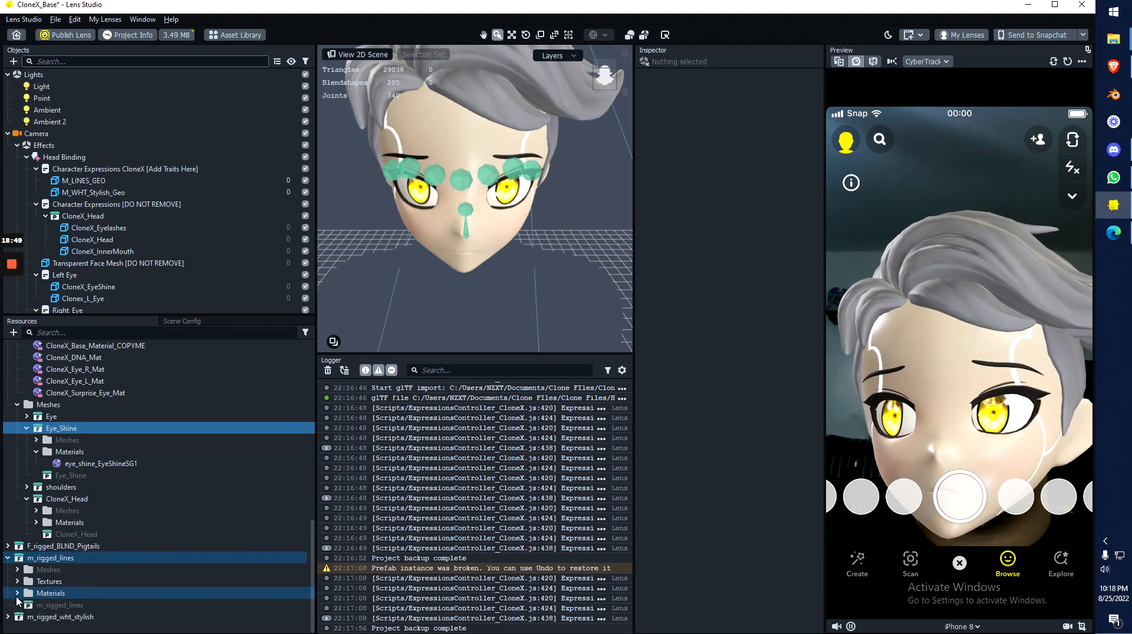
pyautogui.scroll(-1, 126, 543)
pyautogui.click(17, 582)
pyautogui.click(71, 593)
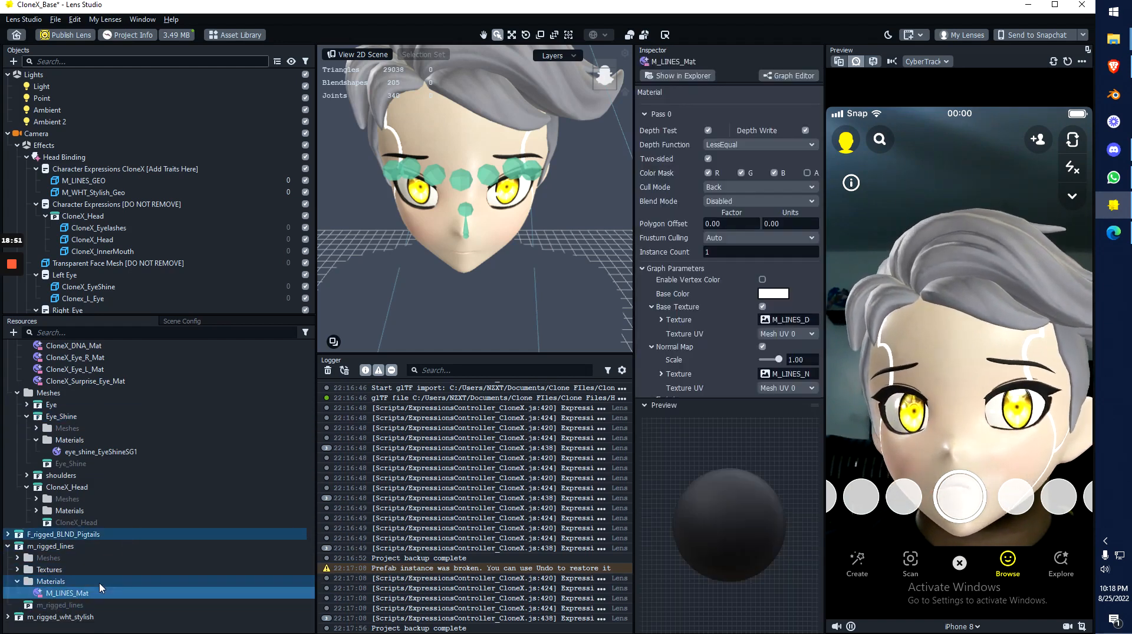
pyautogui.scroll(-5, 724, 244)
pyautogui.scroll(-1, 746, 208)
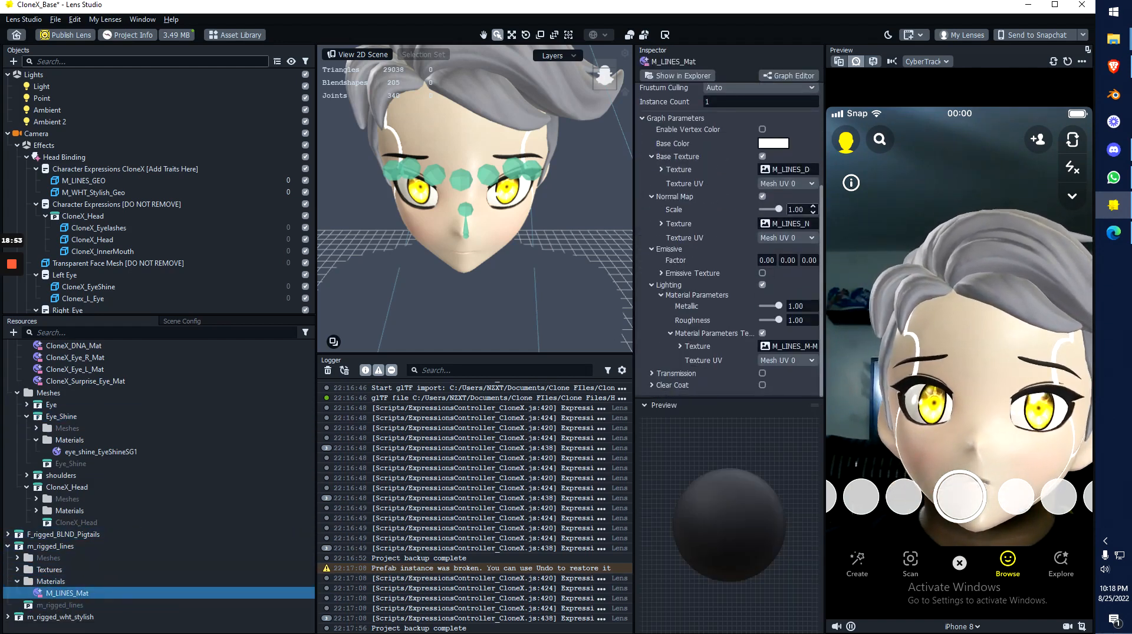
pyautogui.scroll(6, 147, 501)
pyautogui.scroll(1, 188, 395)
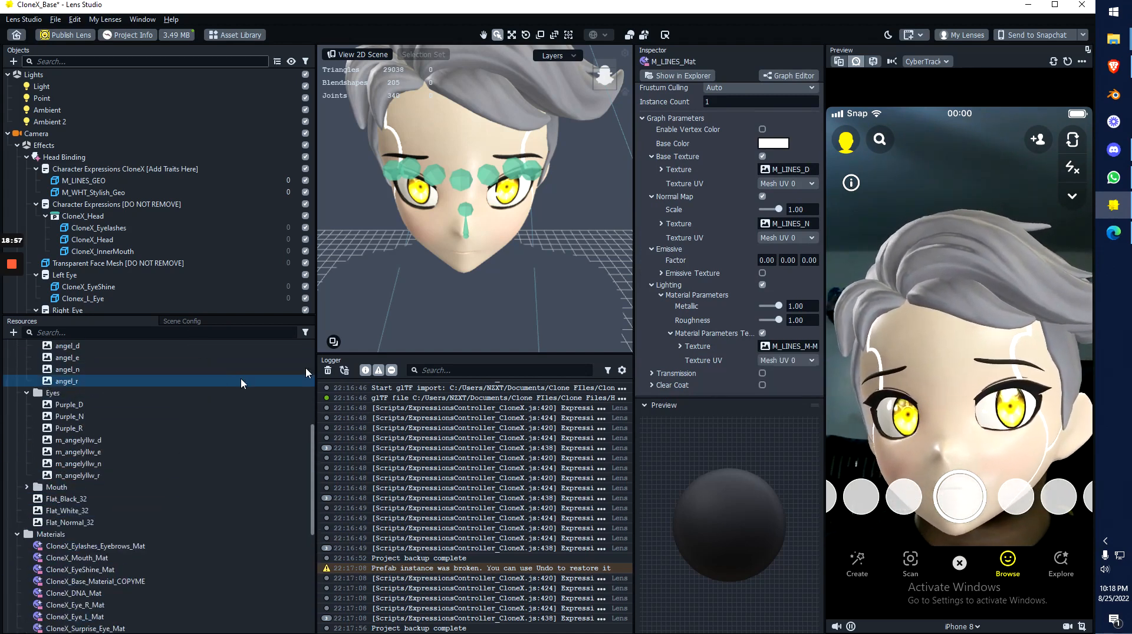
pyautogui.scroll(5, 737, 231)
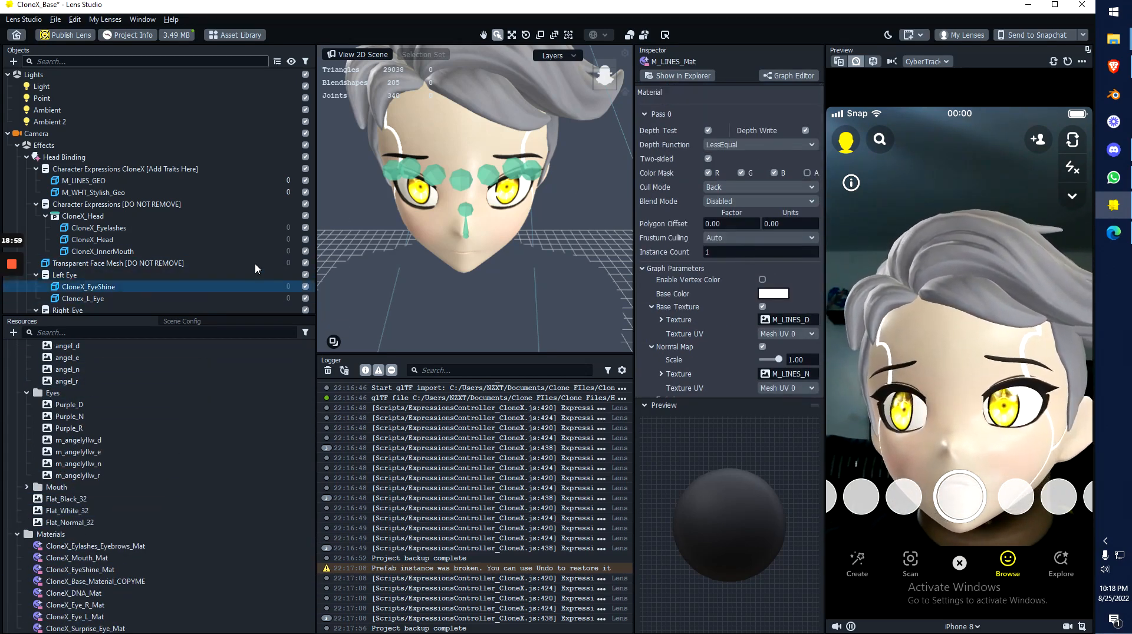
# Step: Import m_rigged_angel_halo from the _male/_gltf folder of Characters-angel_halo-Combined, with meters-to-centimeters conversion on
pyautogui.click(55, 19)
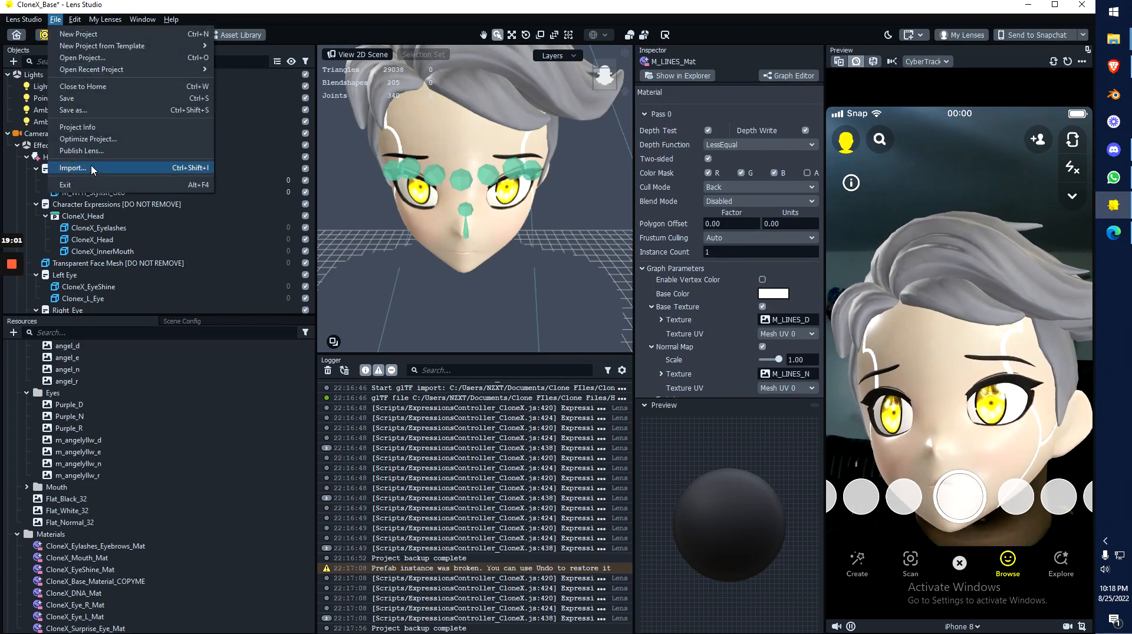
pyautogui.click(72, 168)
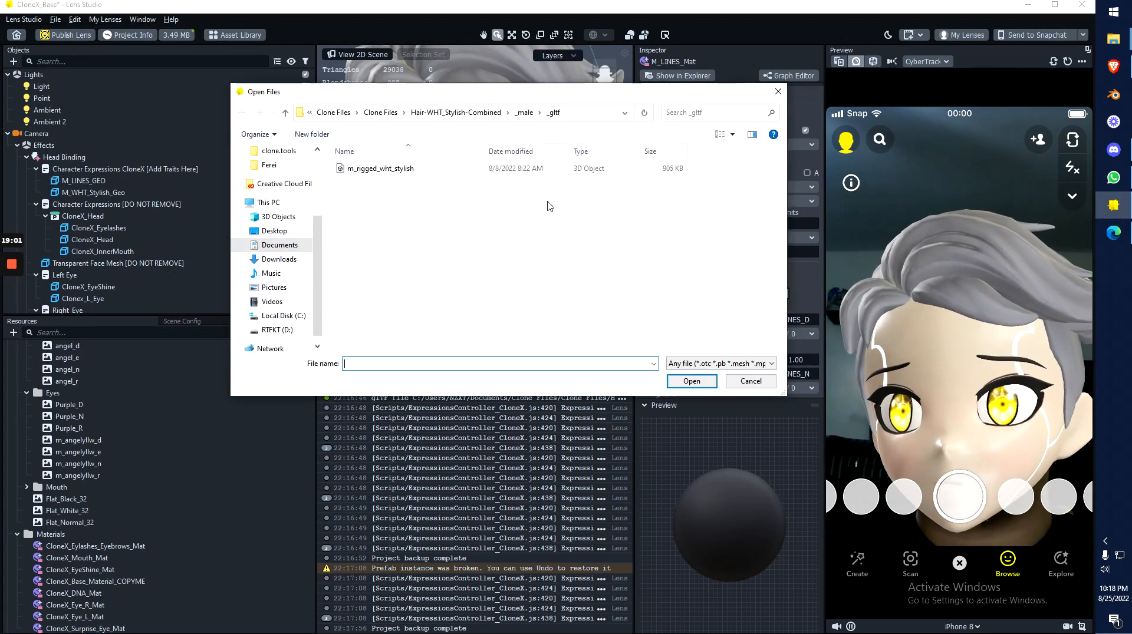
pyautogui.click(377, 113)
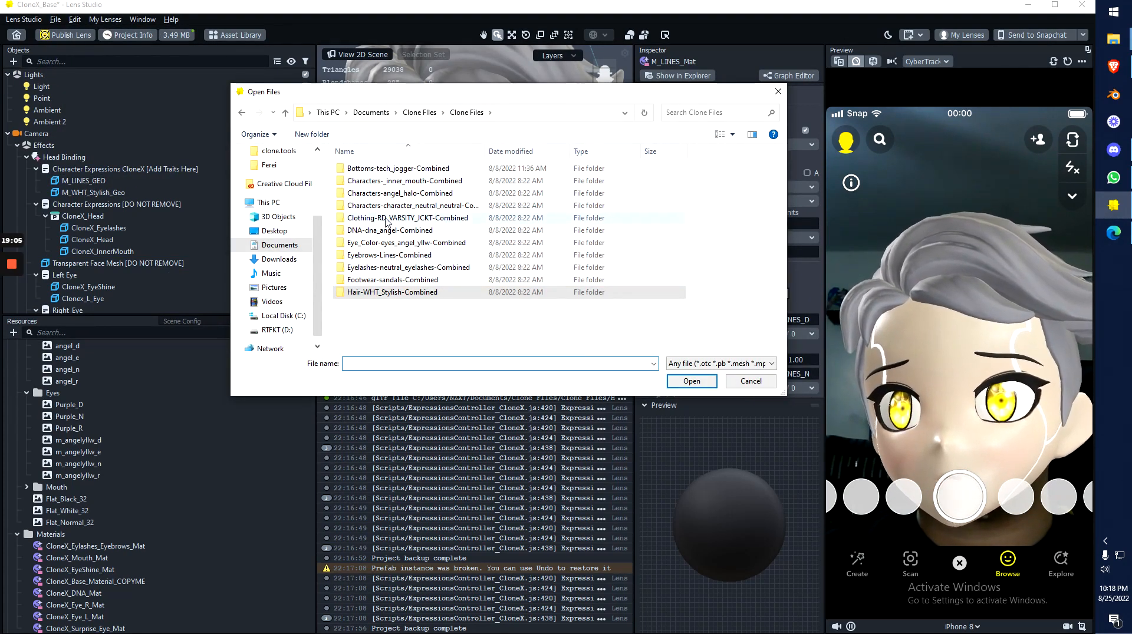
pyautogui.doubleClick(405, 197)
pyautogui.doubleClick(388, 181)
pyautogui.doubleClick(374, 207)
pyautogui.click(367, 171)
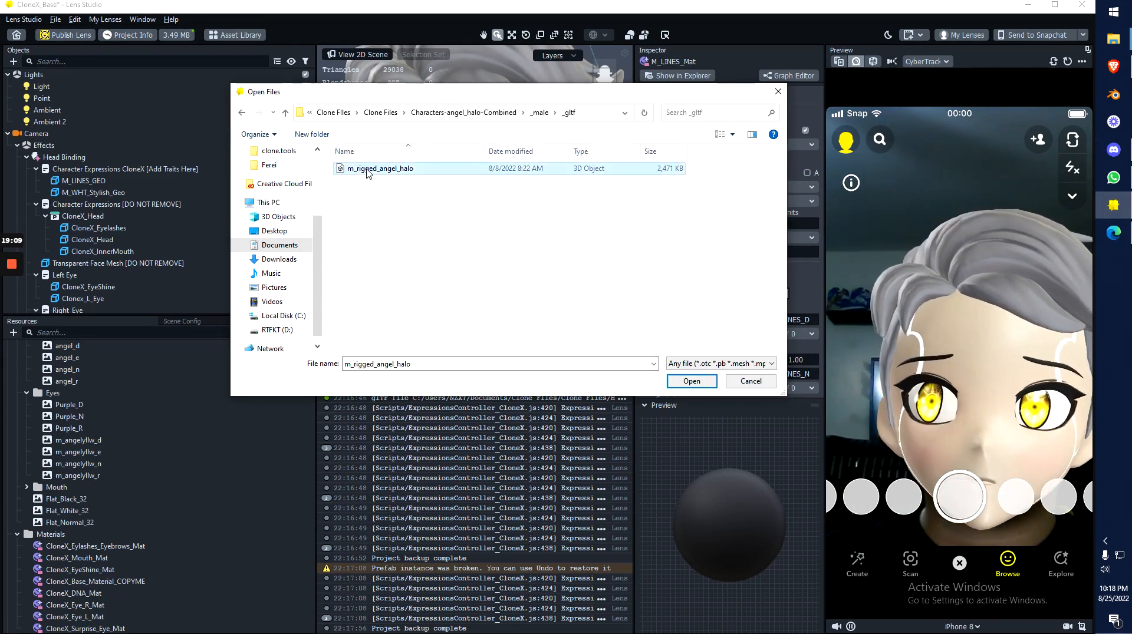
pyautogui.doubleClick(383, 170)
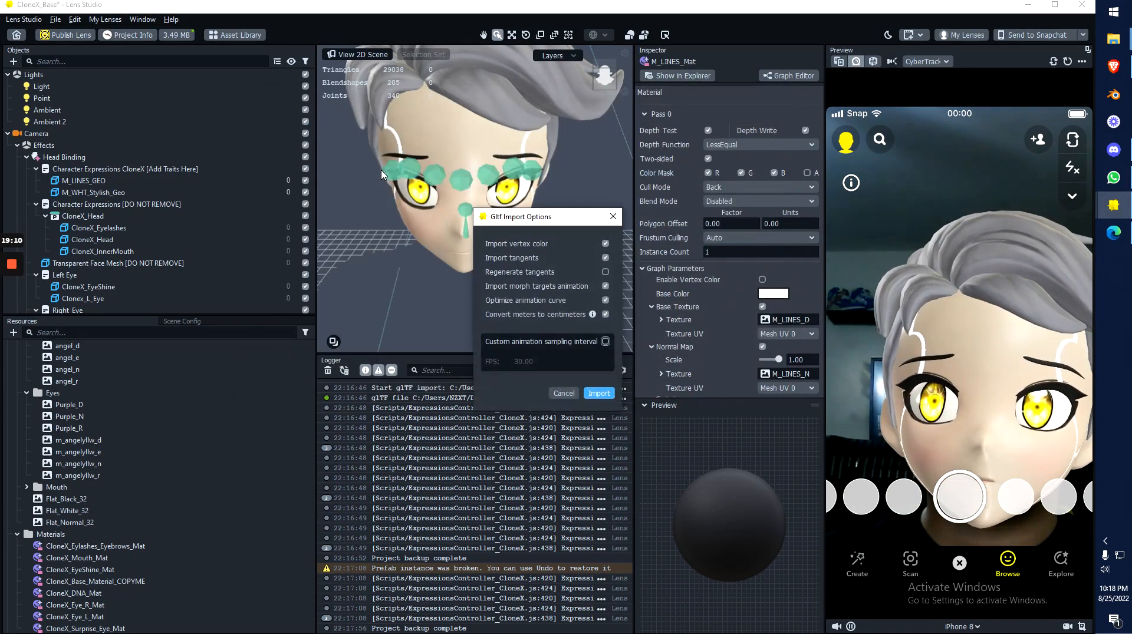
pyautogui.click(598, 393)
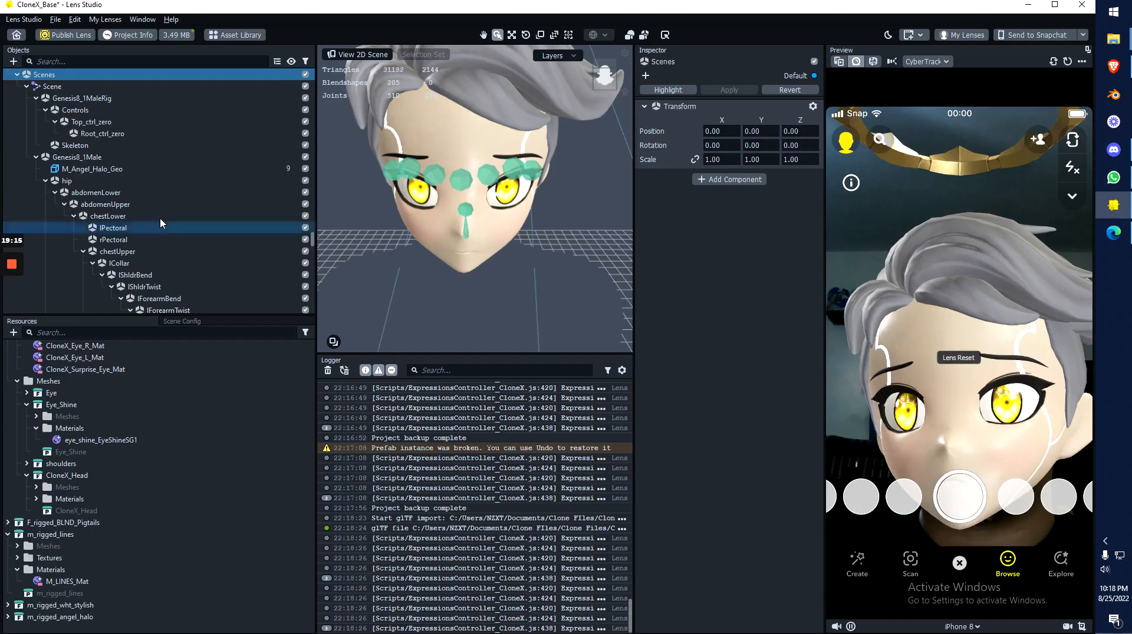
# Step: Move the M_Angel_Halo_Geo mesh under Character Expressions CloneX [Add Traits Here] and clear its skin
pyautogui.click(97, 170)
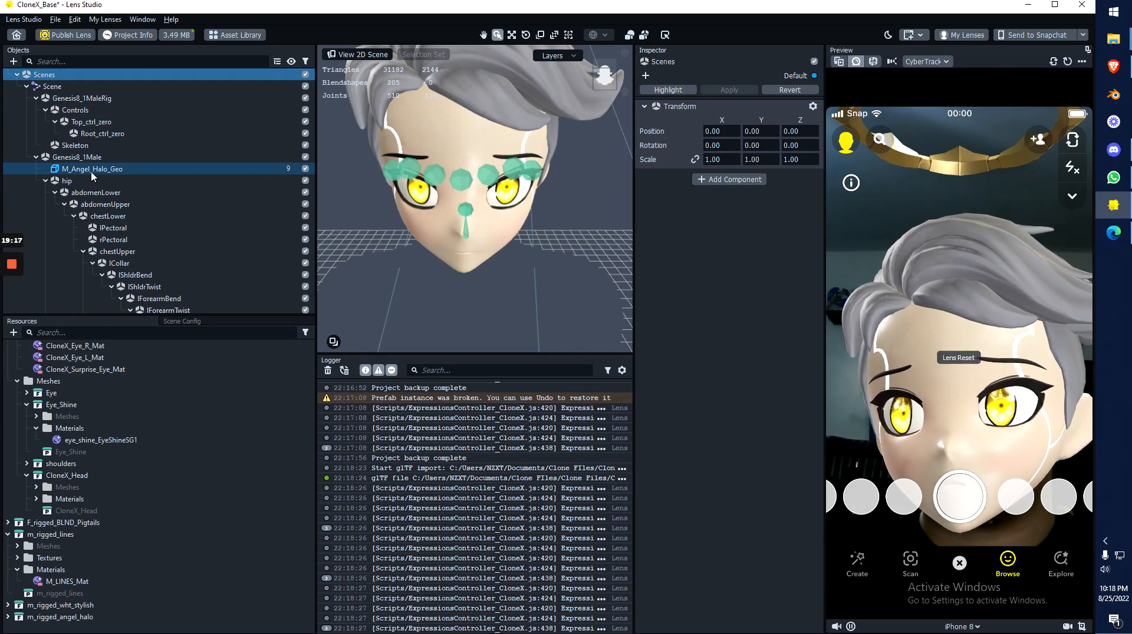
pyautogui.moveTo(99, 175)
pyautogui.mouseDown()
pyautogui.moveTo(121, 44)
pyautogui.moveTo(133, 77)
pyautogui.moveTo(127, 217)
pyautogui.moveTo(105, 171)
pyautogui.mouseUp()
pyautogui.doubleClick(96, 206)
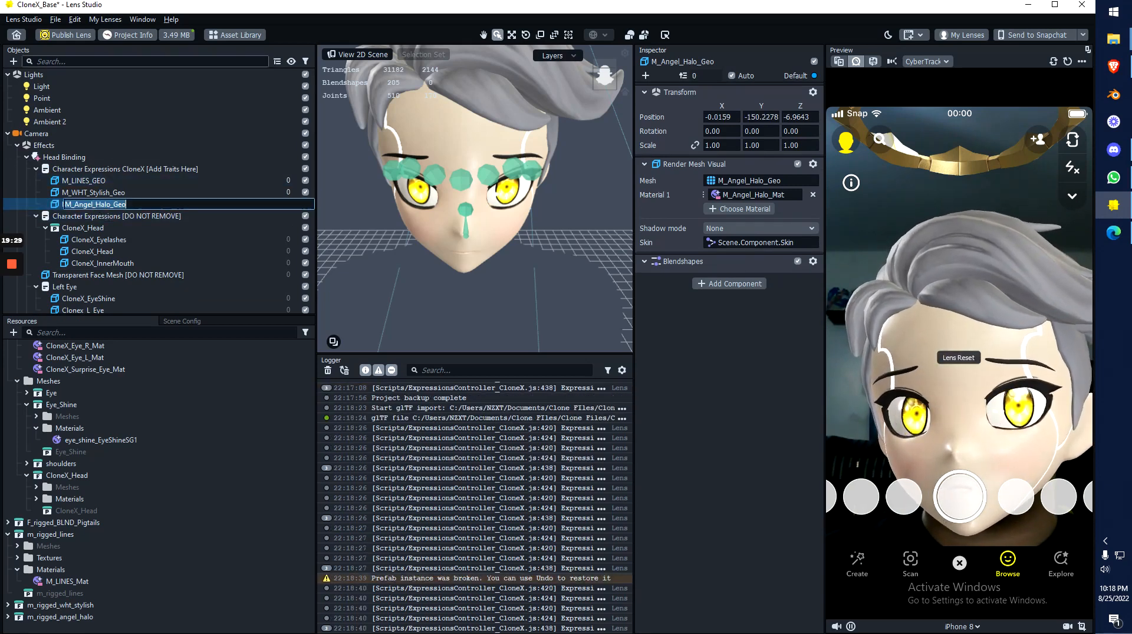
pyautogui.click(720, 335)
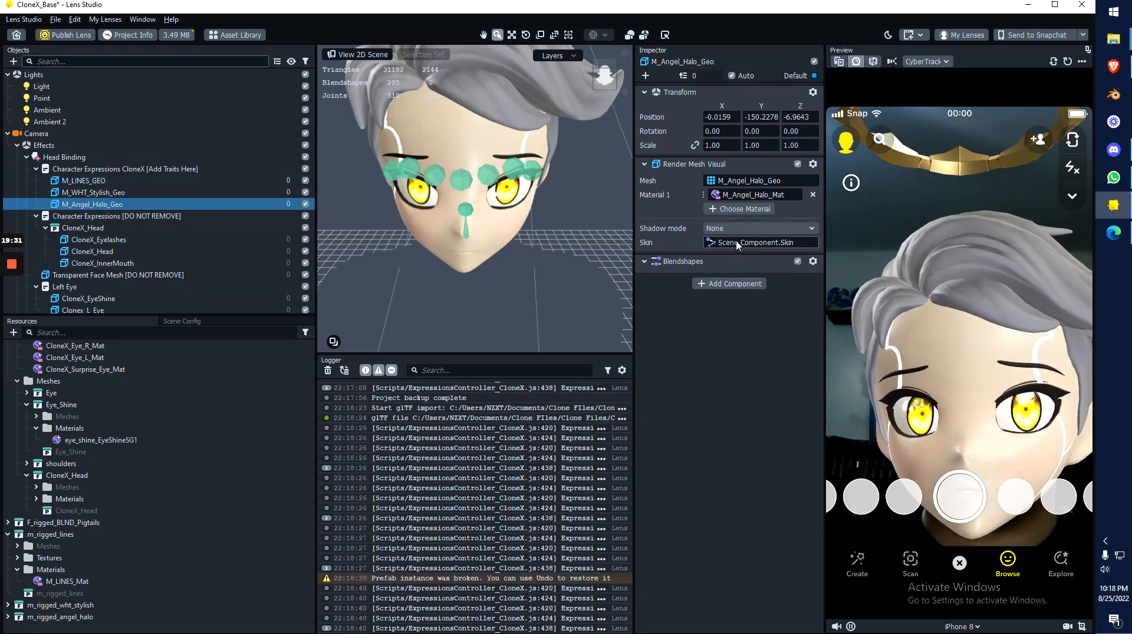
pyautogui.rightClick(719, 243)
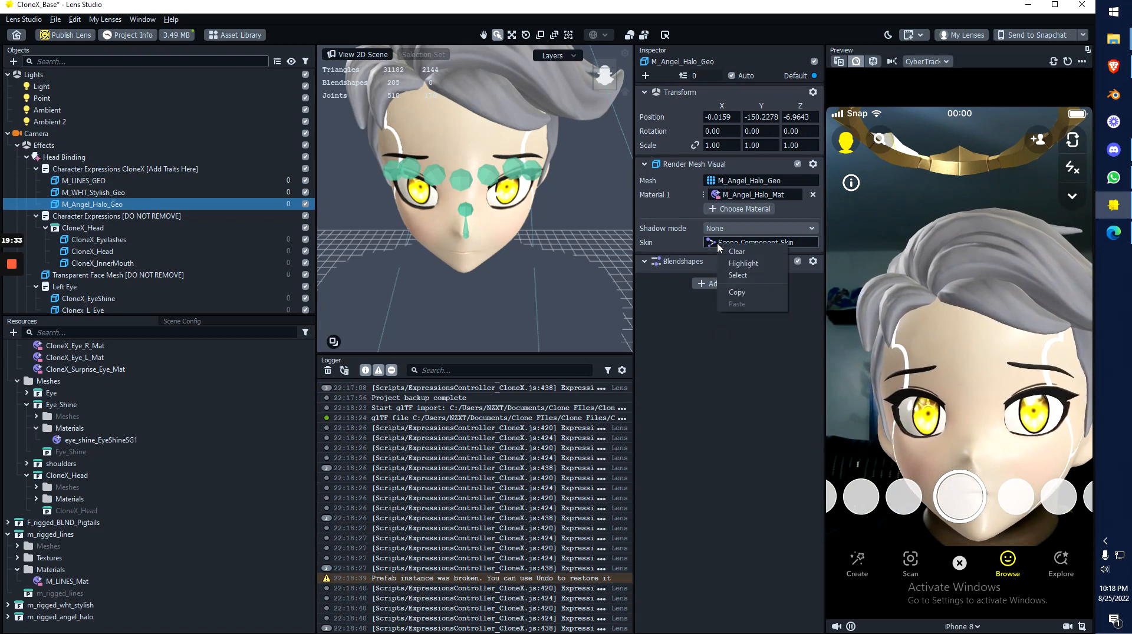
pyautogui.click(724, 249)
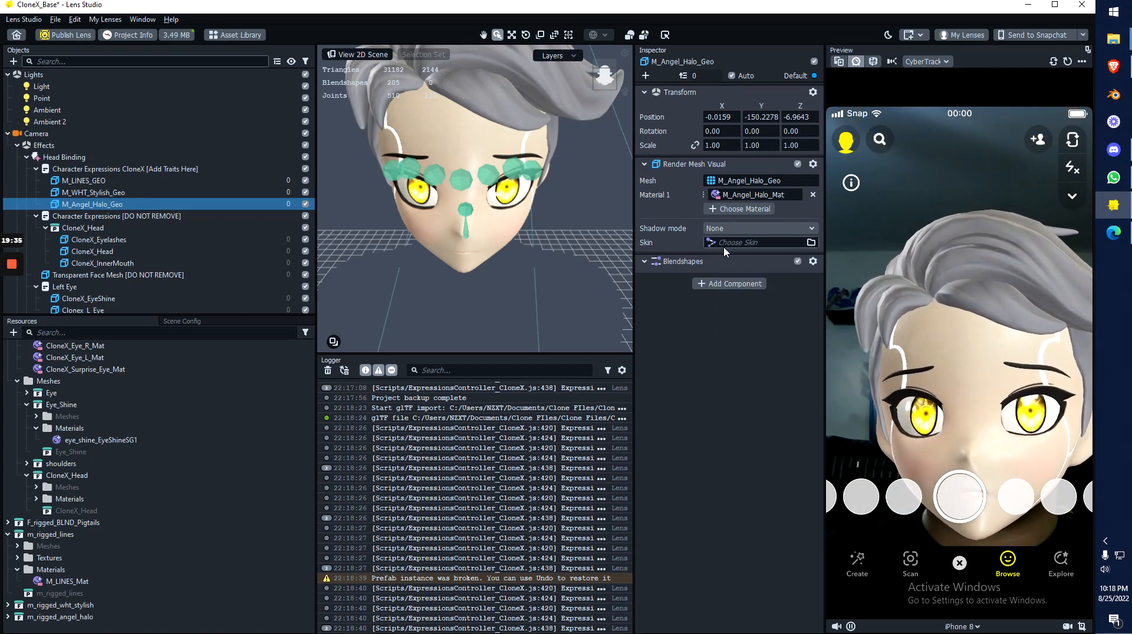
# Step: Set the scale of M_Angel_Halo_Geo to 100 on the X, Y and Z axes
pyautogui.click(718, 145)
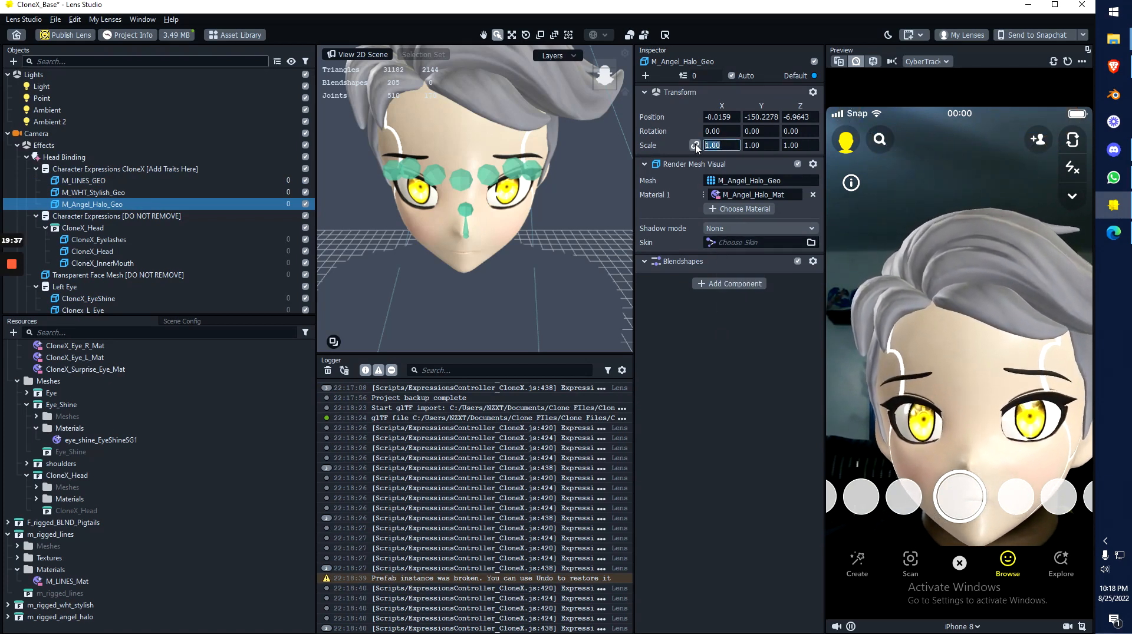
pyautogui.write('100')
pyautogui.press('Tab')
pyautogui.write('100')
pyautogui.press('Tab')
pyautogui.write('100')
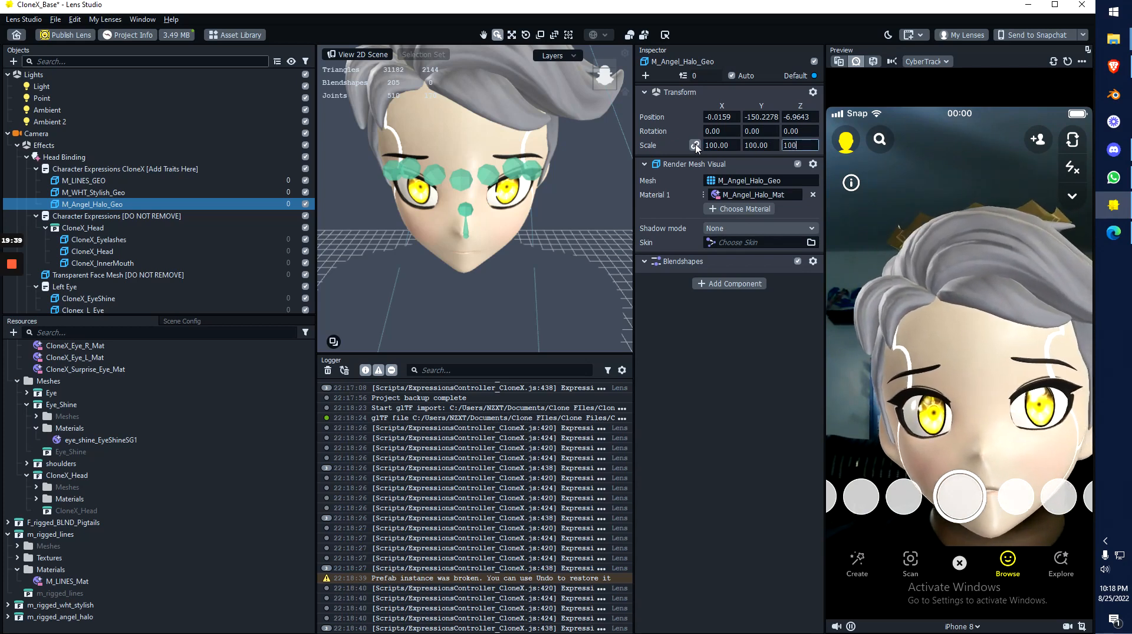
pyautogui.press('Return')
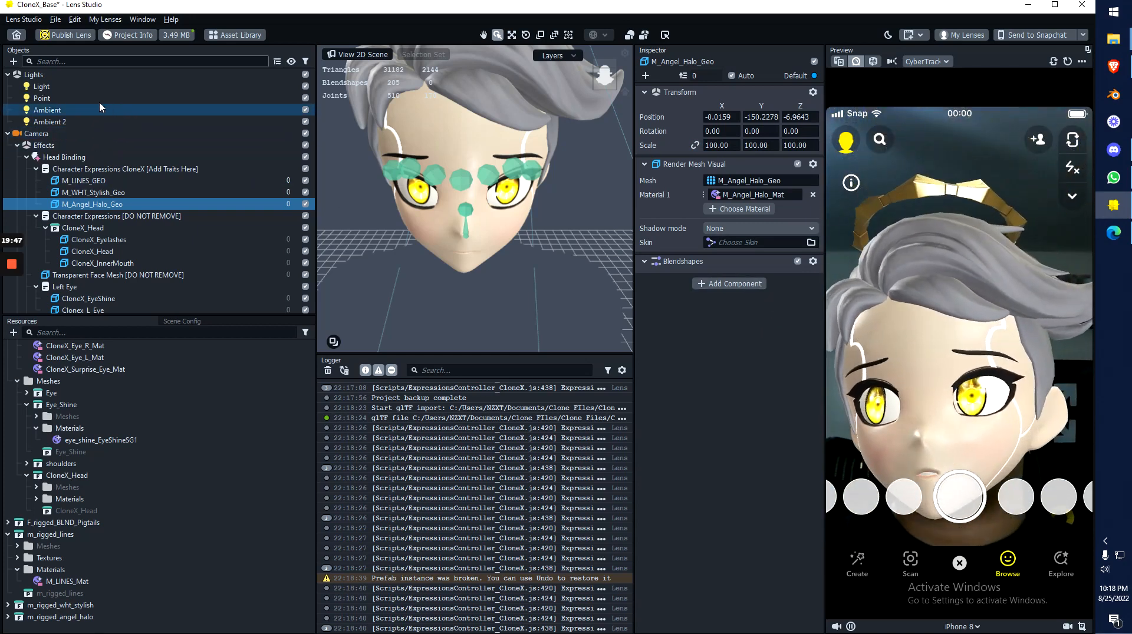
# Step: Frame the scene's lights above the head and raise the Point light's intensity to about 3.7
pyautogui.click(58, 77)
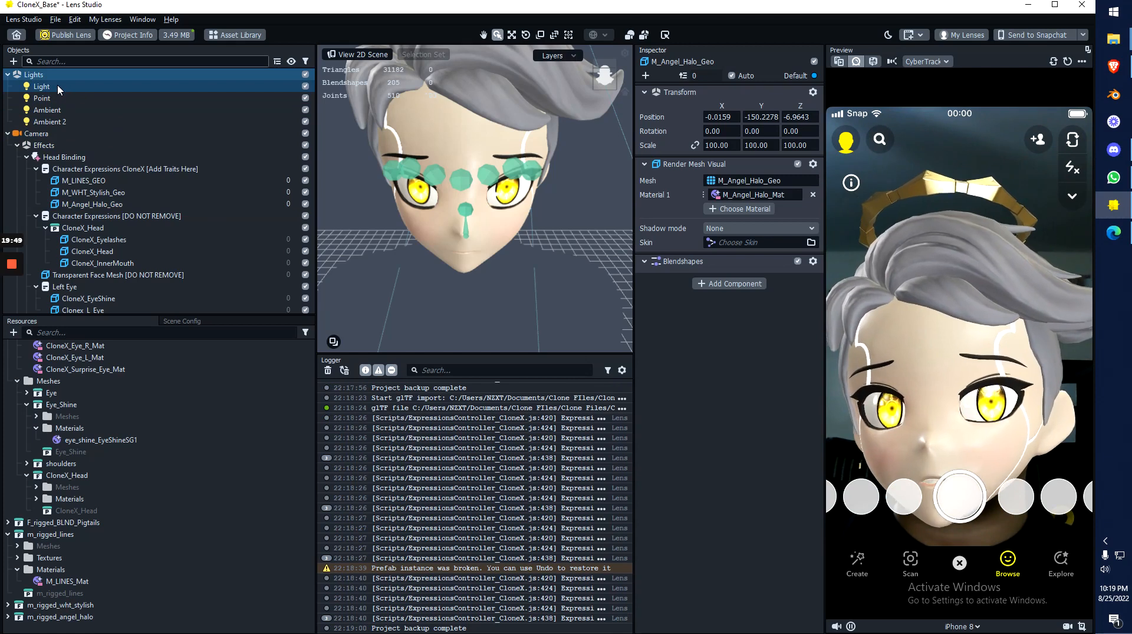
pyautogui.click(58, 86)
pyautogui.press('f')
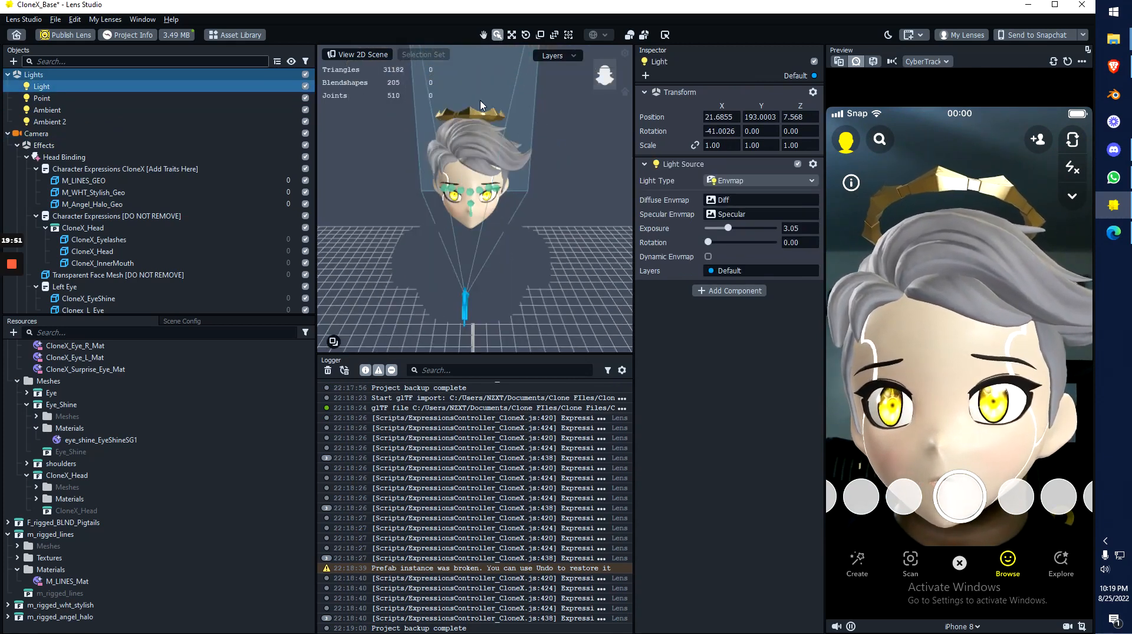
pyautogui.scroll(-3, 482, 112)
pyautogui.moveTo(483, 119); pyautogui.dragTo(482, 184, button='middle')
pyautogui.click(428, 146)
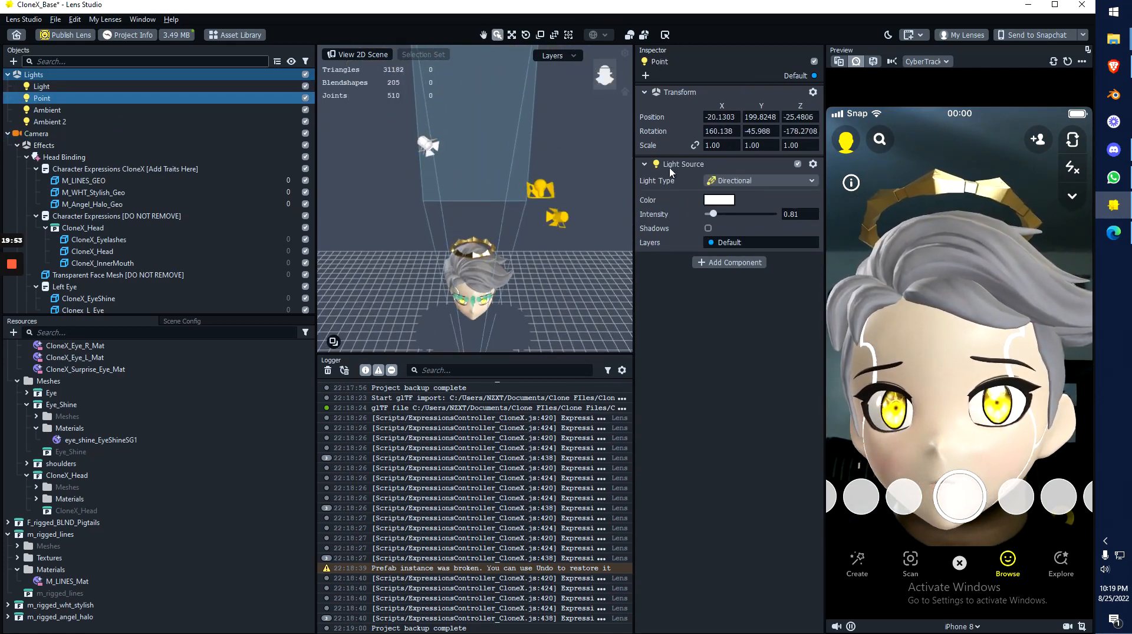
pyautogui.moveTo(713, 214); pyautogui.dragTo(727, 215)
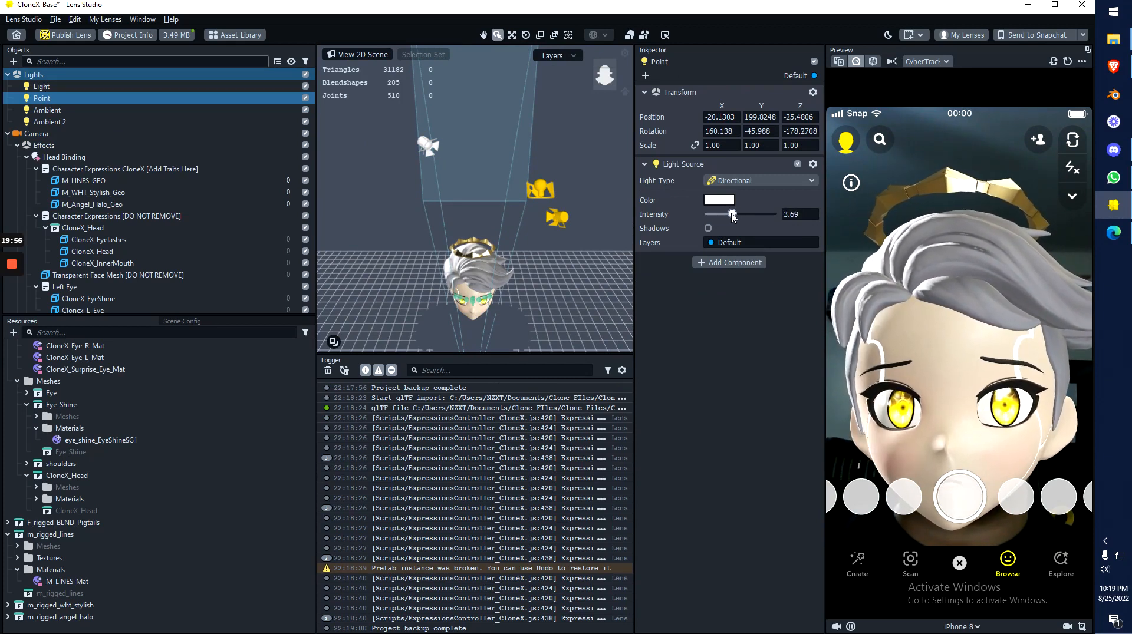
# Step: Set the intensity of the Ambient light to about 0.90 and of the Ambient 2 light to about 0.63
pyautogui.click(558, 217)
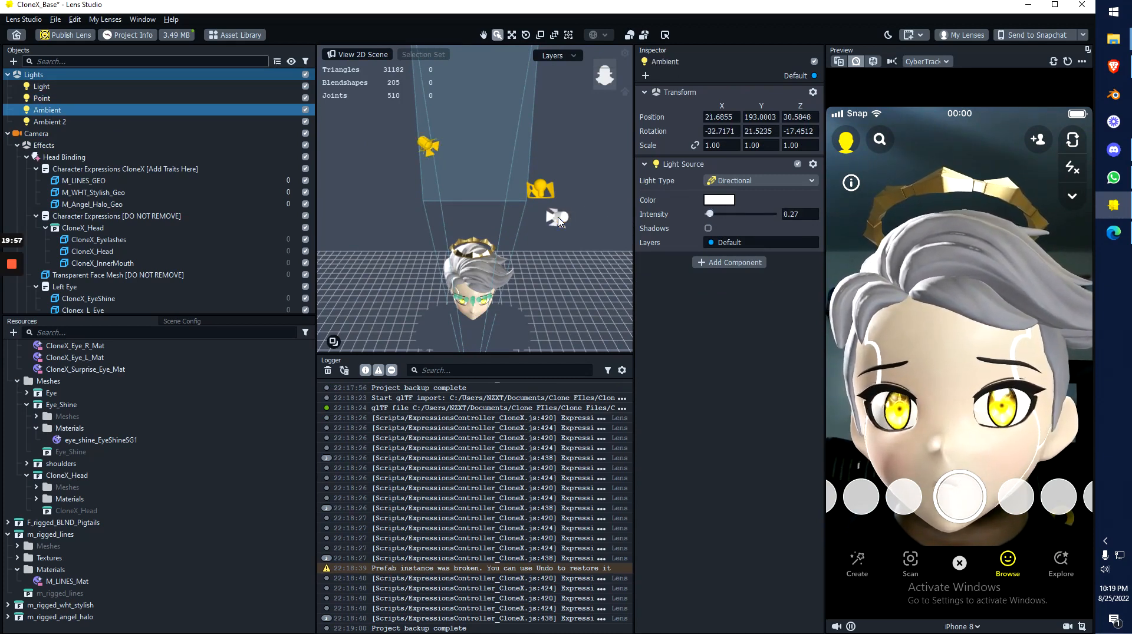
pyautogui.click(714, 217)
pyautogui.moveTo(714, 218); pyautogui.dragTo(714, 218)
pyautogui.moveTo(532, 207); pyautogui.dragTo(473, 292, button='right')
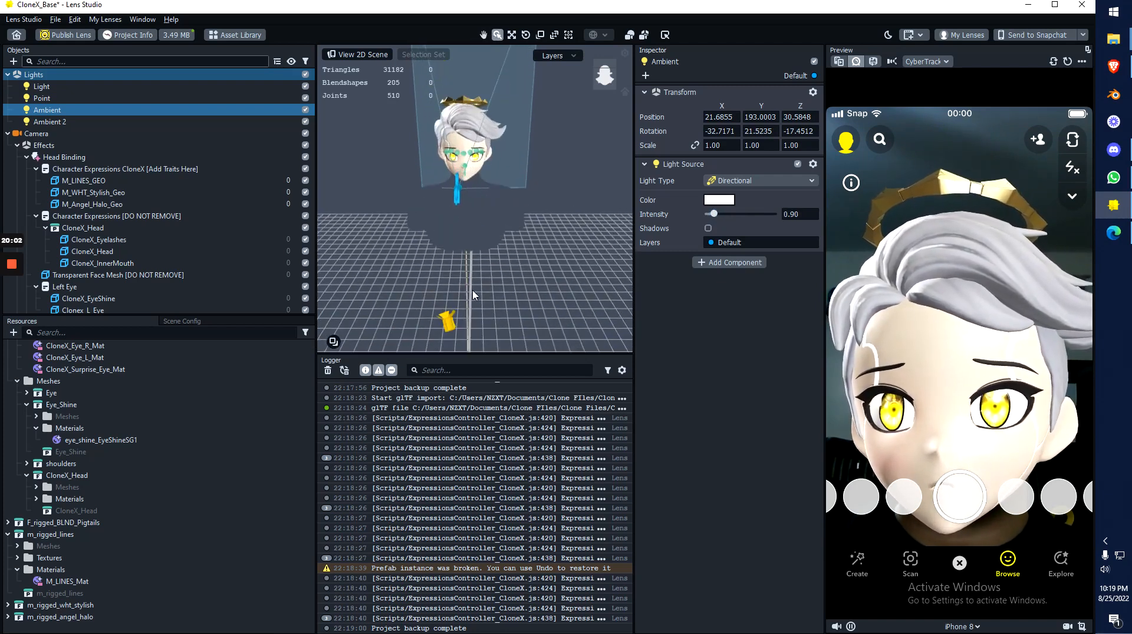
pyautogui.click(449, 323)
pyautogui.moveTo(711, 218); pyautogui.dragTo(712, 221)
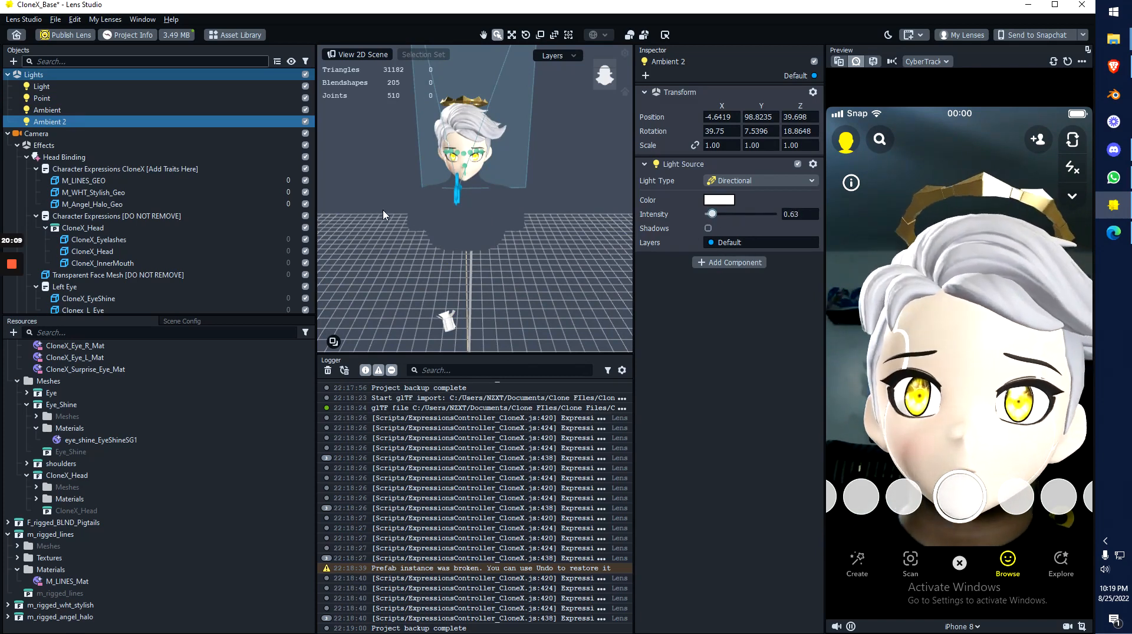
# Step: Readjust the directional lights above the head, bringing the Ambient light's intensity to about 1.08
pyautogui.moveTo(430, 65); pyautogui.dragTo(445, 136, button='middle')
pyautogui.moveTo(727, 218)
pyautogui.mouseDown()
pyautogui.moveTo(706, 215)
pyautogui.moveTo(717, 218)
pyautogui.mouseUp()
pyautogui.click(579, 148)
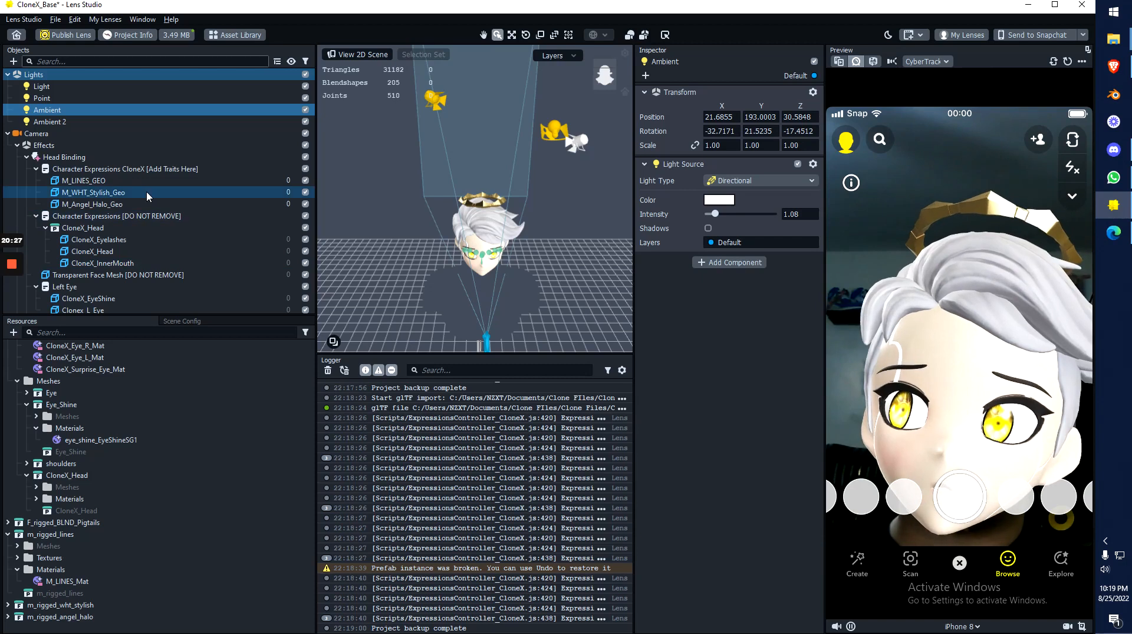
pyautogui.click(122, 182)
pyautogui.click(113, 201)
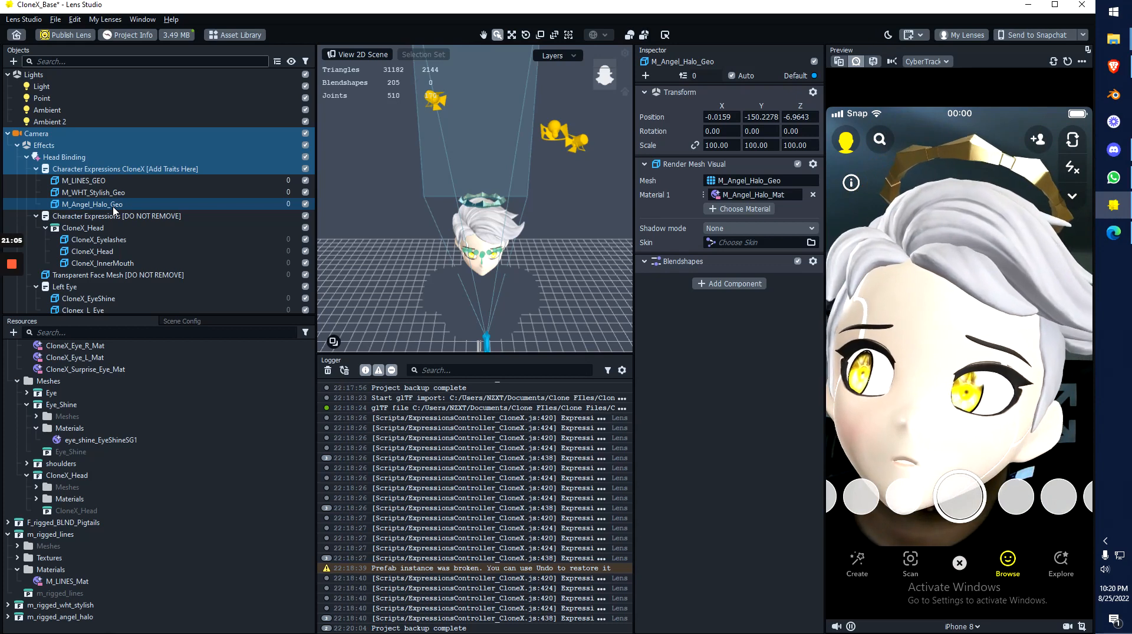
pyautogui.click(114, 207)
# Step: Publish the lens and open its details form as a new Community Lens submission on the My Lenses website
pyautogui.click(83, 36)
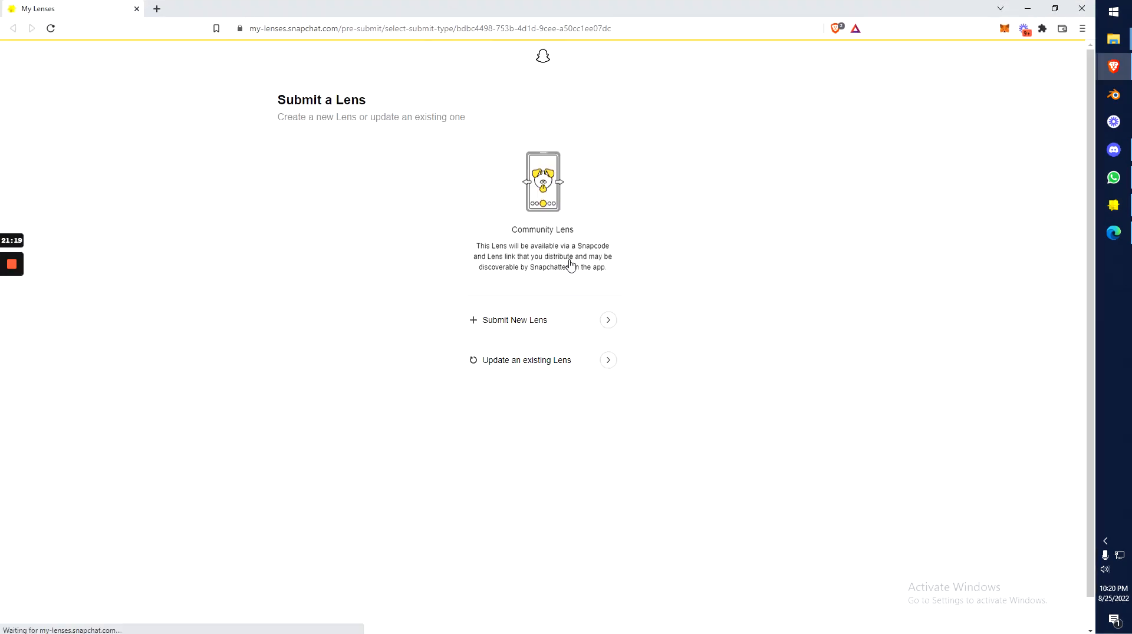
pyautogui.click(558, 330)
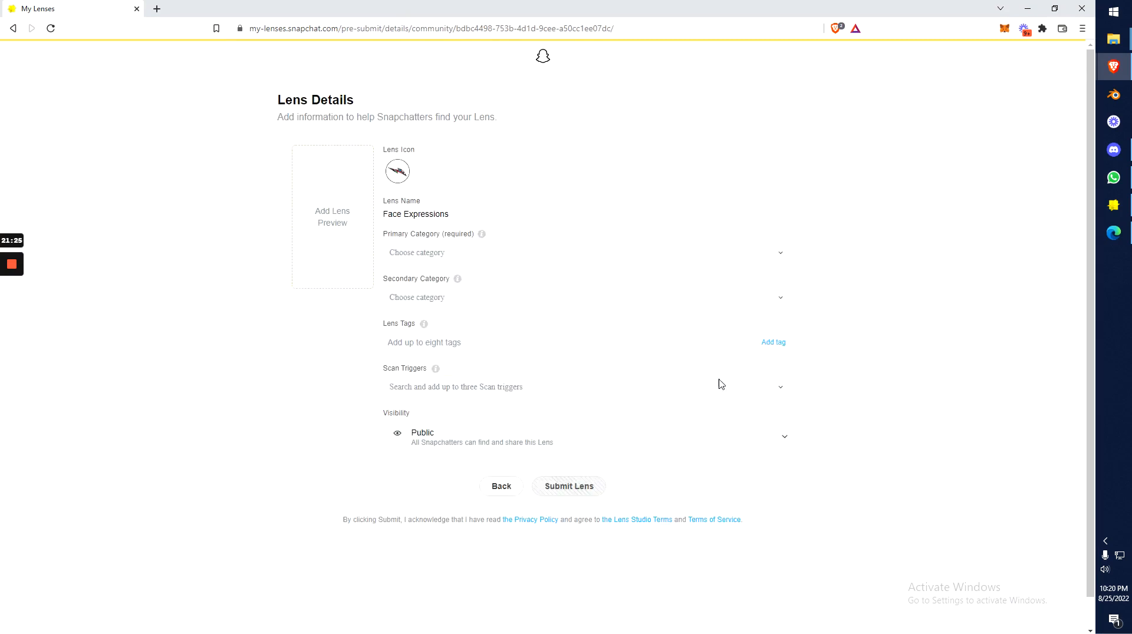
pyautogui.click(1028, 9)
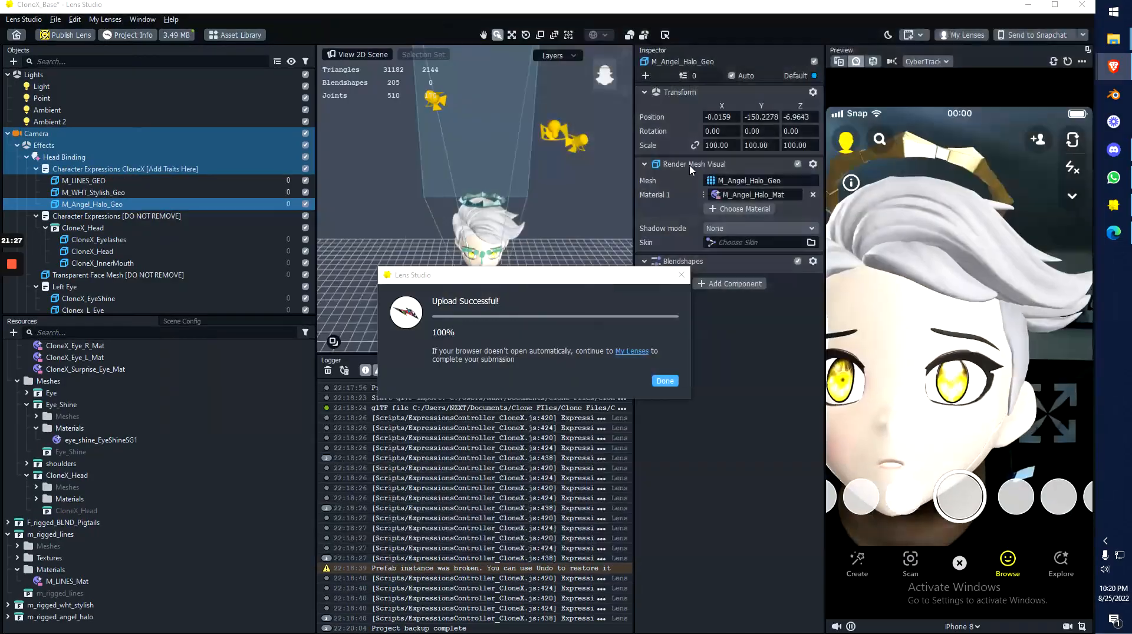
# Step: Dismiss the finished upload dialog and send the lens to the paired Snapchat device
pyautogui.click(662, 381)
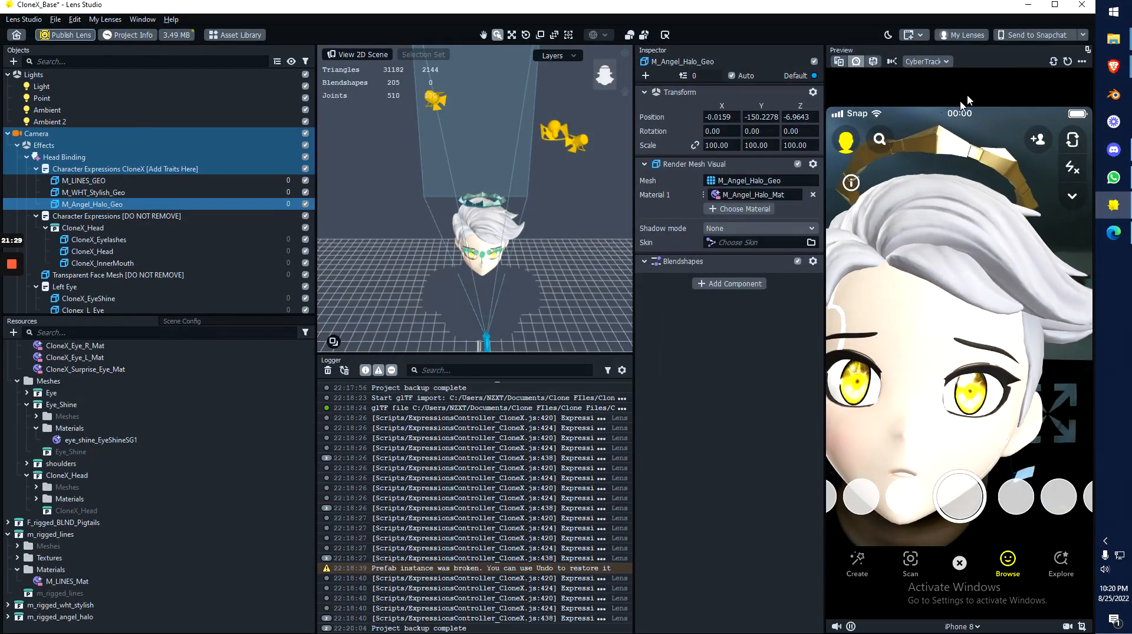
pyautogui.click(1028, 34)
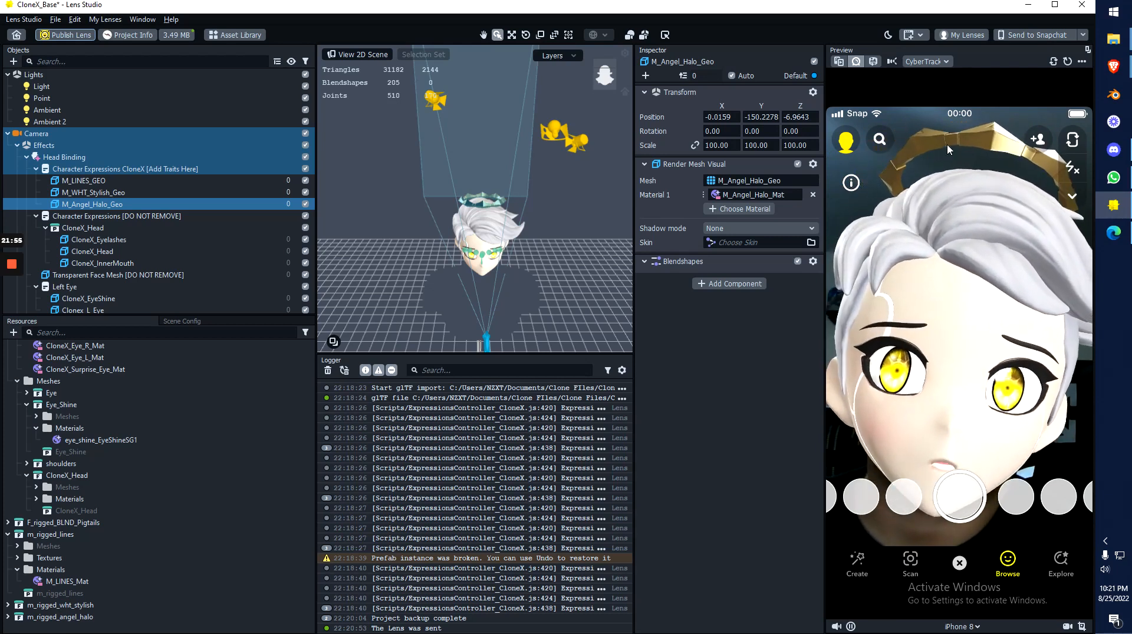
# Step: Check which camera sources are available for the lens preview, keeping CyberTrack selected
pyautogui.click(935, 62)
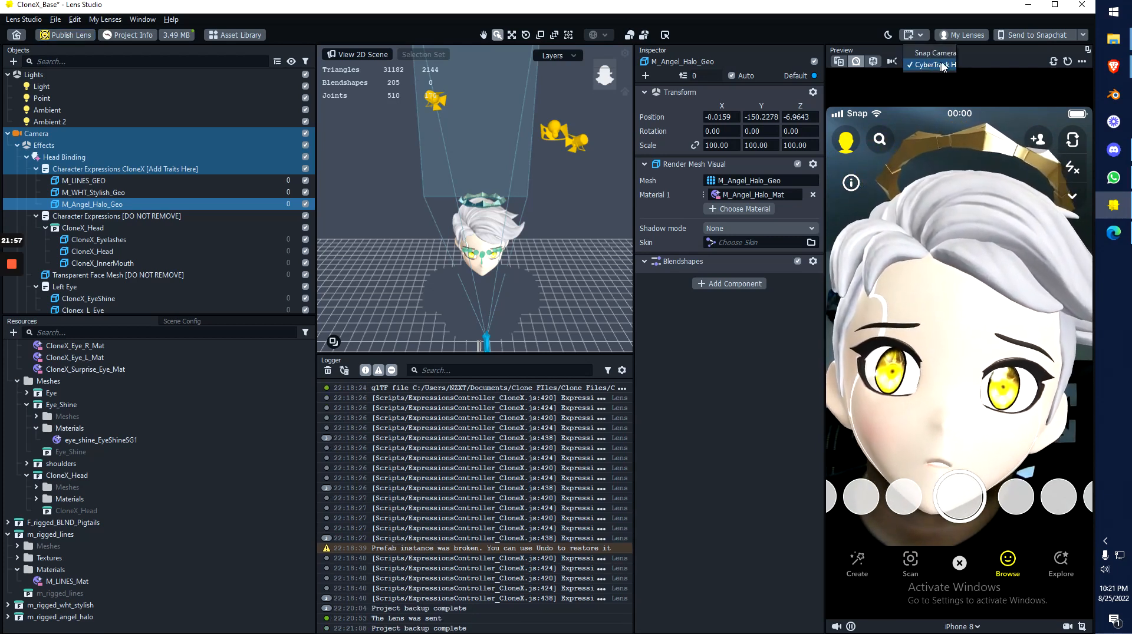
pyautogui.click(973, 70)
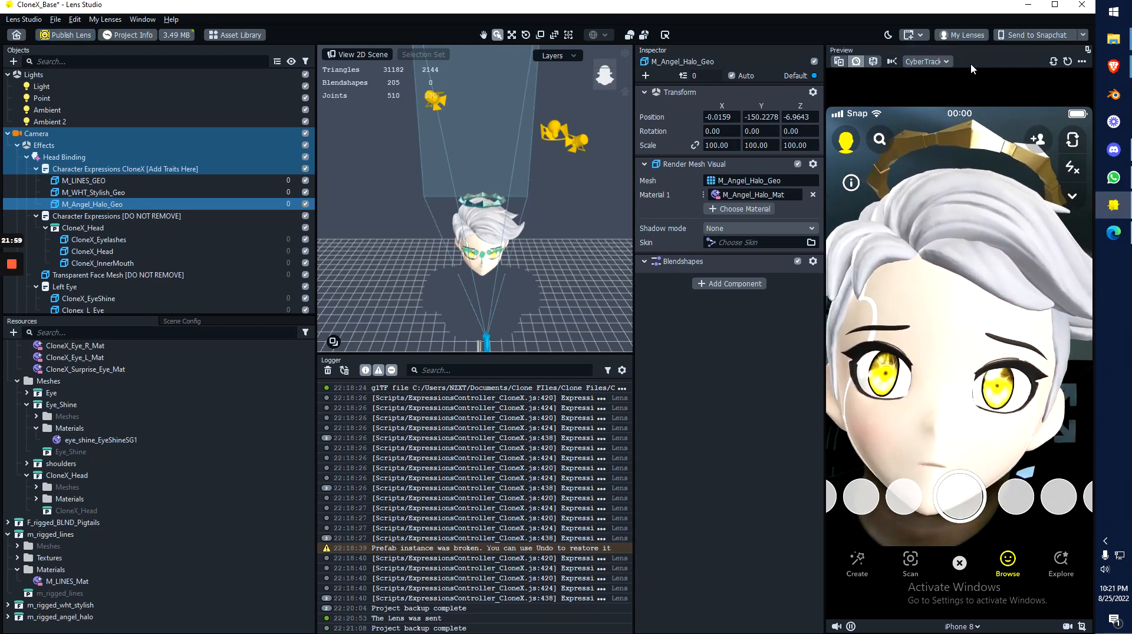
pyautogui.click(936, 61)
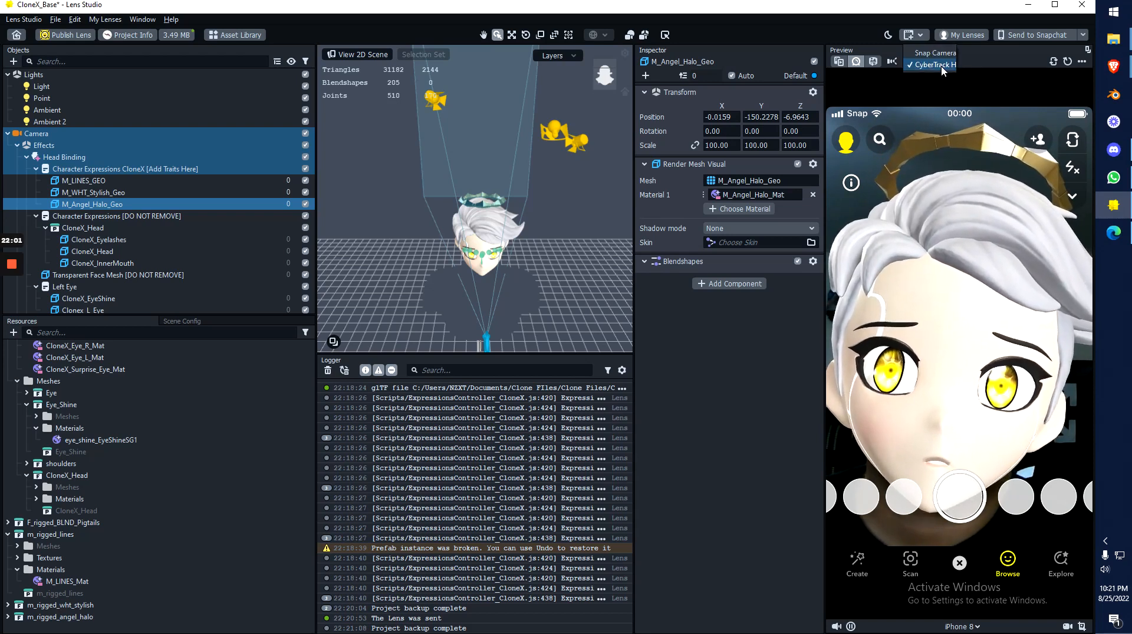
pyautogui.click(938, 65)
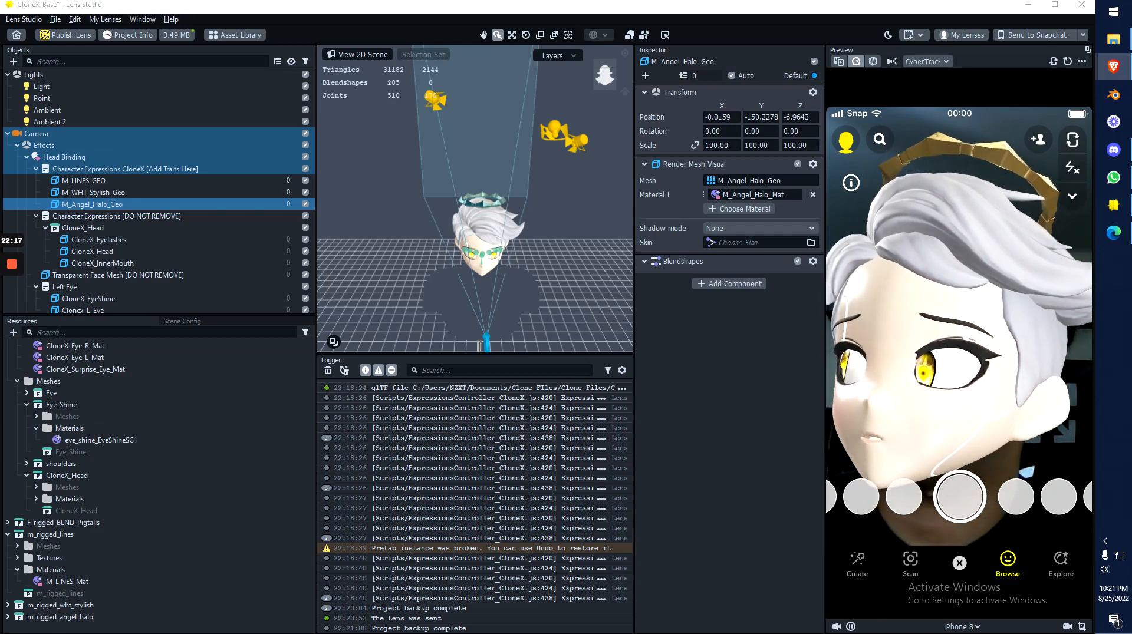
# Step: View the Snap Camera website in the browser, and search the lenses in the Snap Camera app for "beb rtfkt"
pyautogui.moveTo(0, 165); pyautogui.dragTo(413, 2)
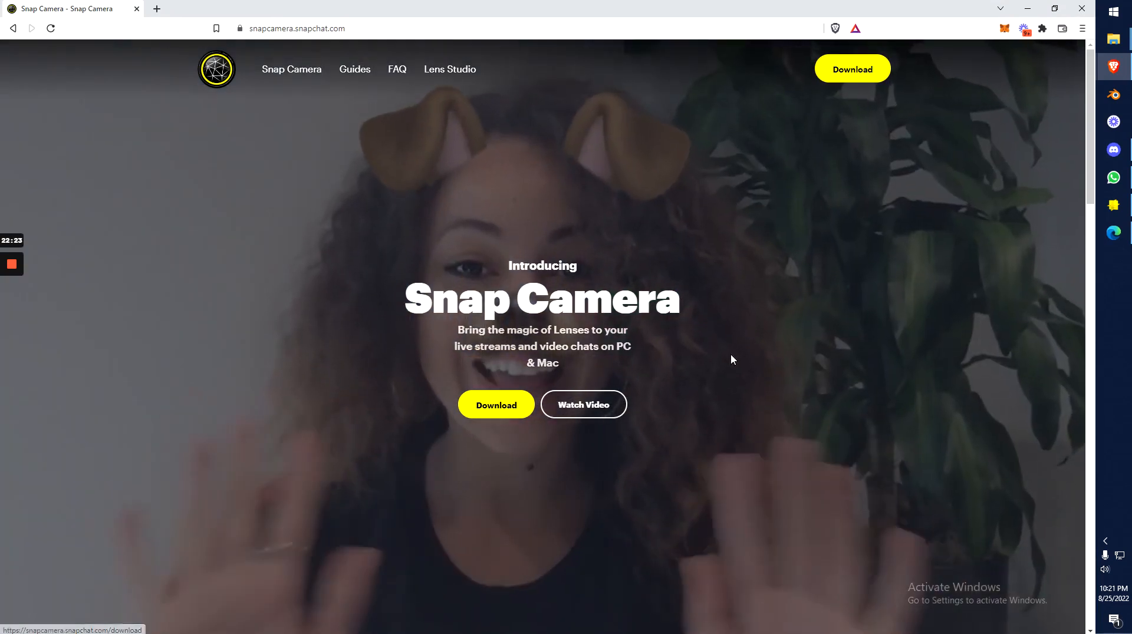
pyautogui.moveTo(576, 5); pyautogui.dragTo(0, 247)
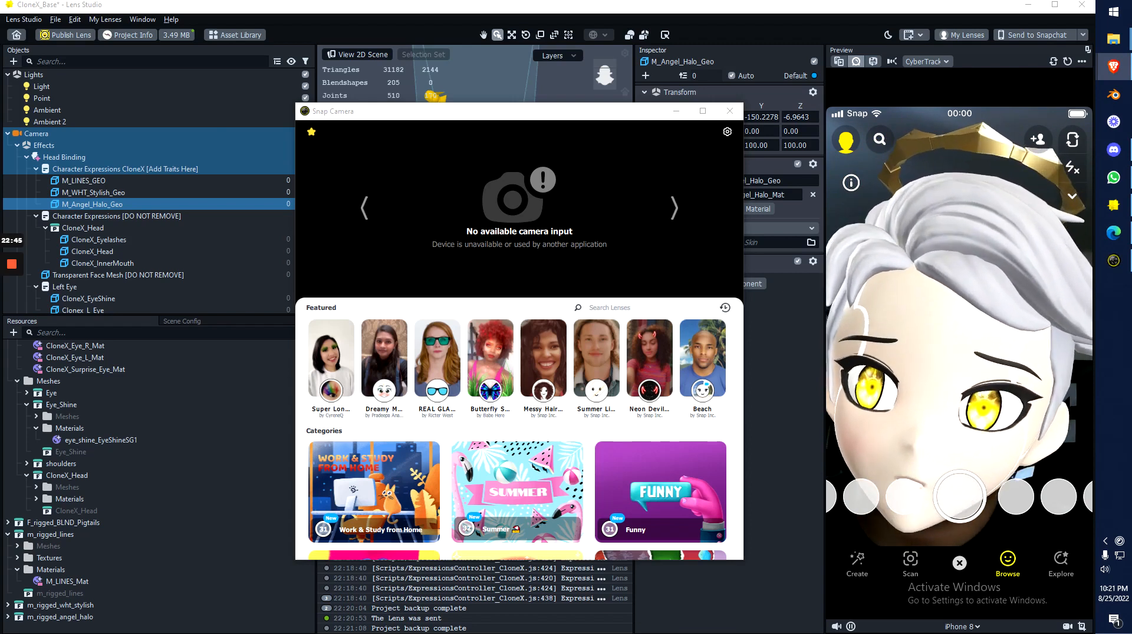
pyautogui.click(597, 307)
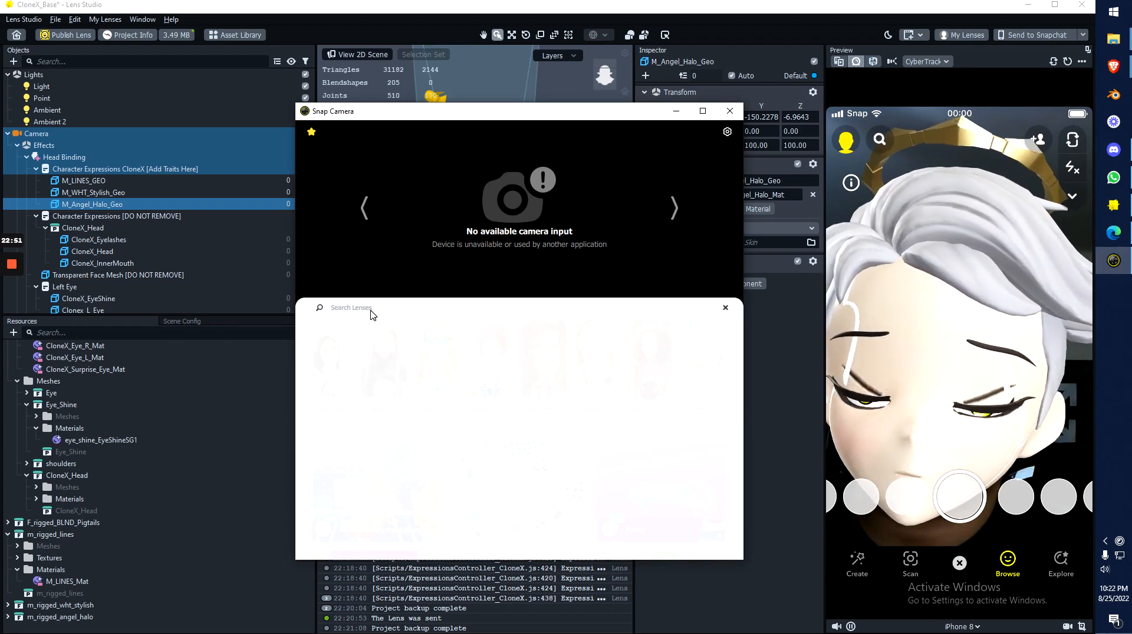
pyautogui.click(1113, 66)
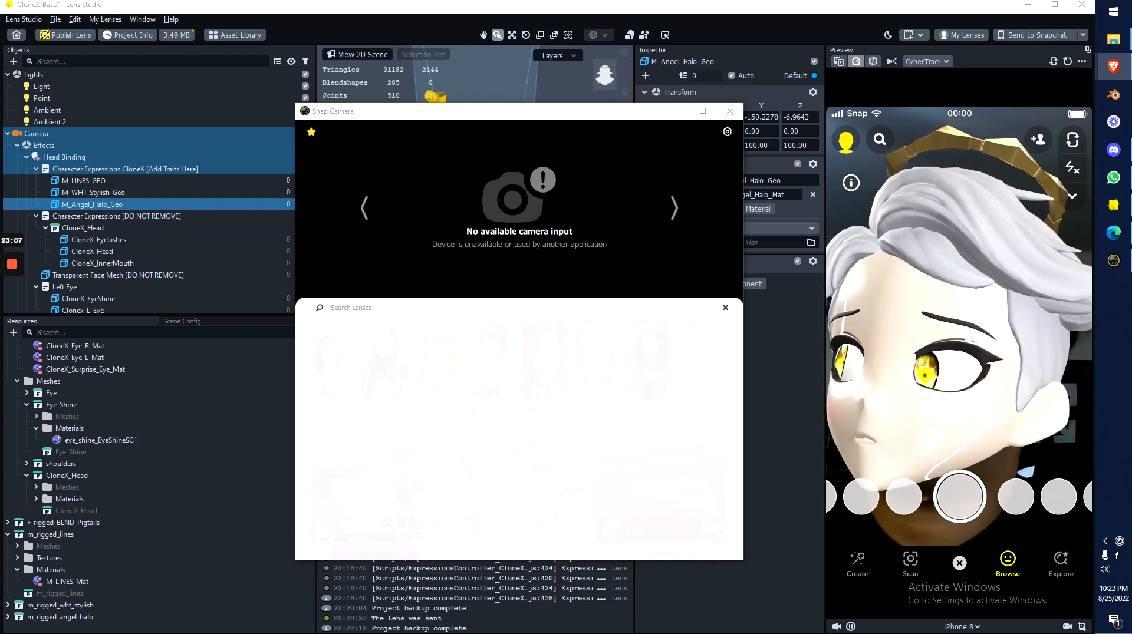
pyautogui.click(546, 308)
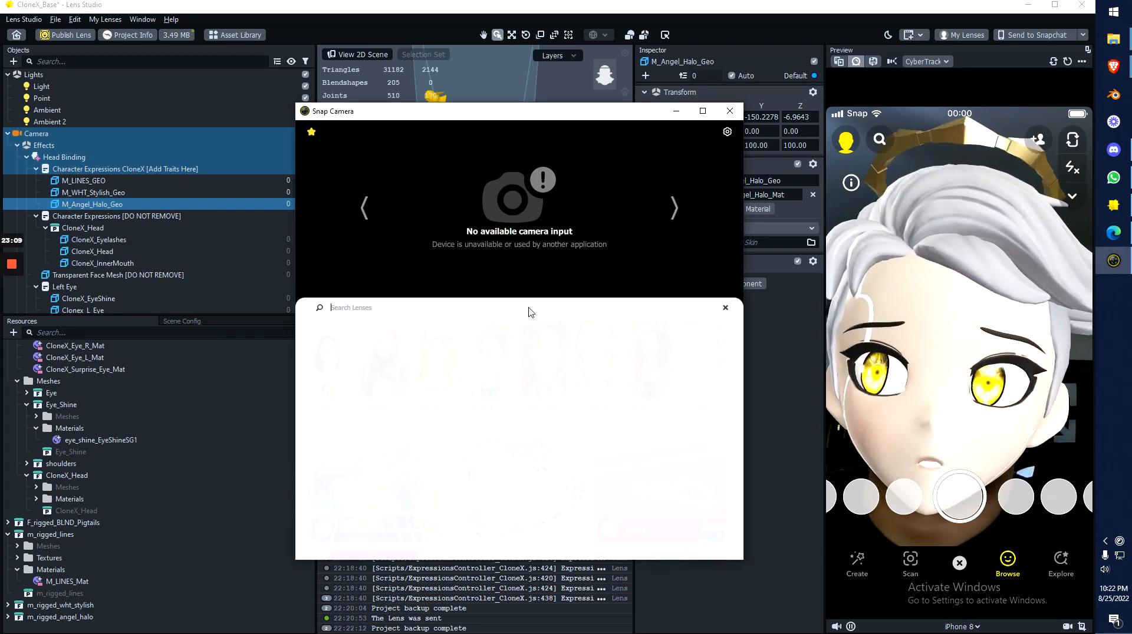
pyautogui.write('b')
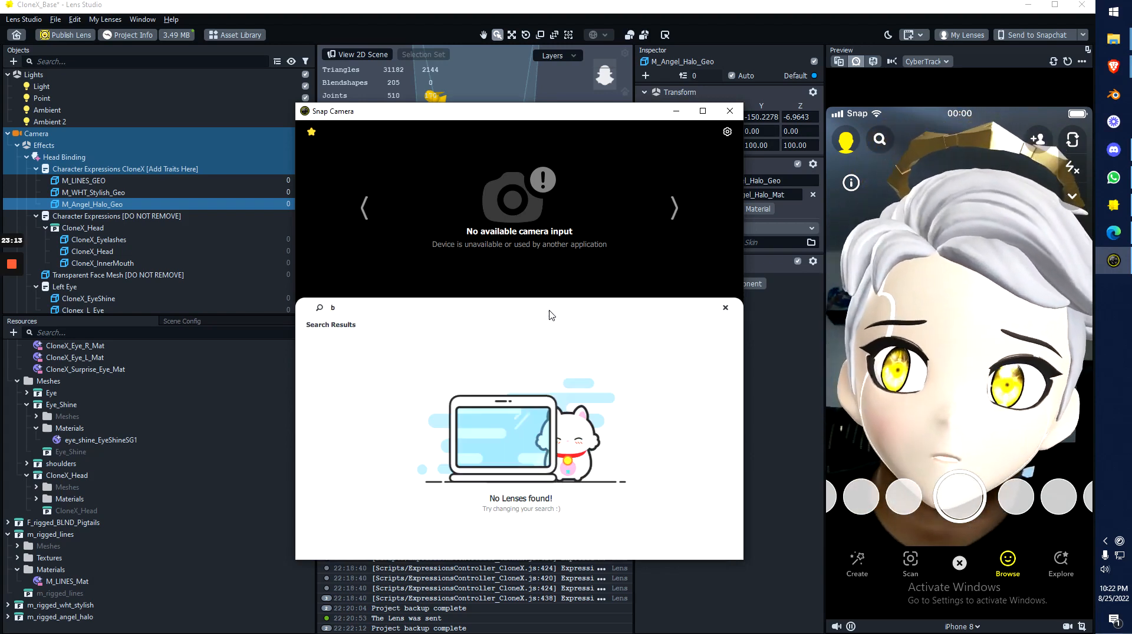
pyautogui.write('e')
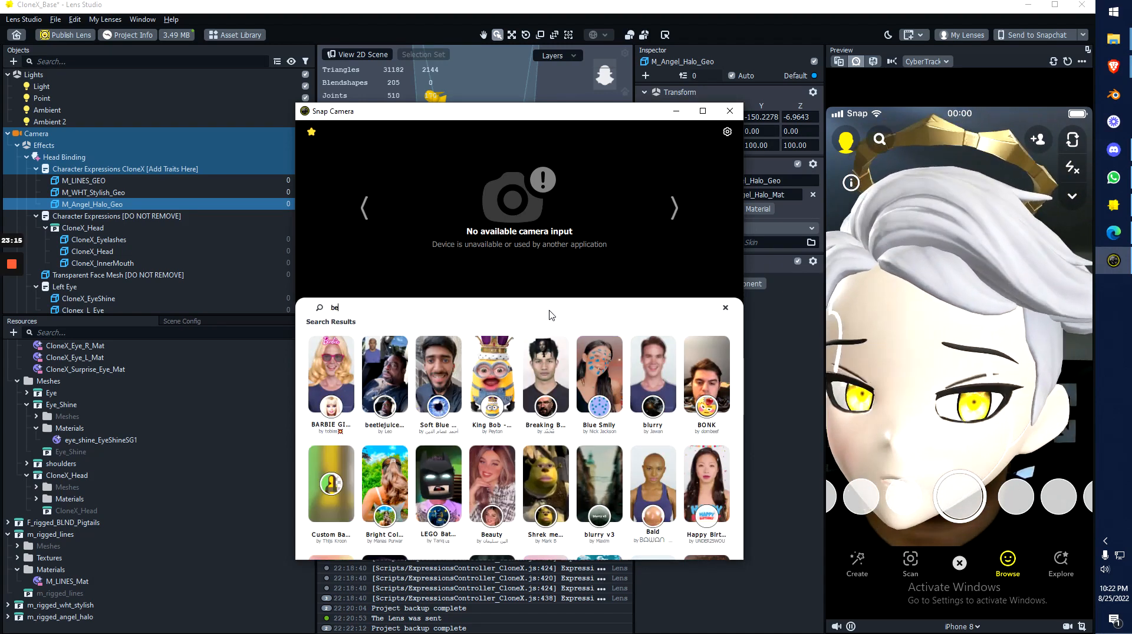
pyautogui.write('b rtfkt')
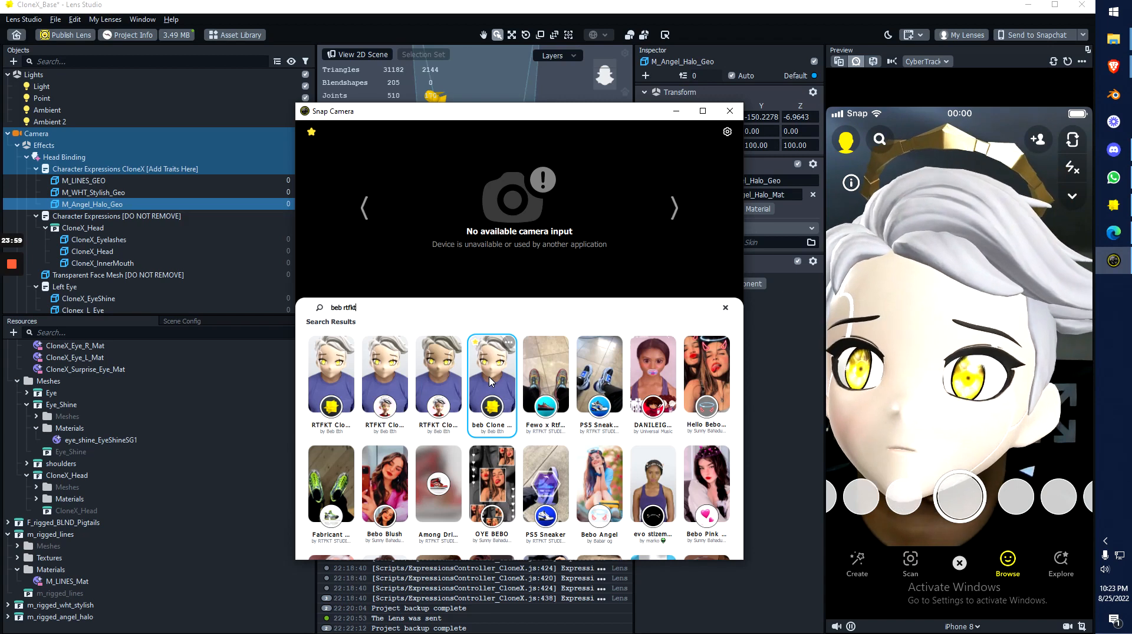
# Step: Try a lens search with the pasted Lens Studio release-notes link, and replace it with a search for "beb rtfkt"
pyautogui.click(725, 308)
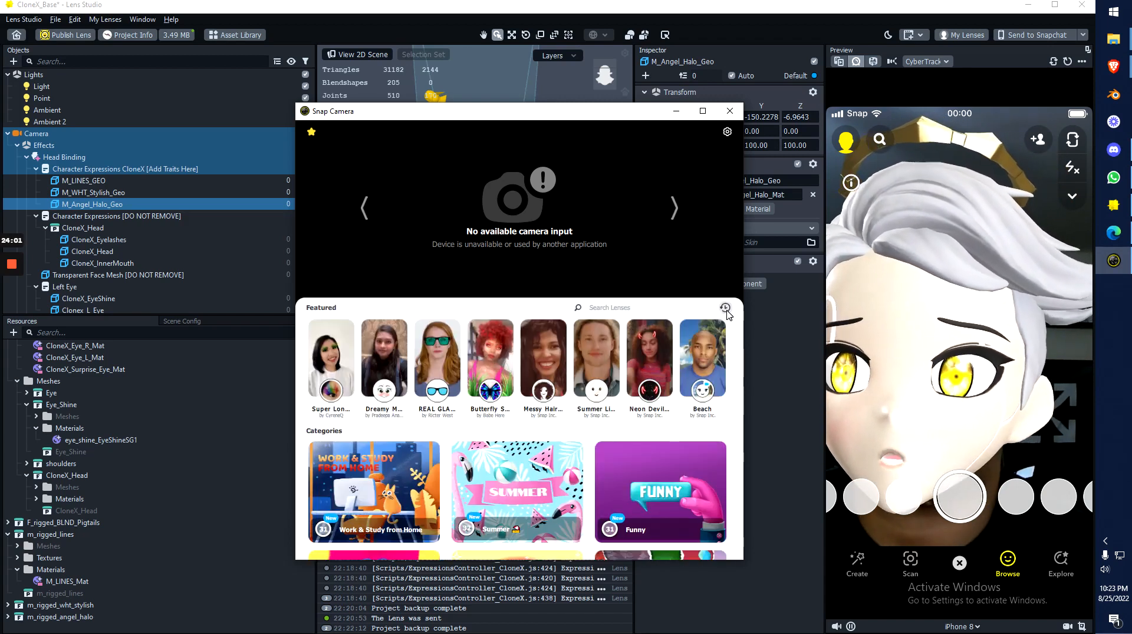
pyautogui.click(609, 317)
pyautogui.write('https://docs.snap.com/lens-studio/download/release-notes/')
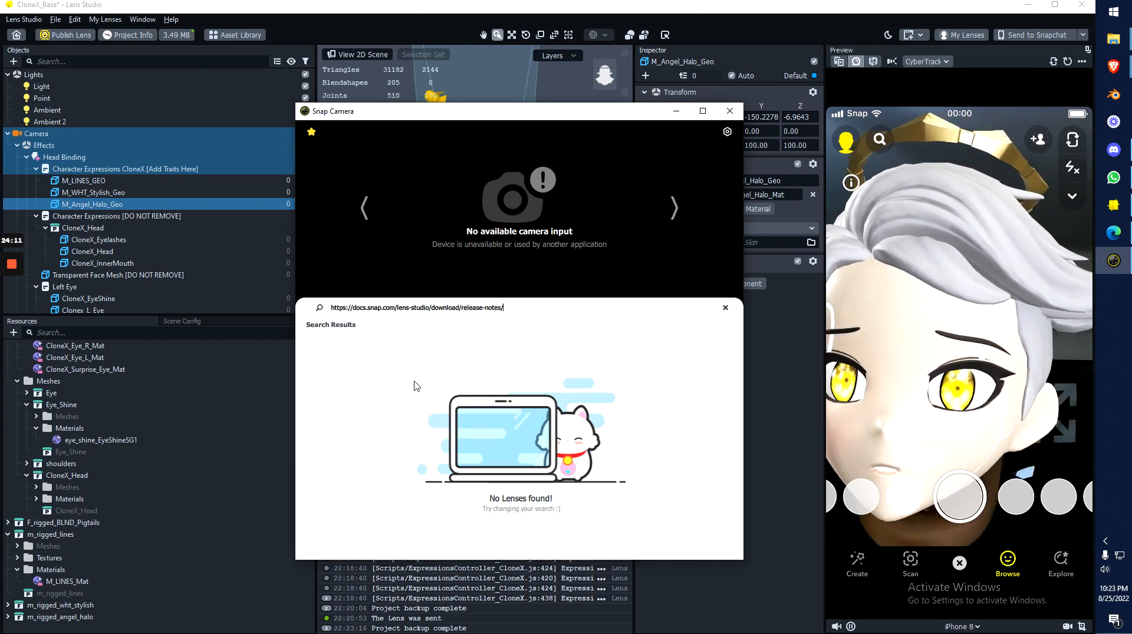
pyautogui.hotkey('ctrl', 'a')
pyautogui.write('b')
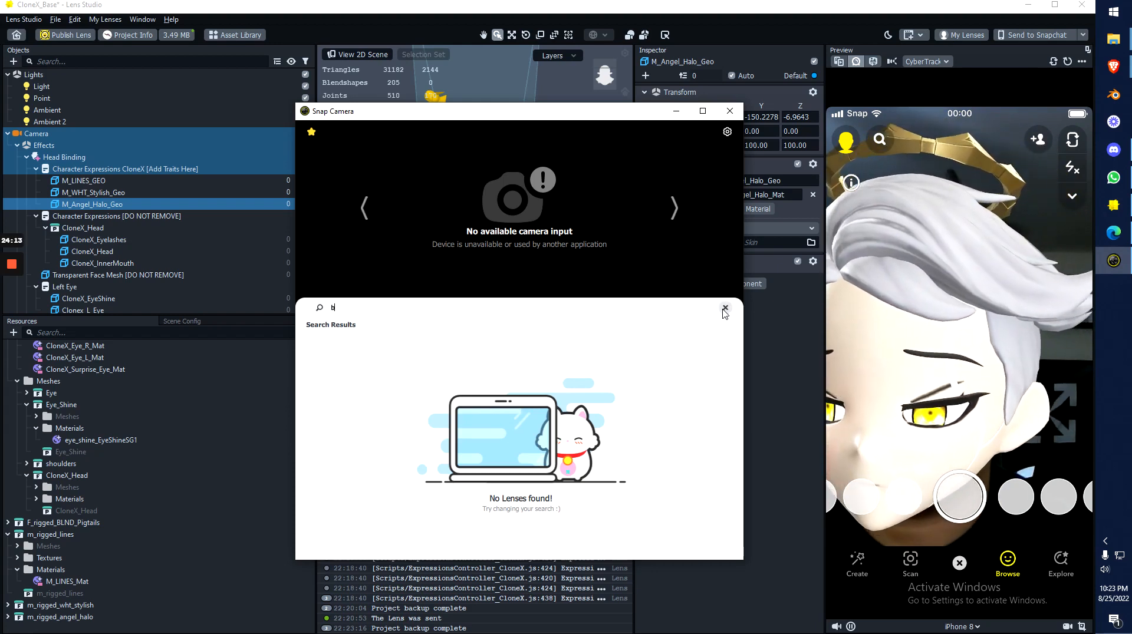
pyautogui.write('eb rtfkt')
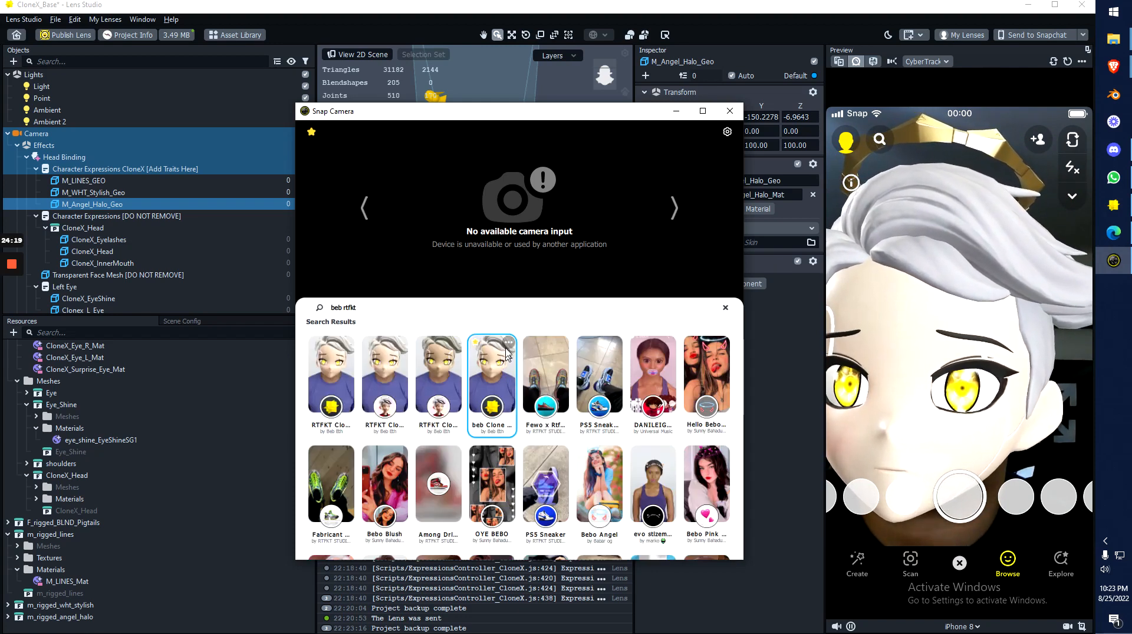
# Step: Copy the link of the favorited "beb Clone" lens from the results and search the lenses by that link
pyautogui.rightClick(510, 343)
pyautogui.click(544, 347)
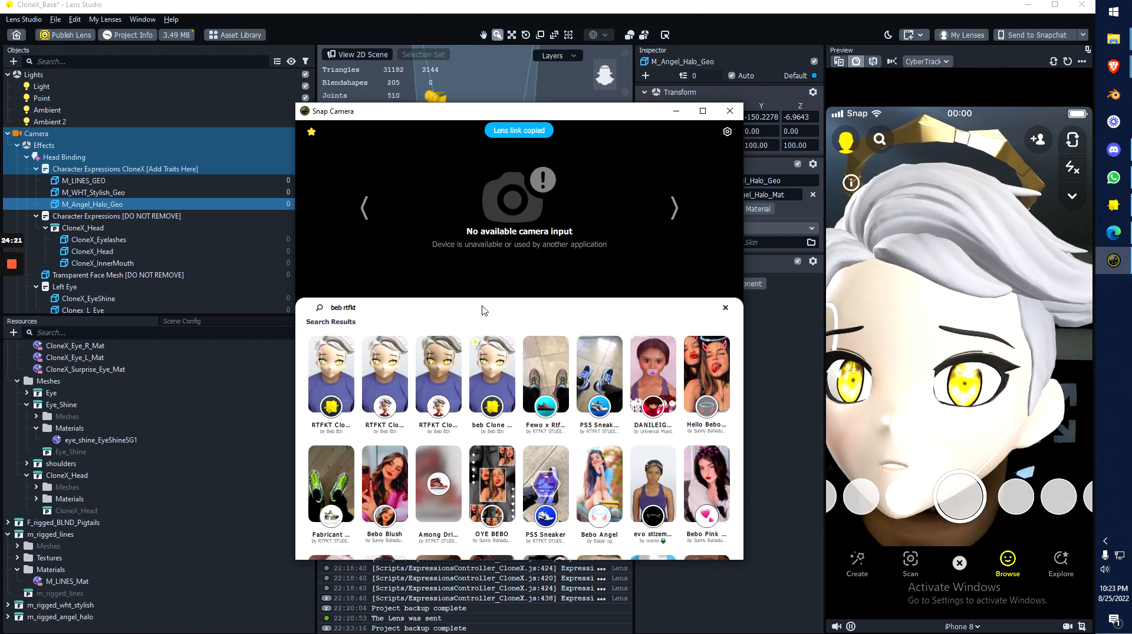
pyautogui.hotkey('ctrl', 'a')
pyautogui.hotkey('ctrl', 'v')
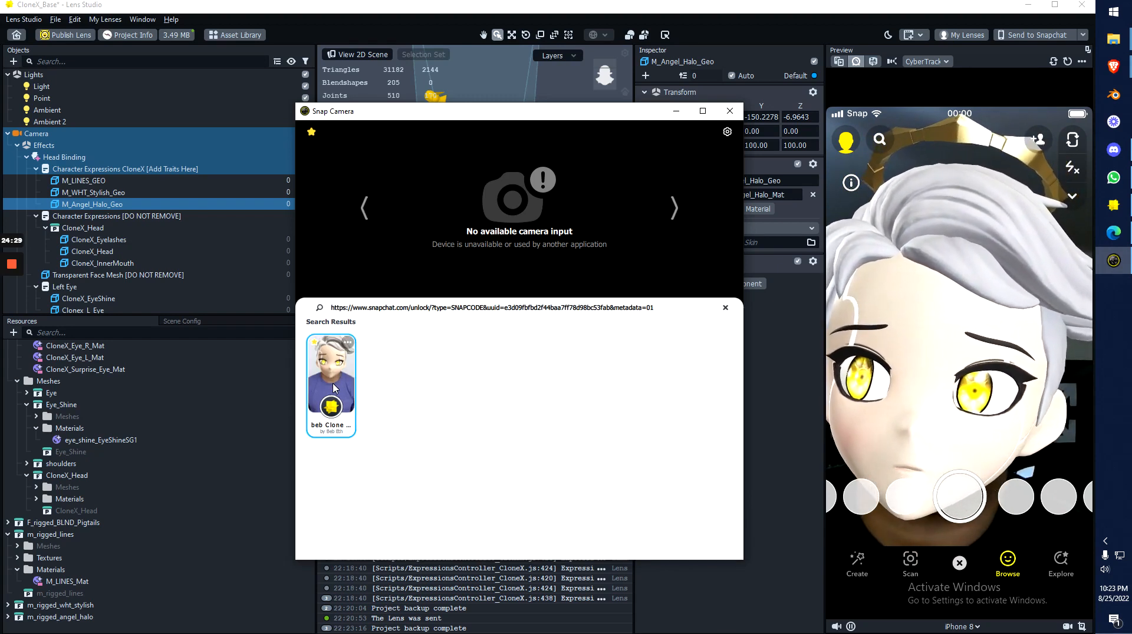
# Step: View the Favorites list of saved lenses, close it, and minimize the Snap Camera window
pyautogui.click(313, 135)
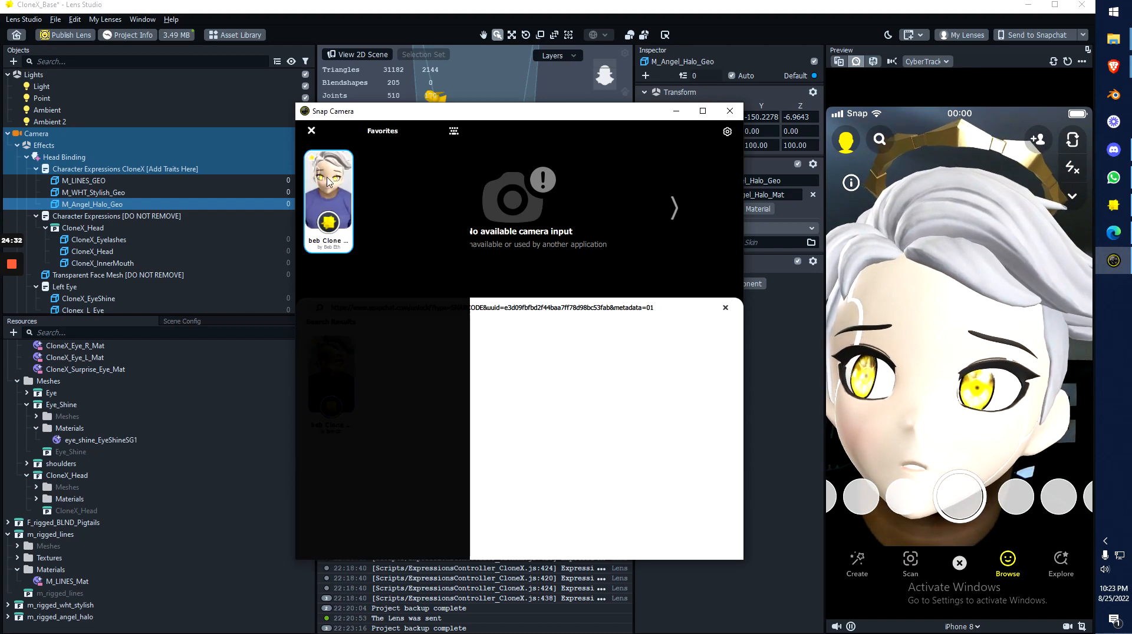
pyautogui.click(313, 133)
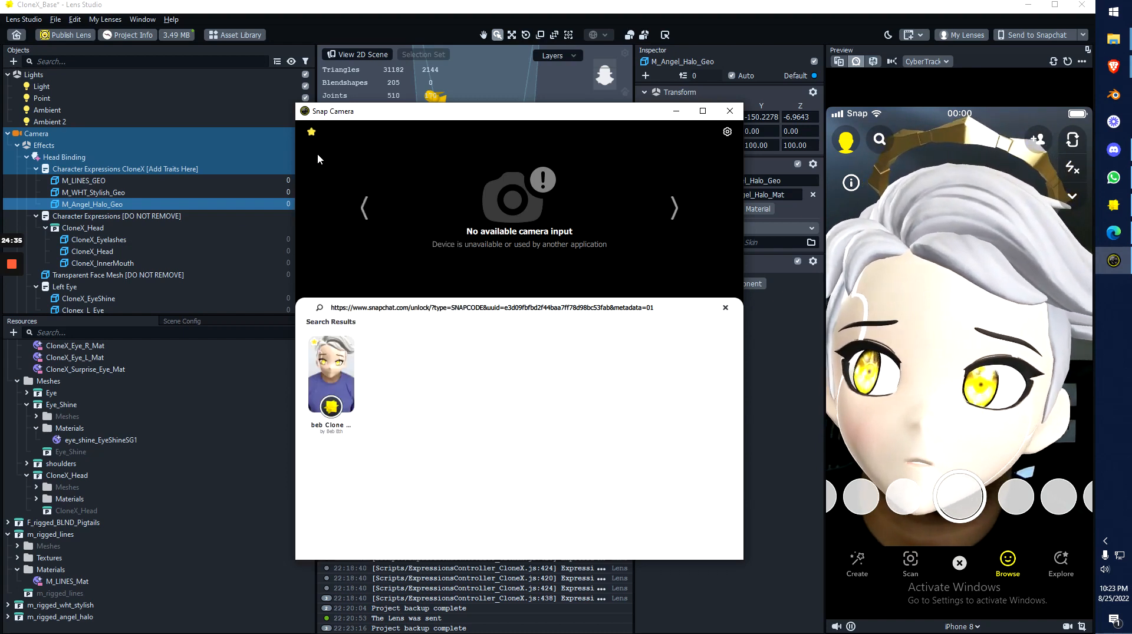
pyautogui.click(676, 112)
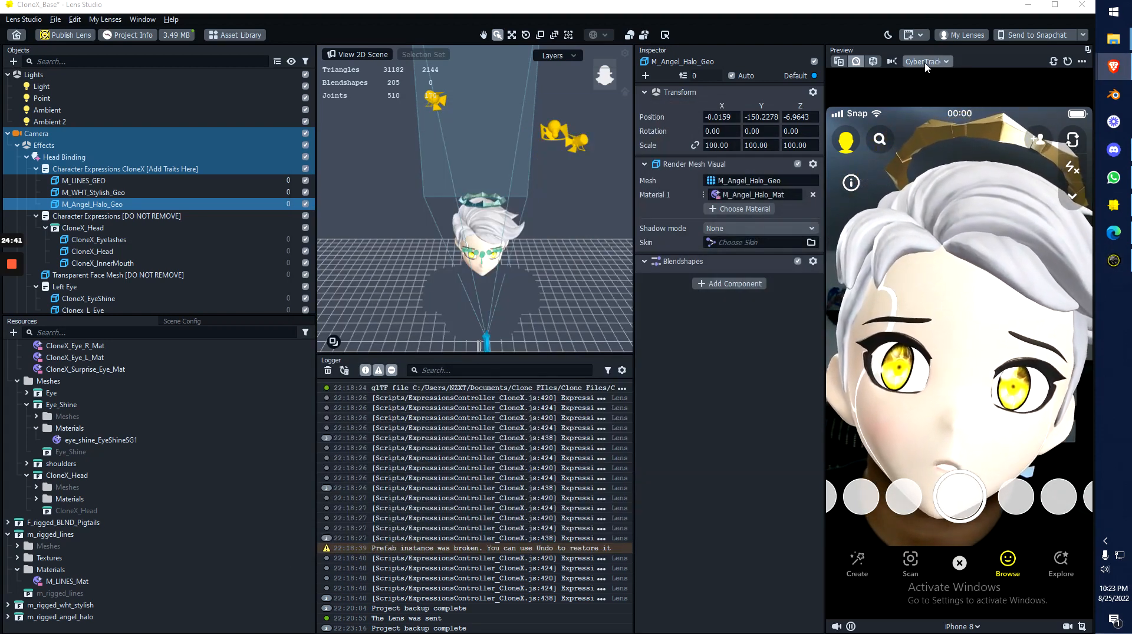
# Step: Look up Snap Camera among the preview's camera sources in Lens Studio, and view the Snap Camera window before minimizing it
pyautogui.click(926, 62)
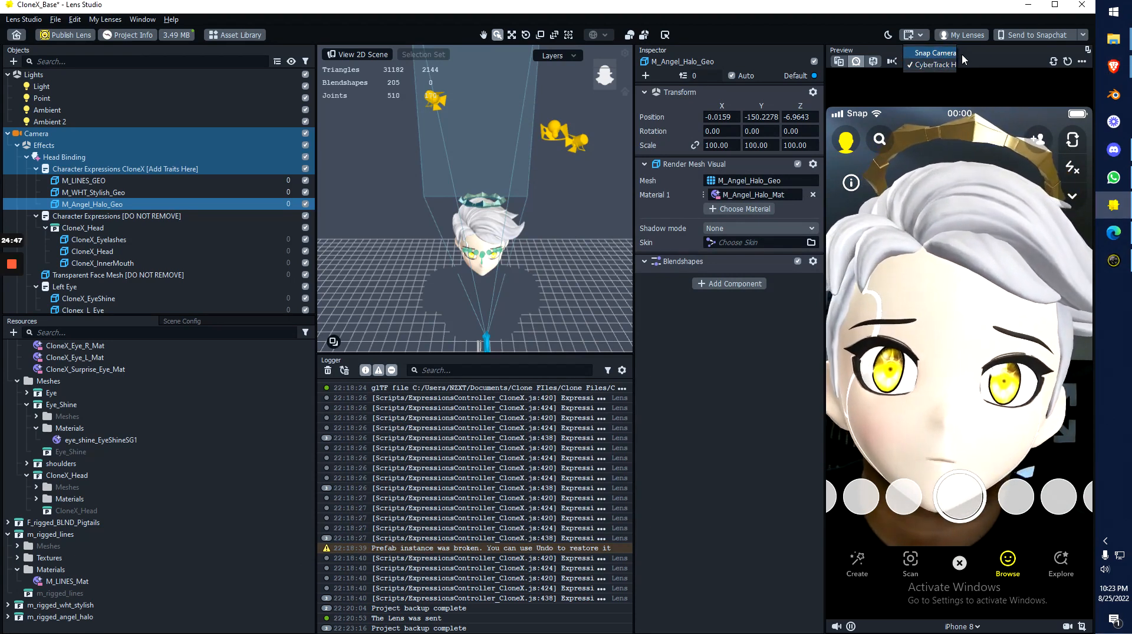
pyautogui.click(935, 54)
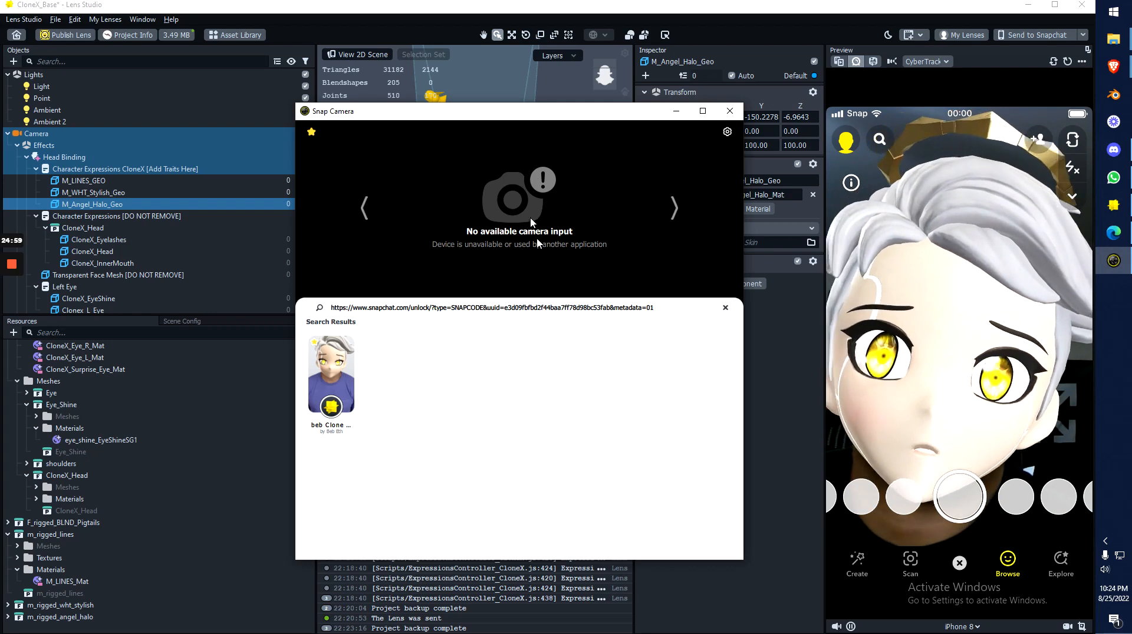
pyautogui.click(677, 111)
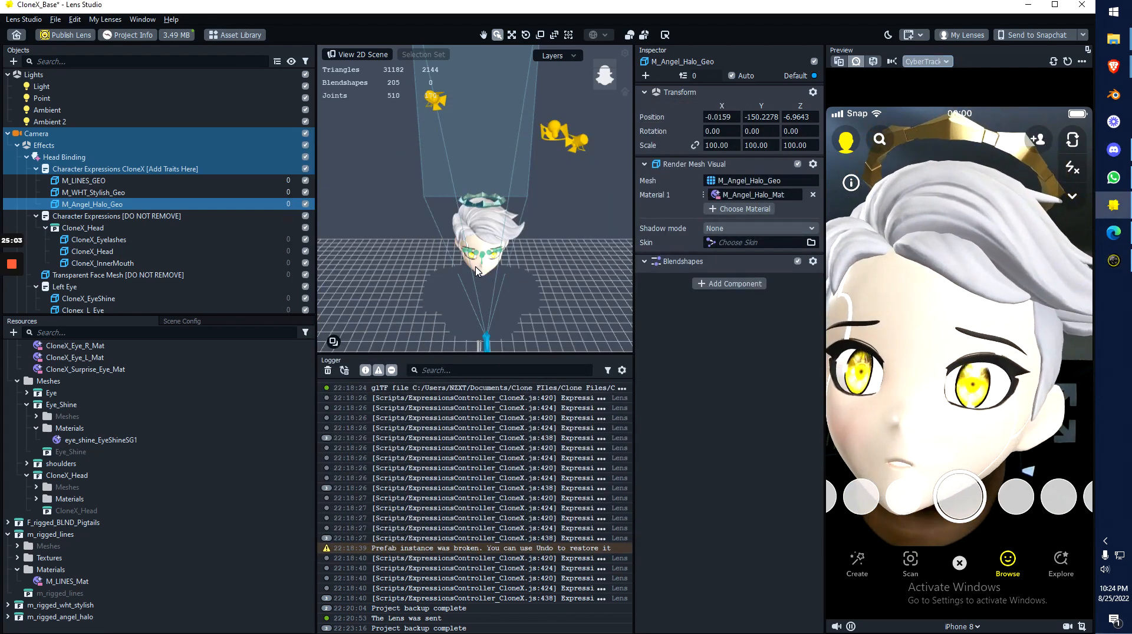
# Step: Look over the 3D scene and the project's resources, and inspect the head objects down to Transparent Face Mesh [DO NOT REMOVE]
pyautogui.scroll(5, 499, 258)
pyautogui.scroll(-5, 499, 257)
pyautogui.click(169, 407)
pyautogui.scroll(3, 165, 401)
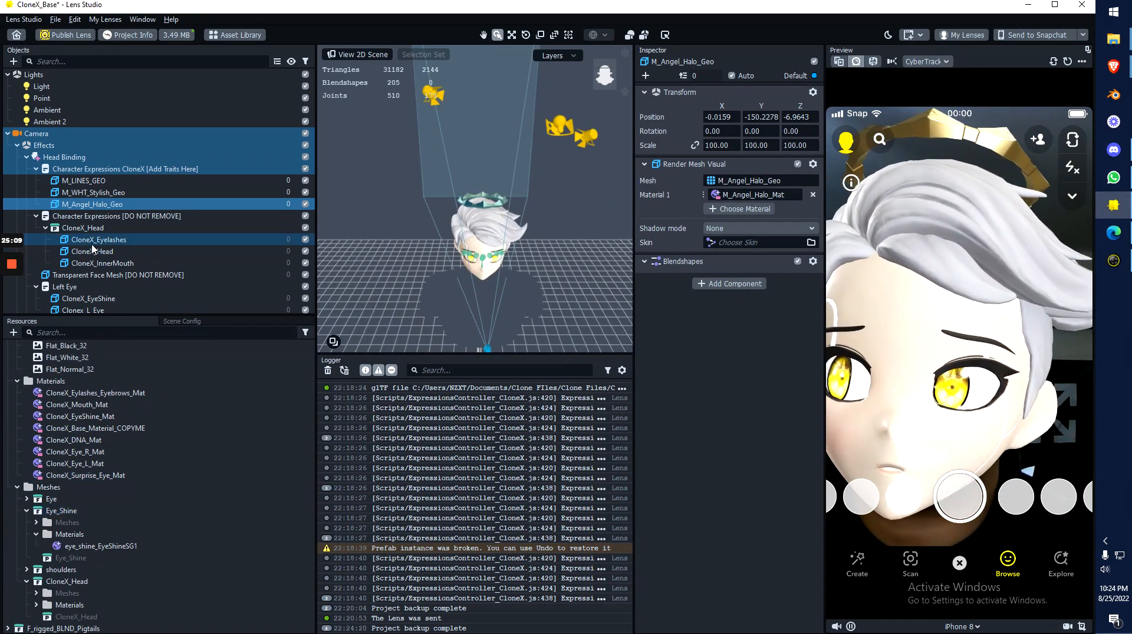
pyautogui.click(95, 240)
pyautogui.click(91, 263)
pyautogui.click(92, 276)
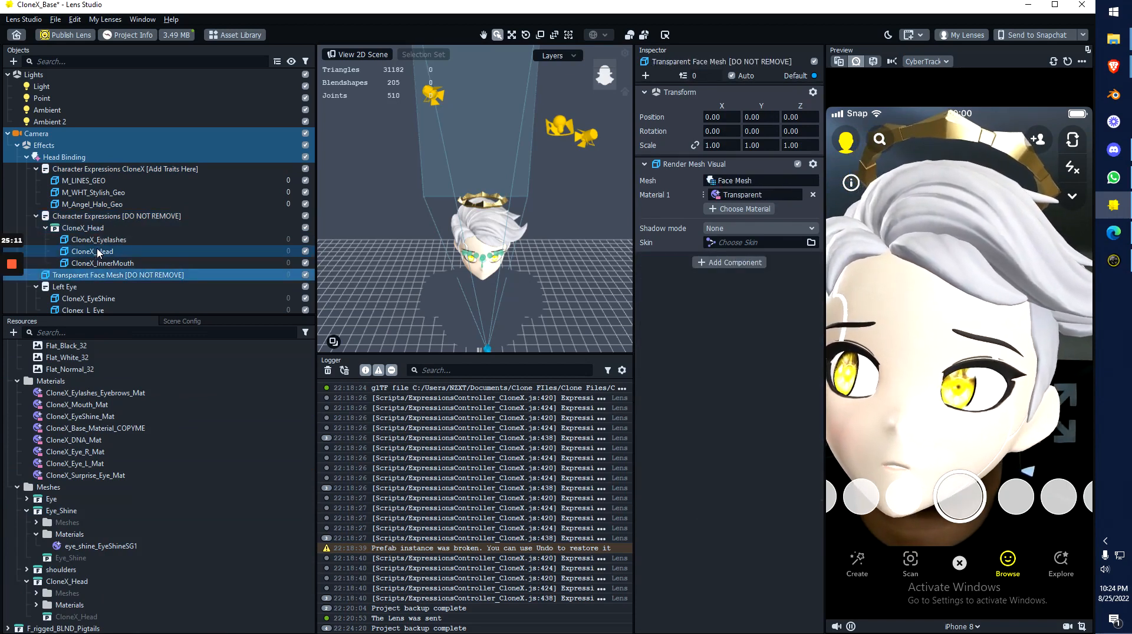